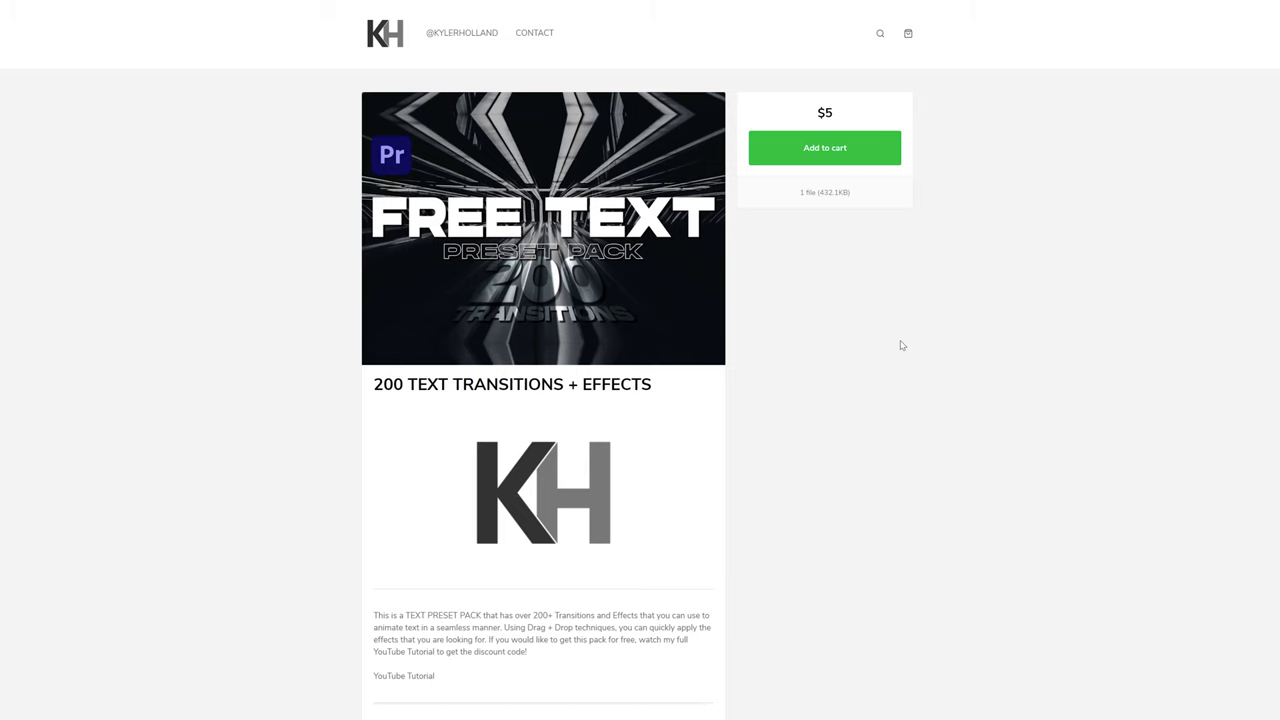
Step: Add the 200 TEXT TRANSITIONS + EFFECTS pack to the Sellfy cart, declining the upsell offer
{"action": "scroll", "coordinate": [837, 309], "scroll_direction": "down", "scroll_amount": 5}
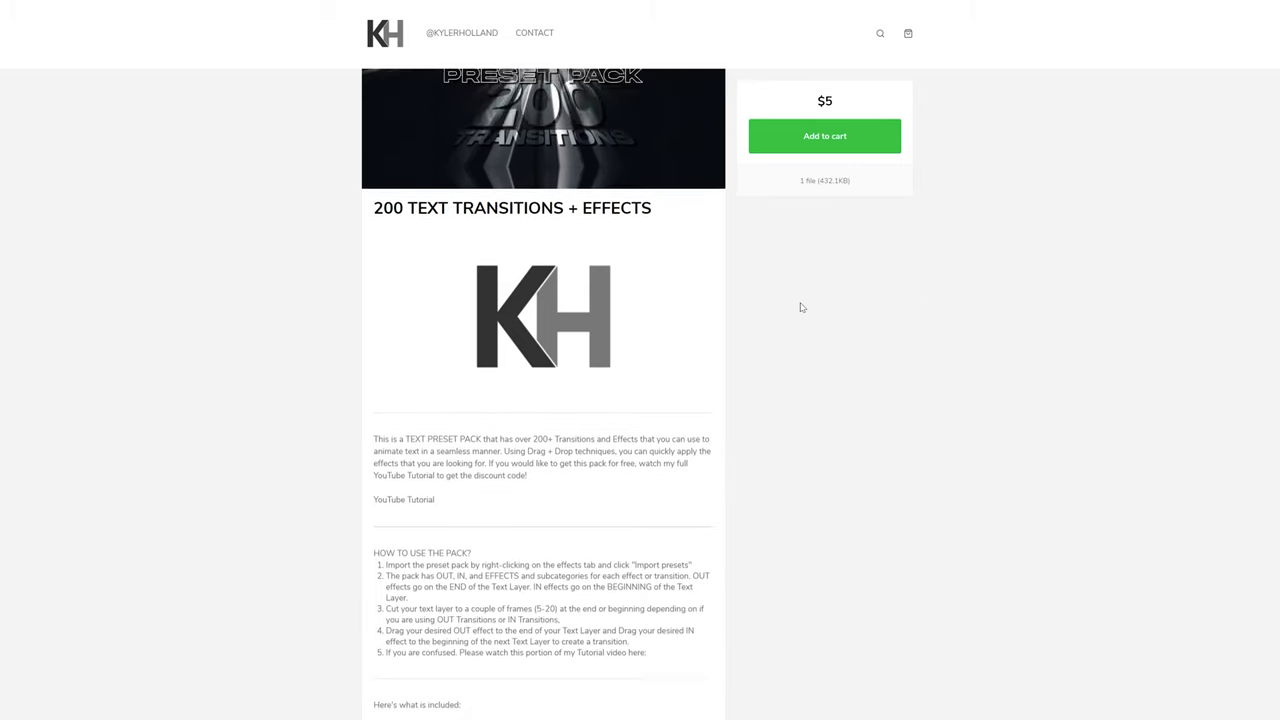
{"action": "scroll", "coordinate": [802, 306], "scroll_direction": "up", "scroll_amount": 5}
{"action": "scroll", "coordinate": [802, 306], "scroll_direction": "down", "scroll_amount": 5}
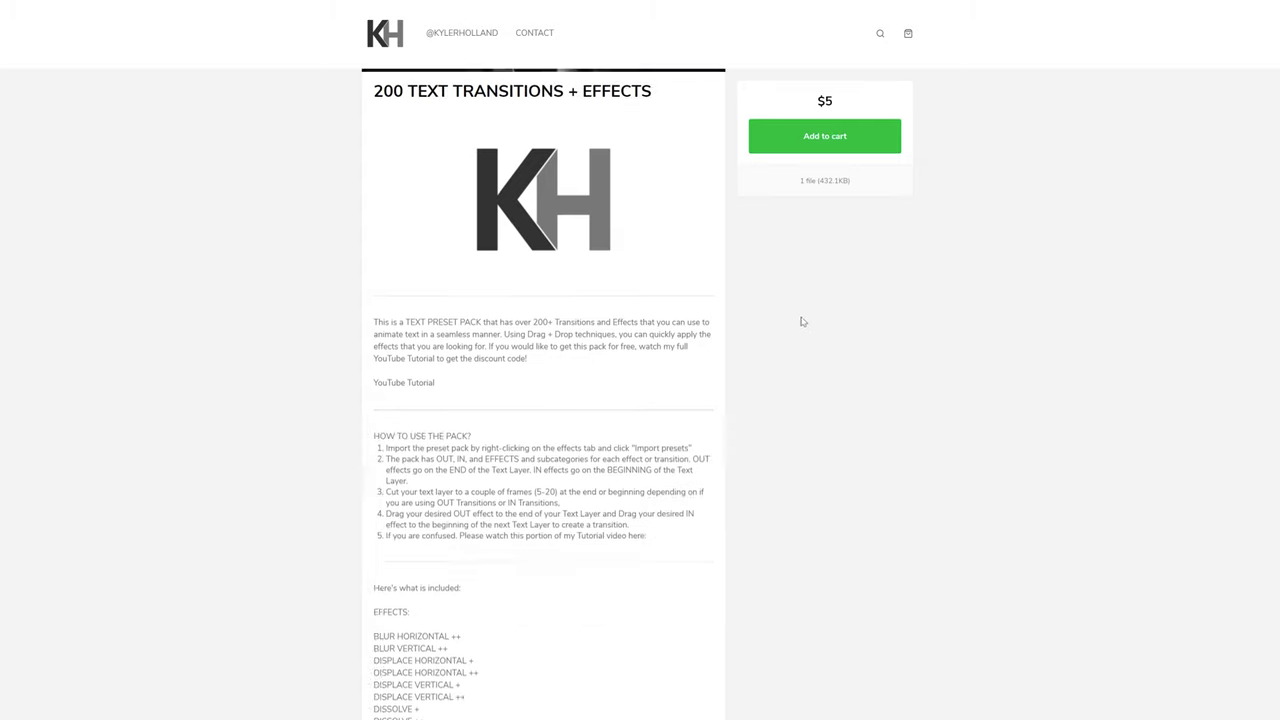
{"action": "scroll", "coordinate": [791, 406], "scroll_direction": "up", "scroll_amount": 5}
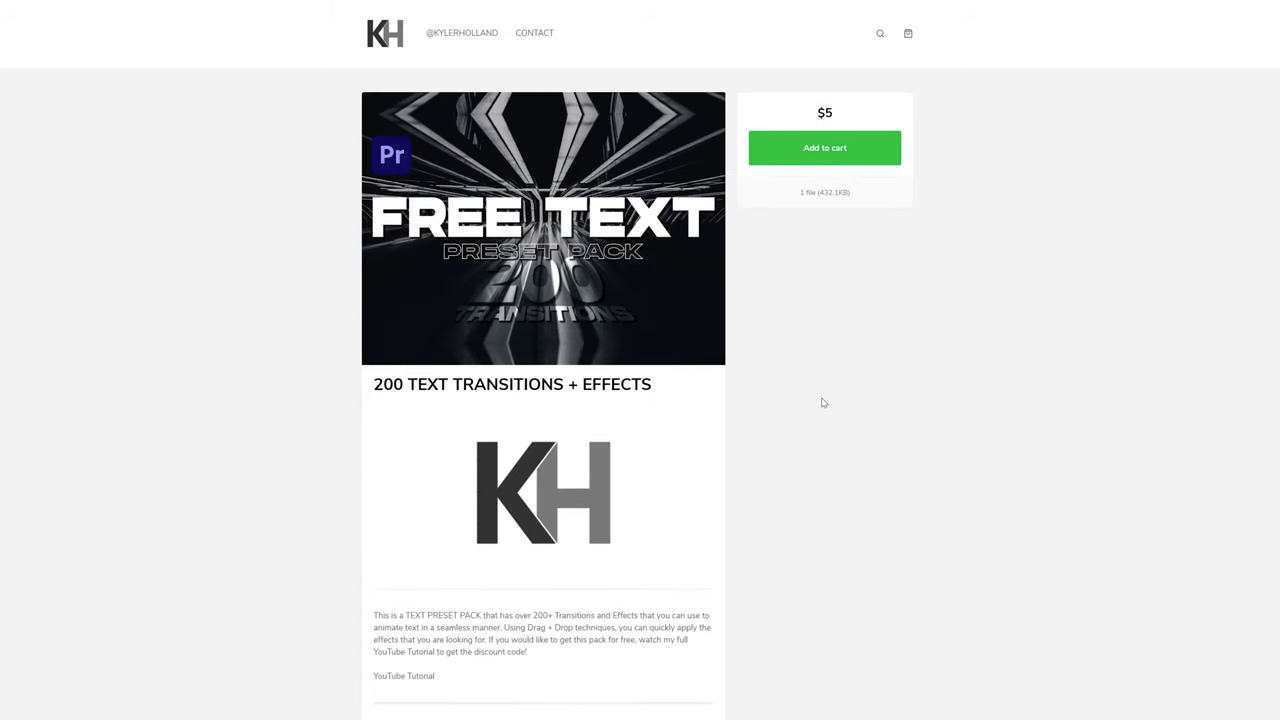
{"action": "left_click", "coordinate": [790, 150]}
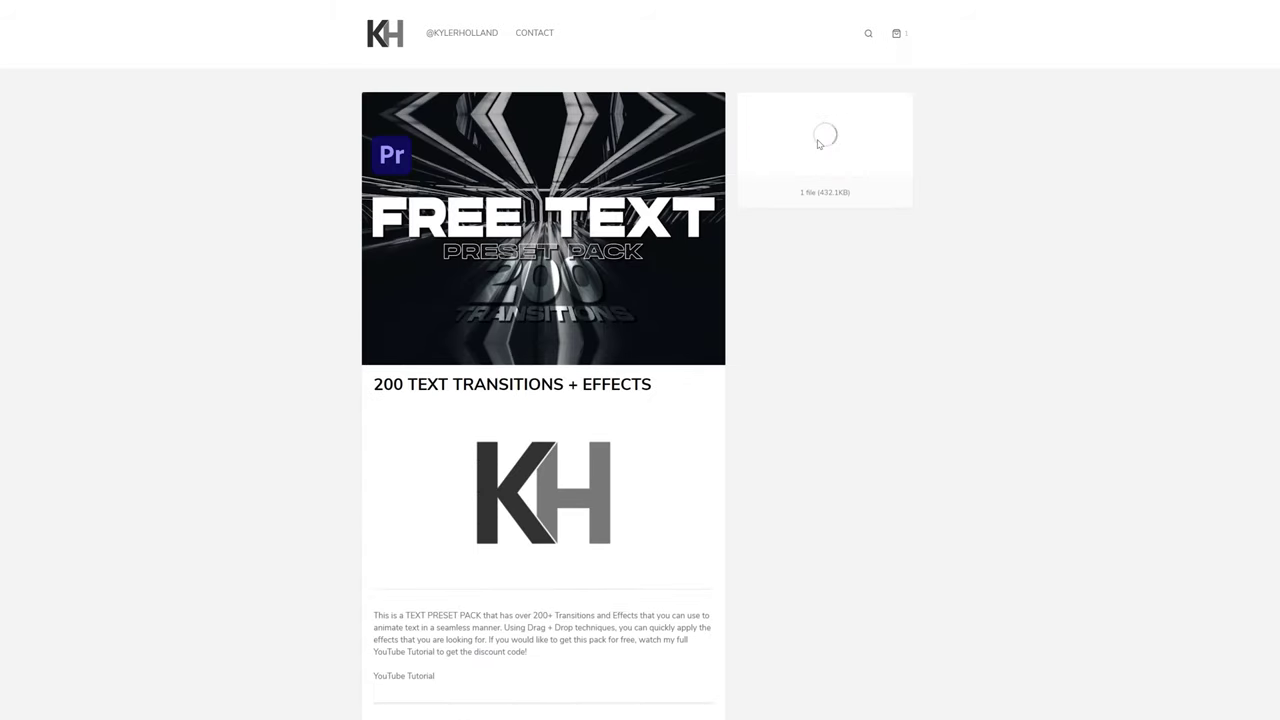
{"action": "left_click", "coordinate": [640, 542]}
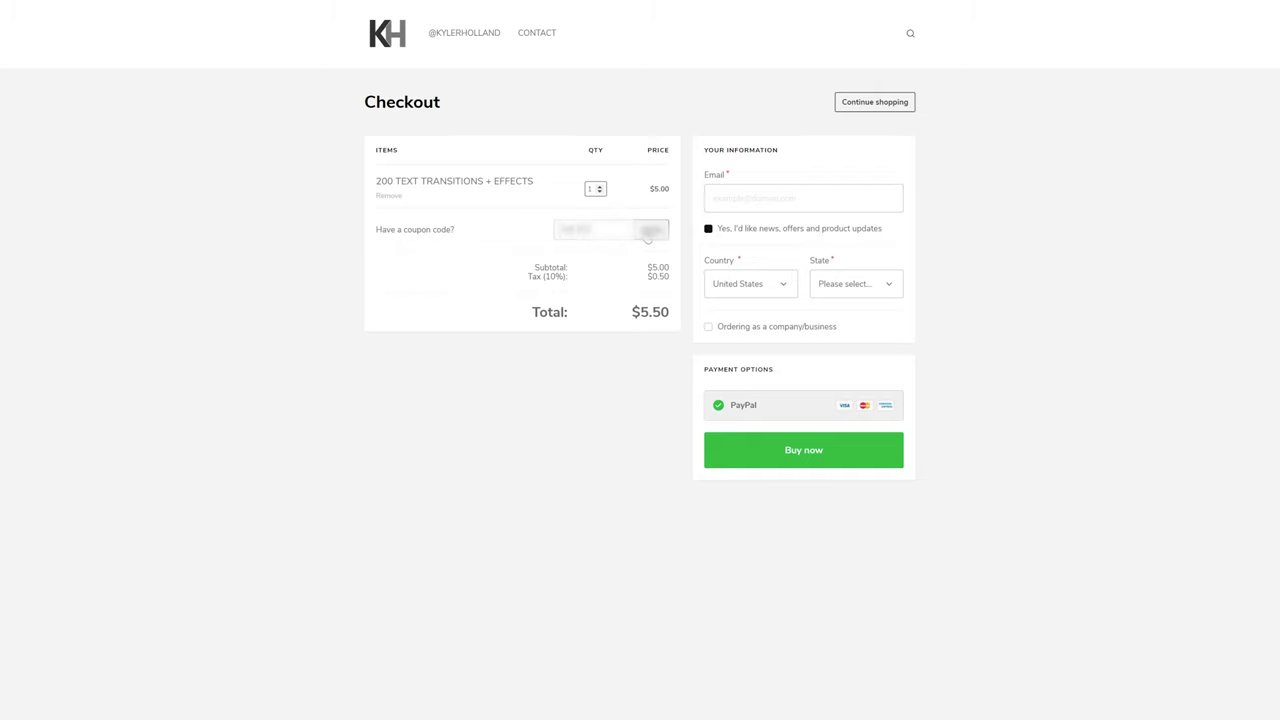
Step: Apply the coupon so the checkout total becomes $0.00, then scrub the Premiere sequence forward
{"action": "left_click", "coordinate": [649, 232]}
{"action": "left_click_drag", "start_coordinate": [627, 345], "coordinate": [716, 318]}
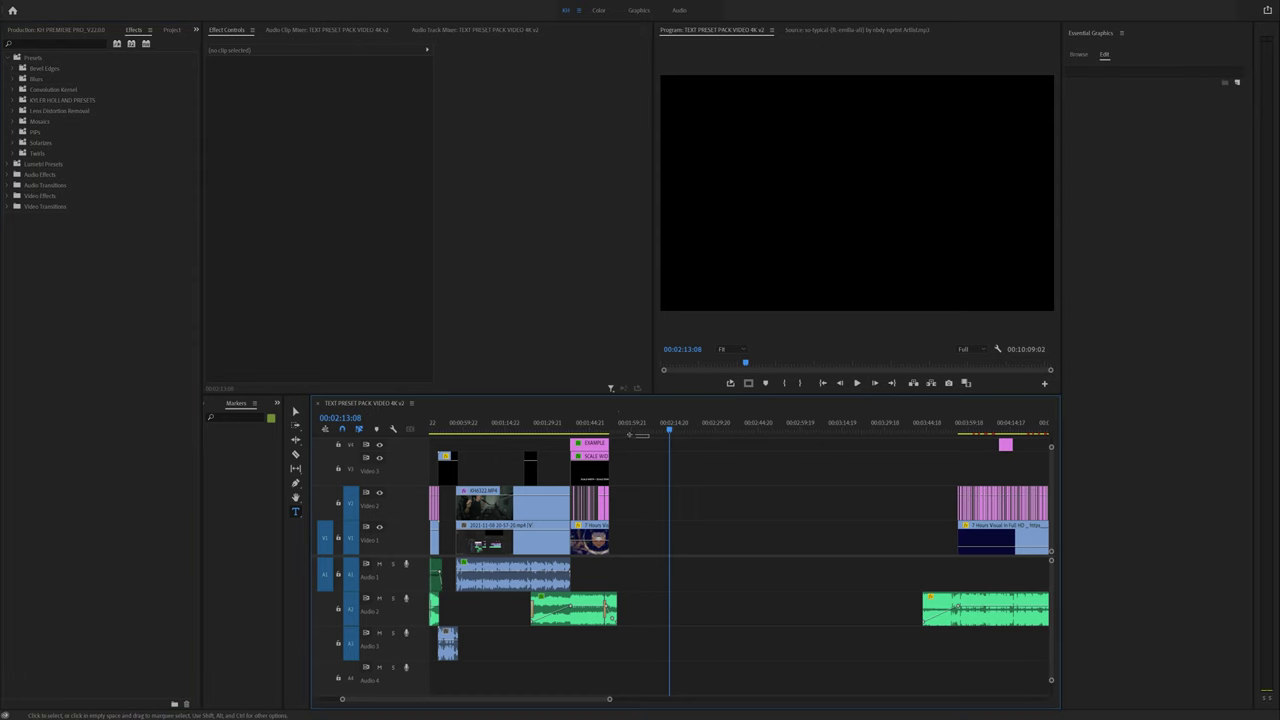
{"action": "left_click_drag", "start_coordinate": [623, 432], "coordinate": [677, 434]}
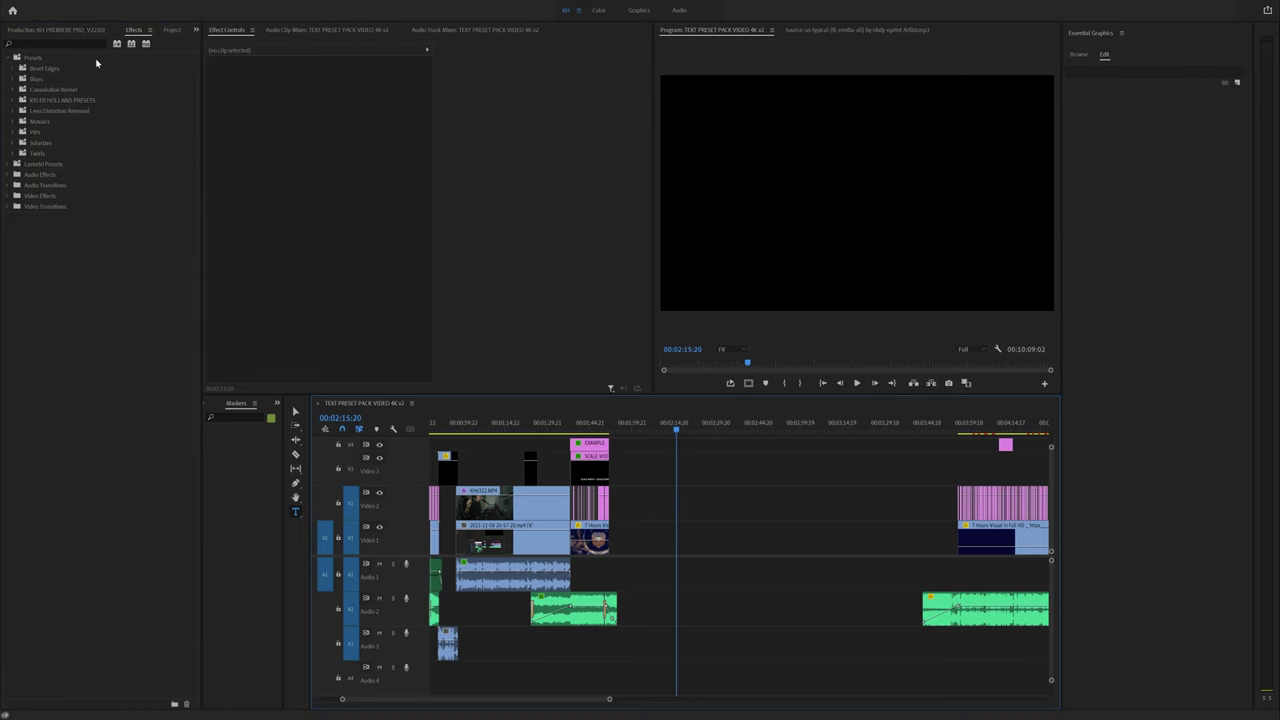
Step: Import the KH TEXT PRESET PACK 200+ Transitions presets file into the Effects Presets folder
{"action": "right_click", "coordinate": [40, 58]}
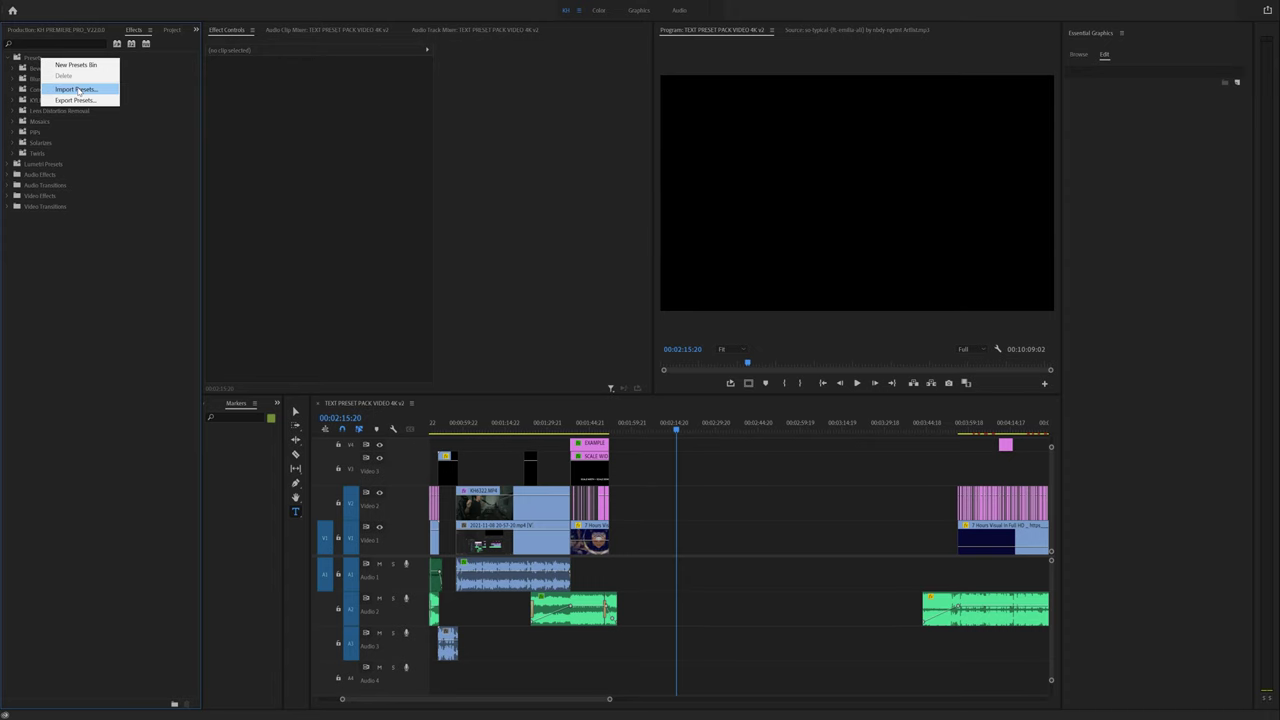
{"action": "left_click", "coordinate": [78, 90]}
{"action": "left_click", "coordinate": [220, 88]}
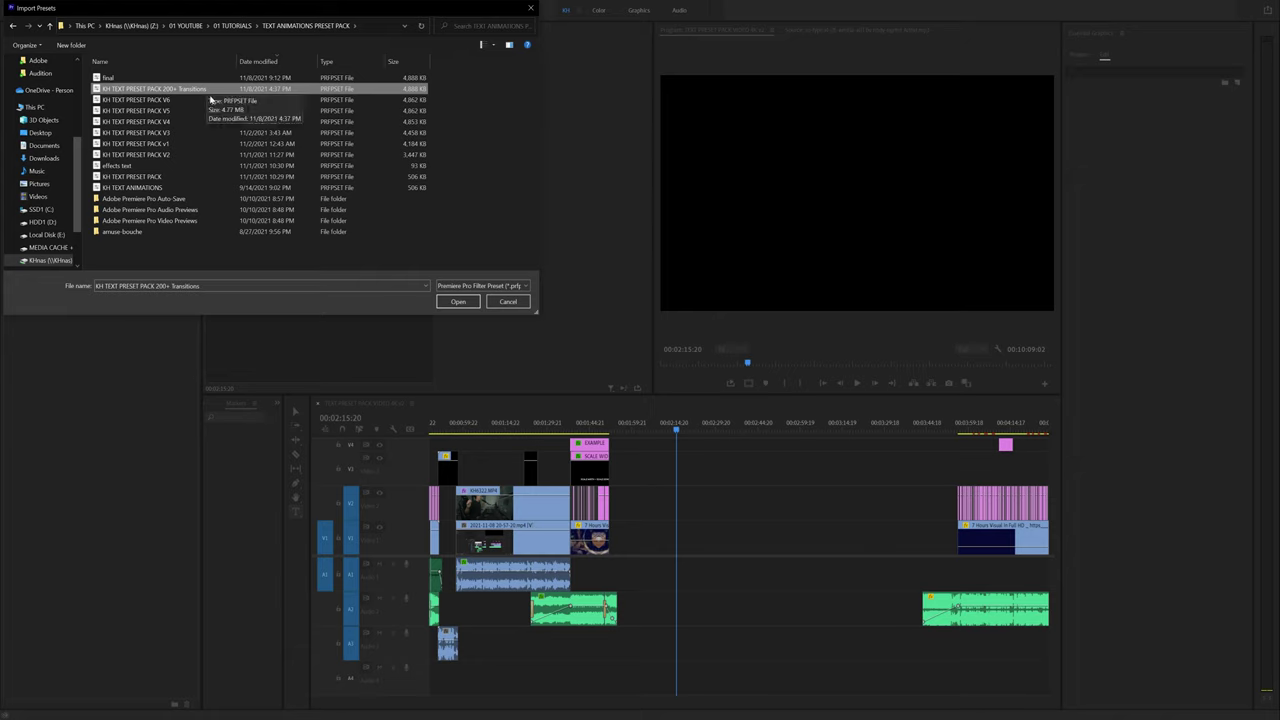
{"action": "left_click", "coordinate": [457, 302]}
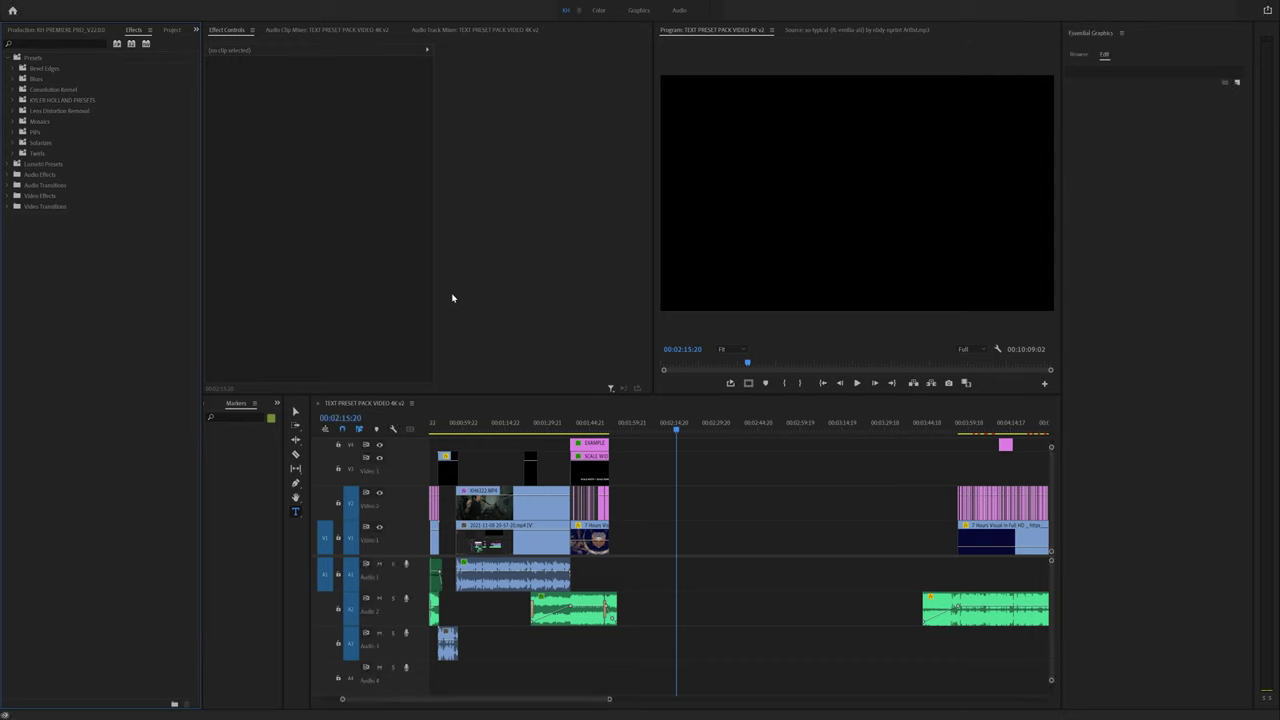
Step: Expand KYLER HOLLAND PRESETS > TEXT ANIMATIONS to reveal the 01 IN, 02 OUT and 03 EFFECTS folders
{"action": "left_click", "coordinate": [55, 101]}
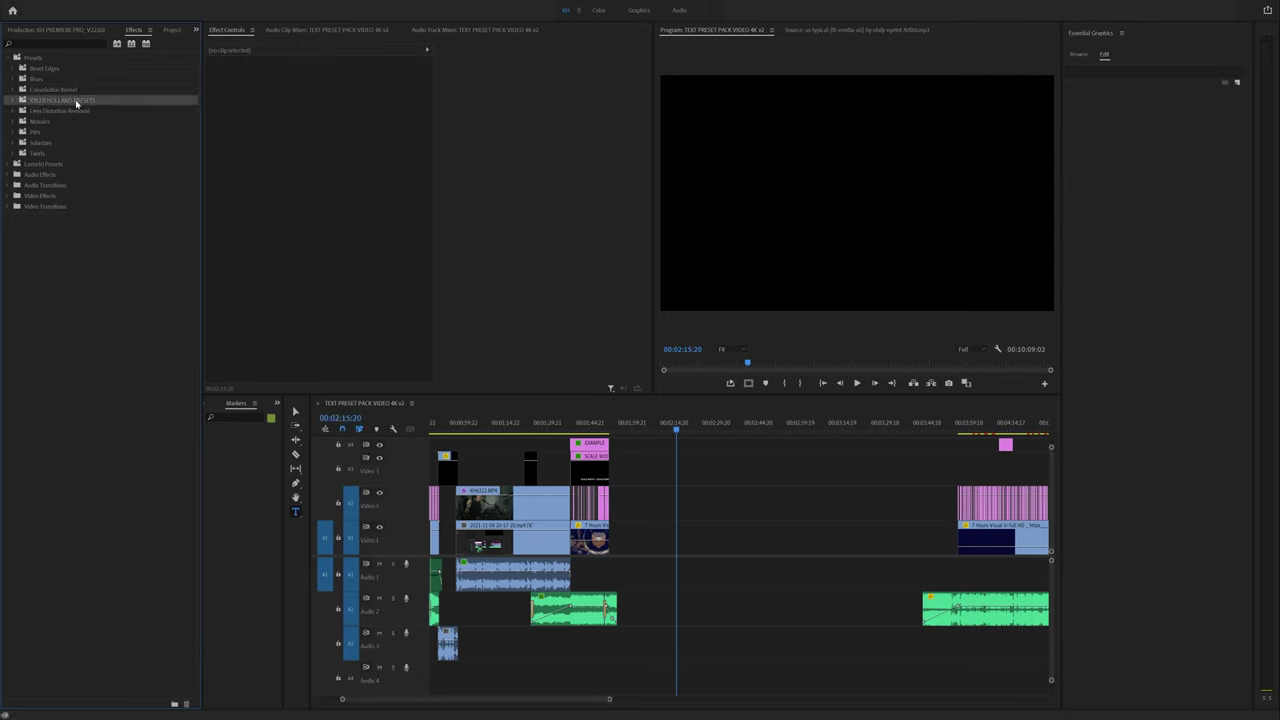
{"action": "left_click", "coordinate": [11, 101]}
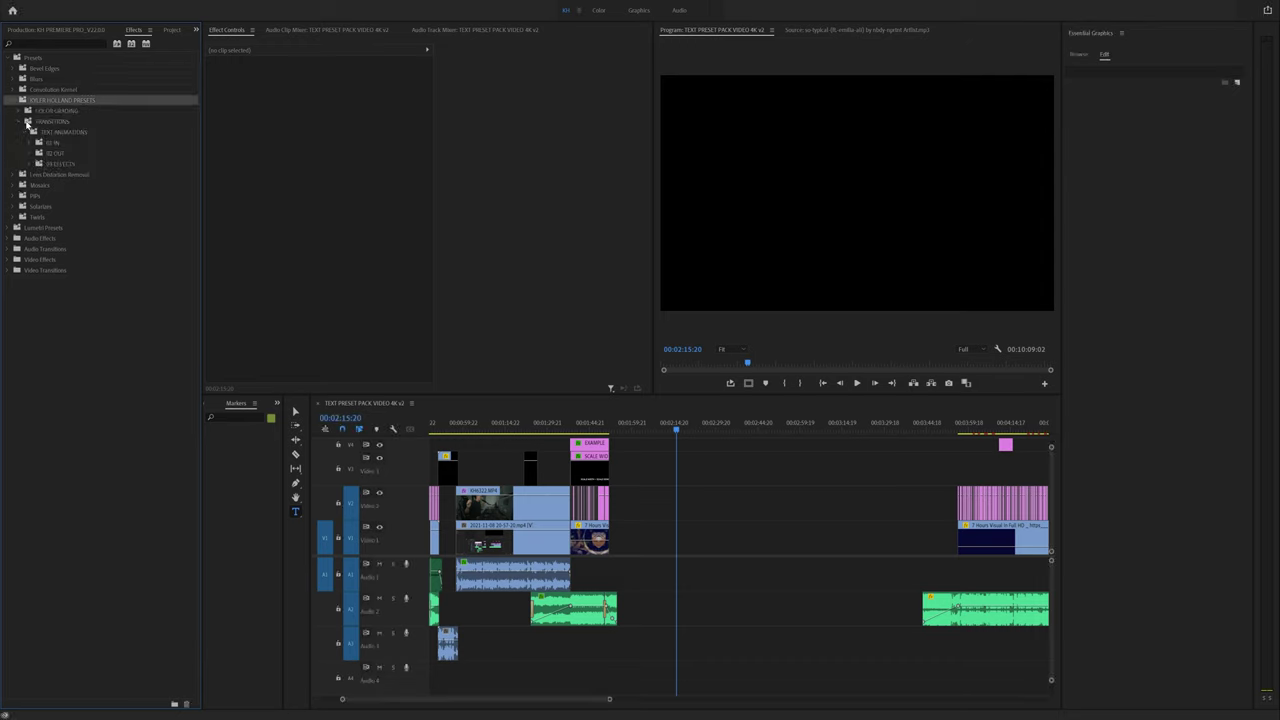
{"action": "left_click", "coordinate": [46, 133]}
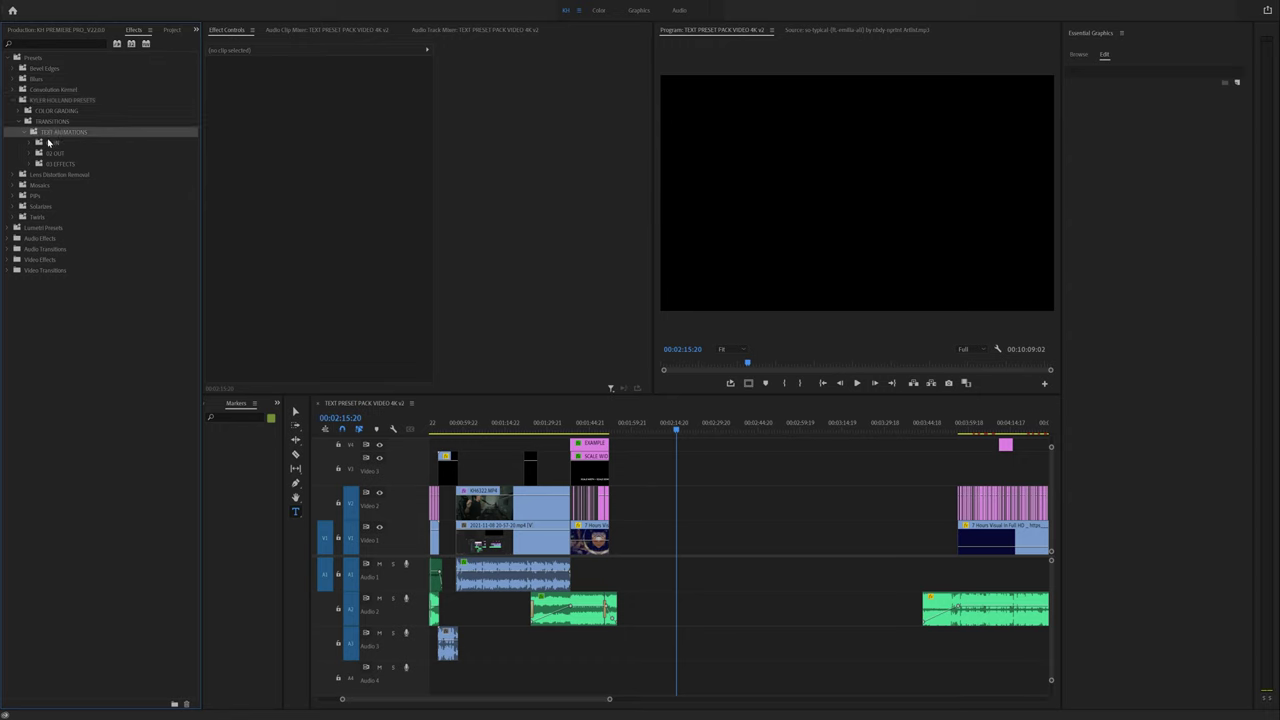
{"action": "left_click", "coordinate": [32, 143]}
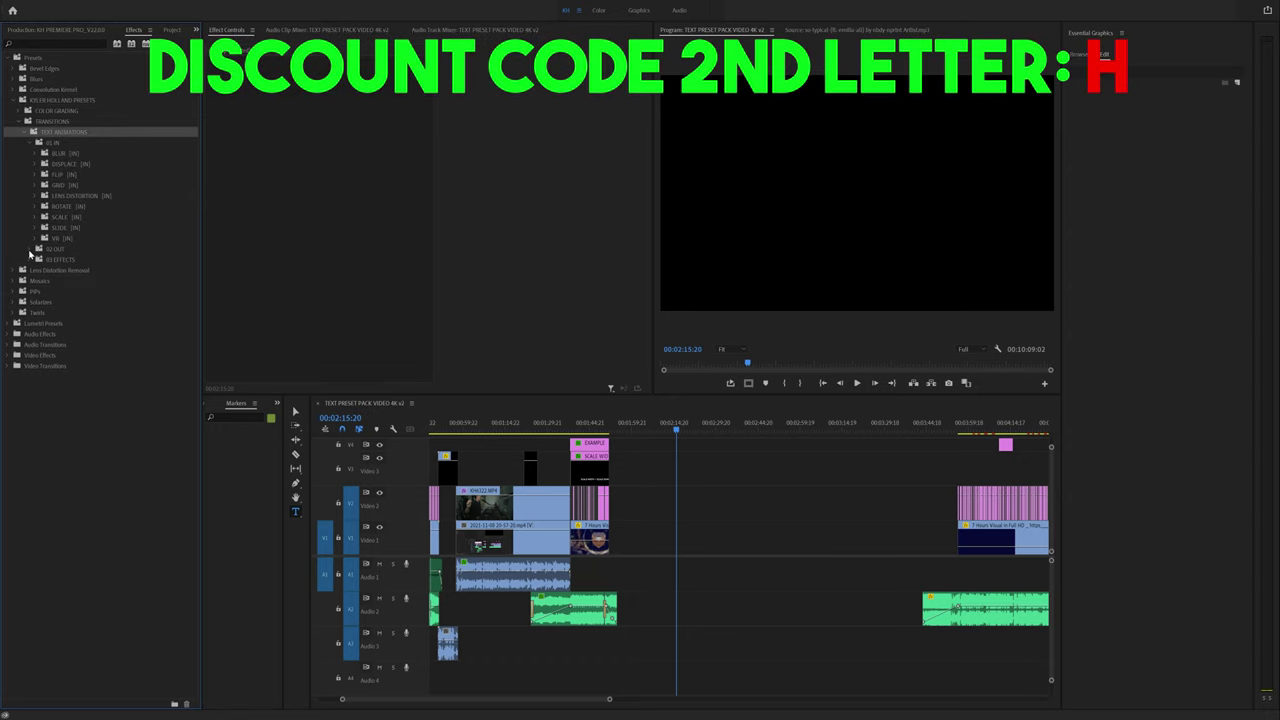
{"action": "left_click", "coordinate": [33, 248]}
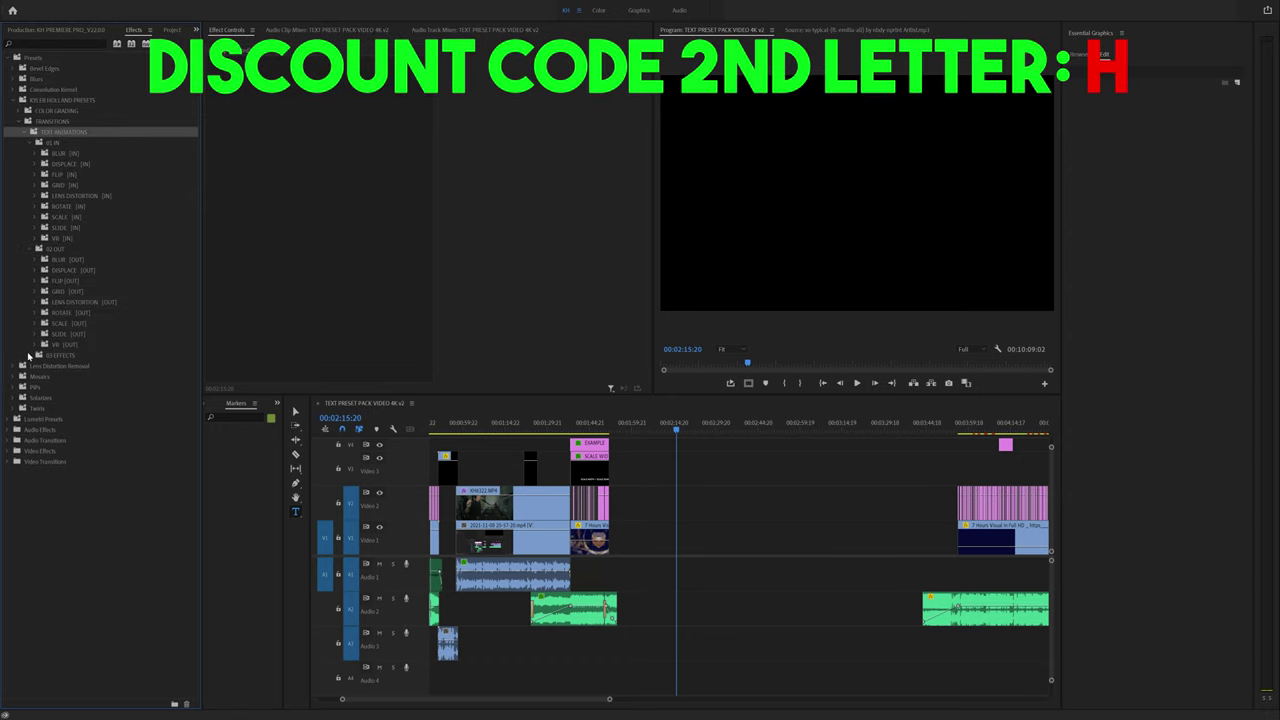
{"action": "left_click", "coordinate": [32, 355]}
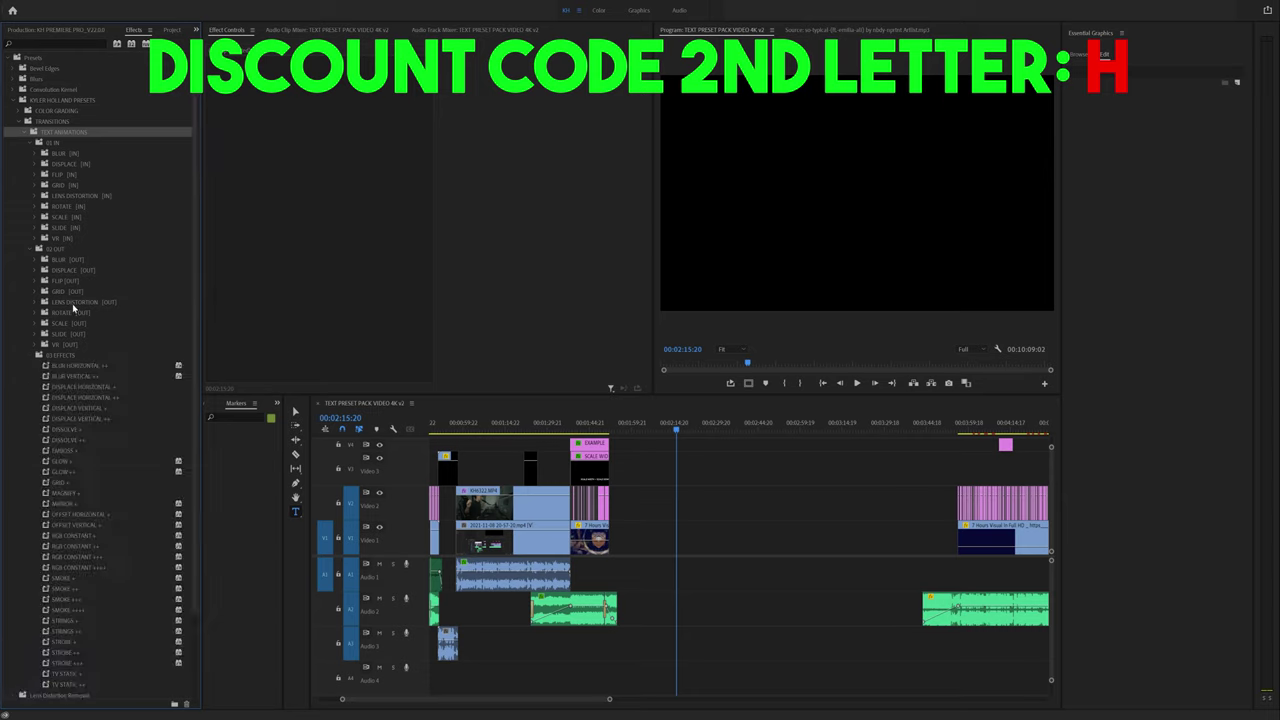
{"action": "left_click", "coordinate": [33, 355]}
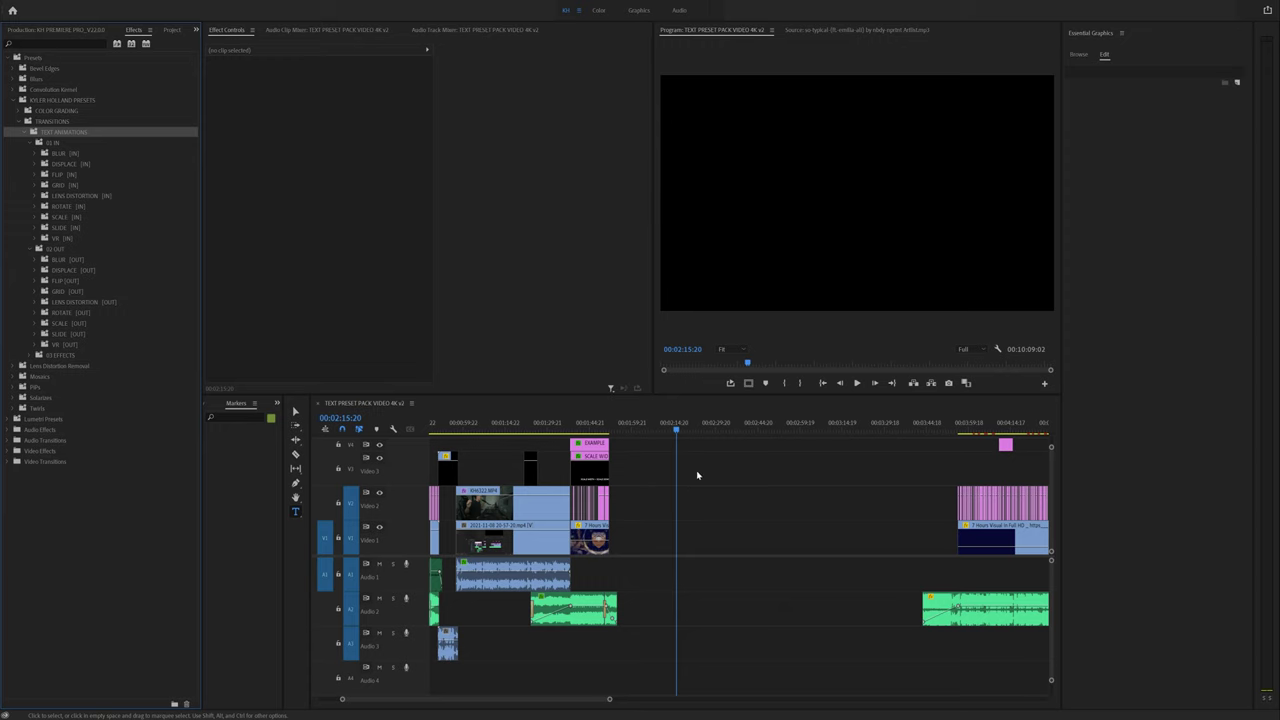
Step: Create a centred, enlarged KYLER text title on Video 1 and preview it
{"action": "left_click", "coordinate": [797, 205]}
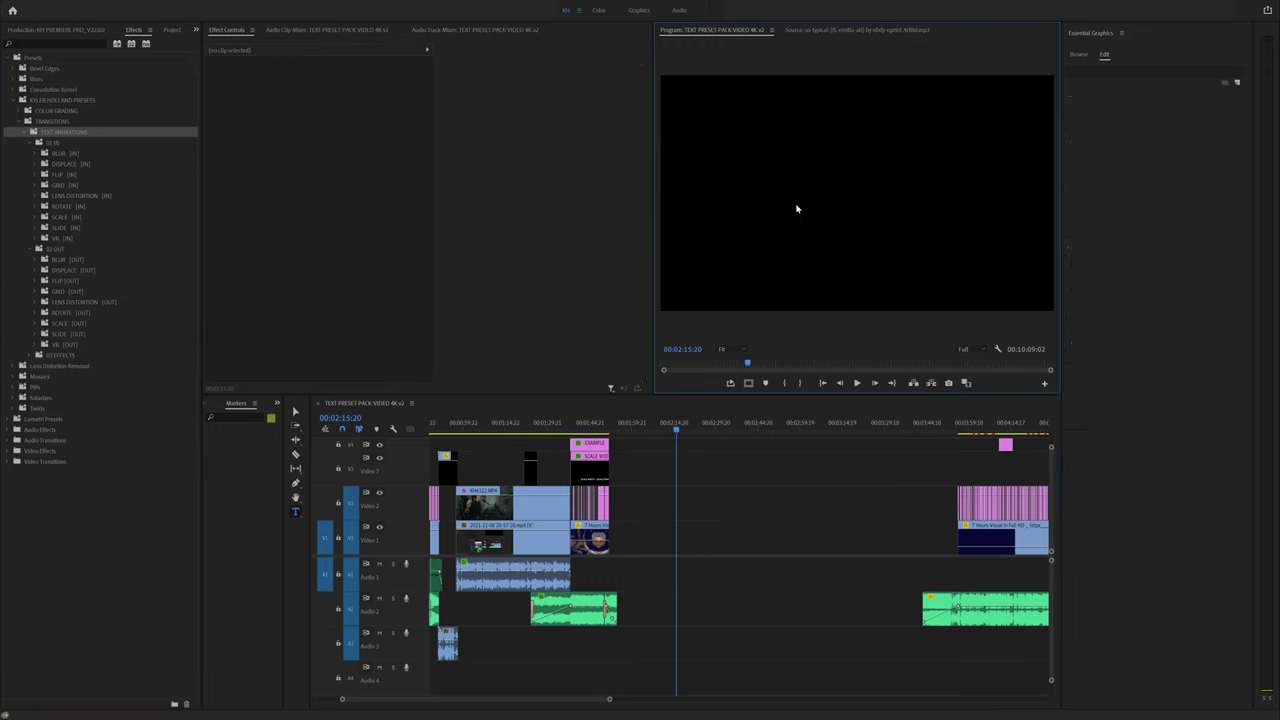
{"action": "type", "text": "KYLER"}
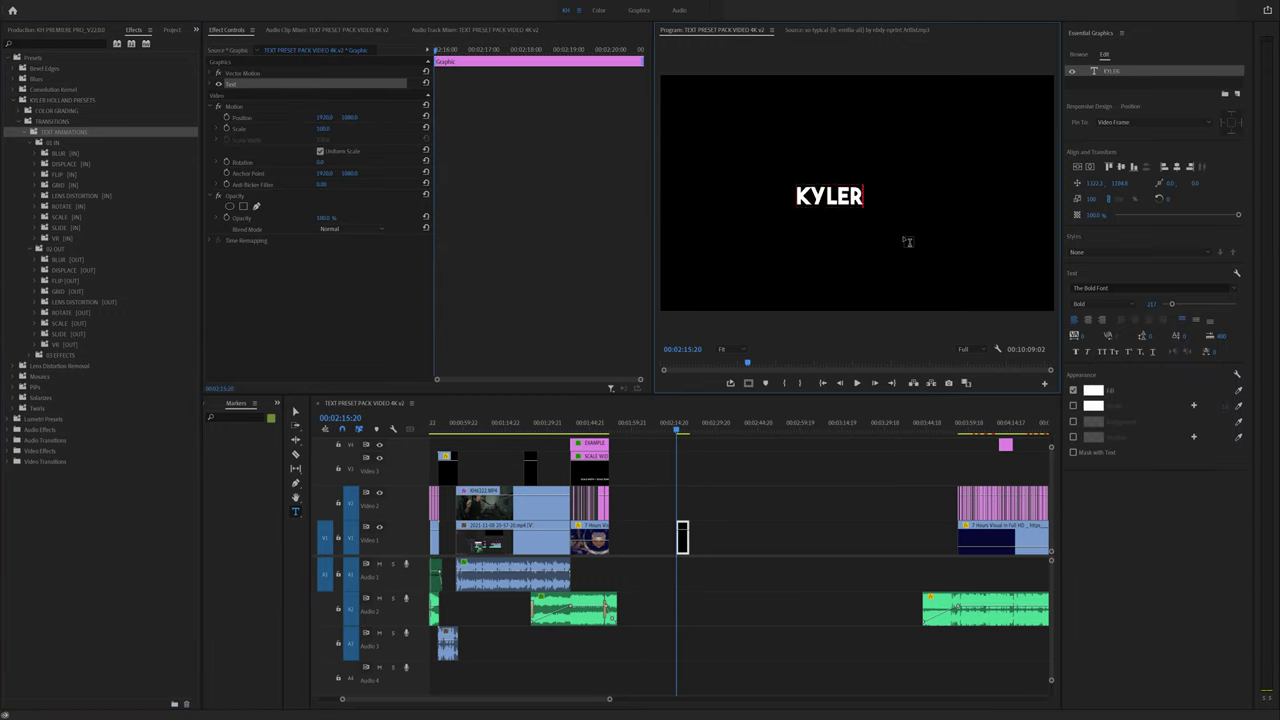
{"action": "key", "text": "Escape"}
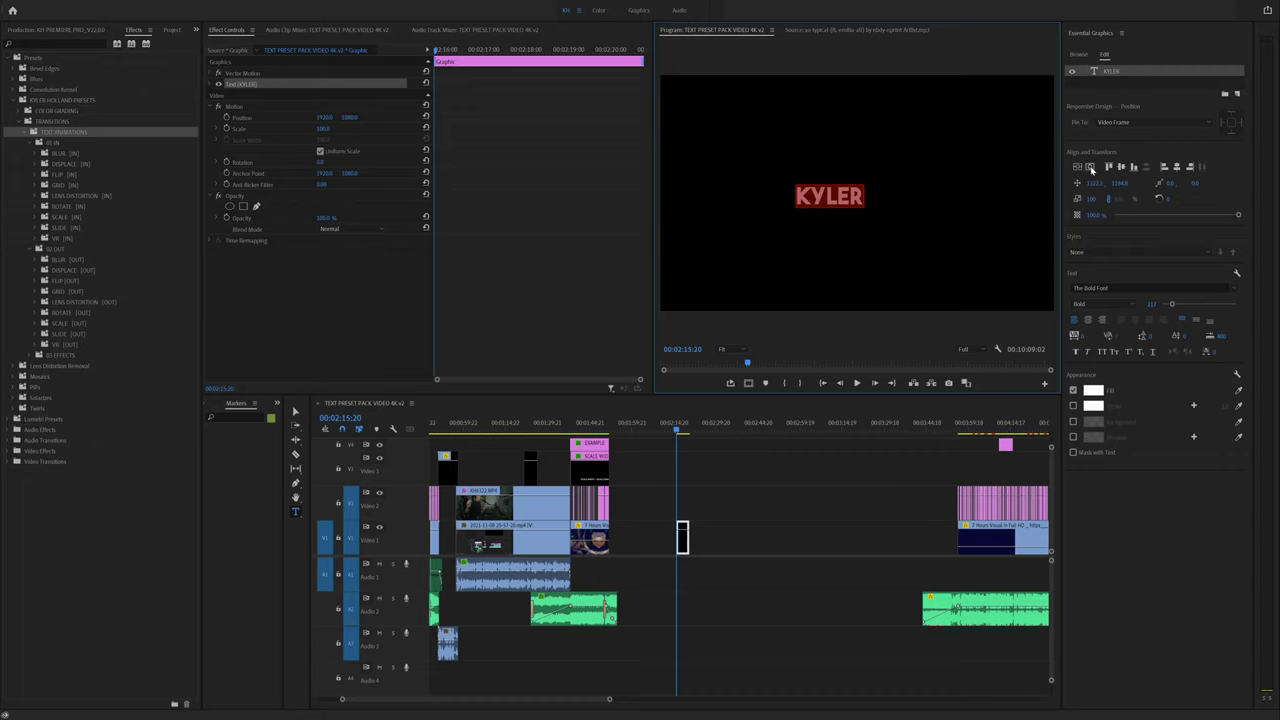
{"action": "left_click", "coordinate": [1090, 167]}
{"action": "left_click_drag", "start_coordinate": [1177, 313], "coordinate": [1177, 307]}
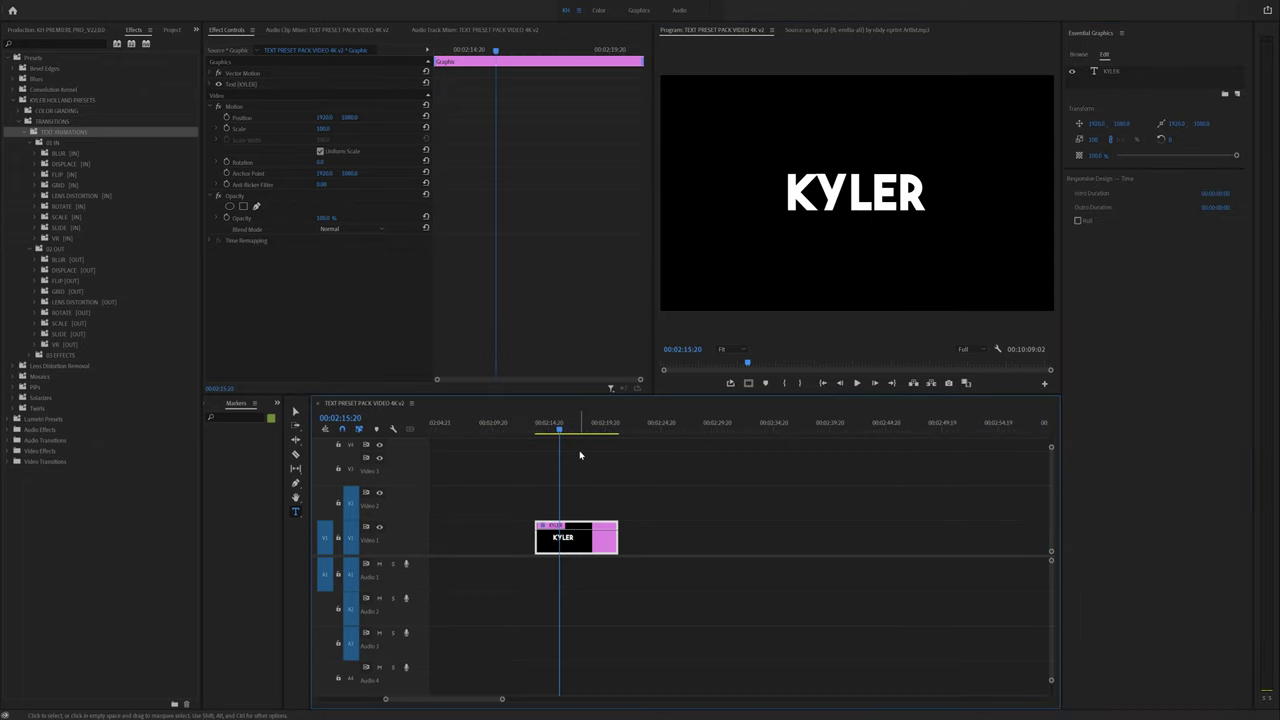
{"action": "key", "text": "space"}
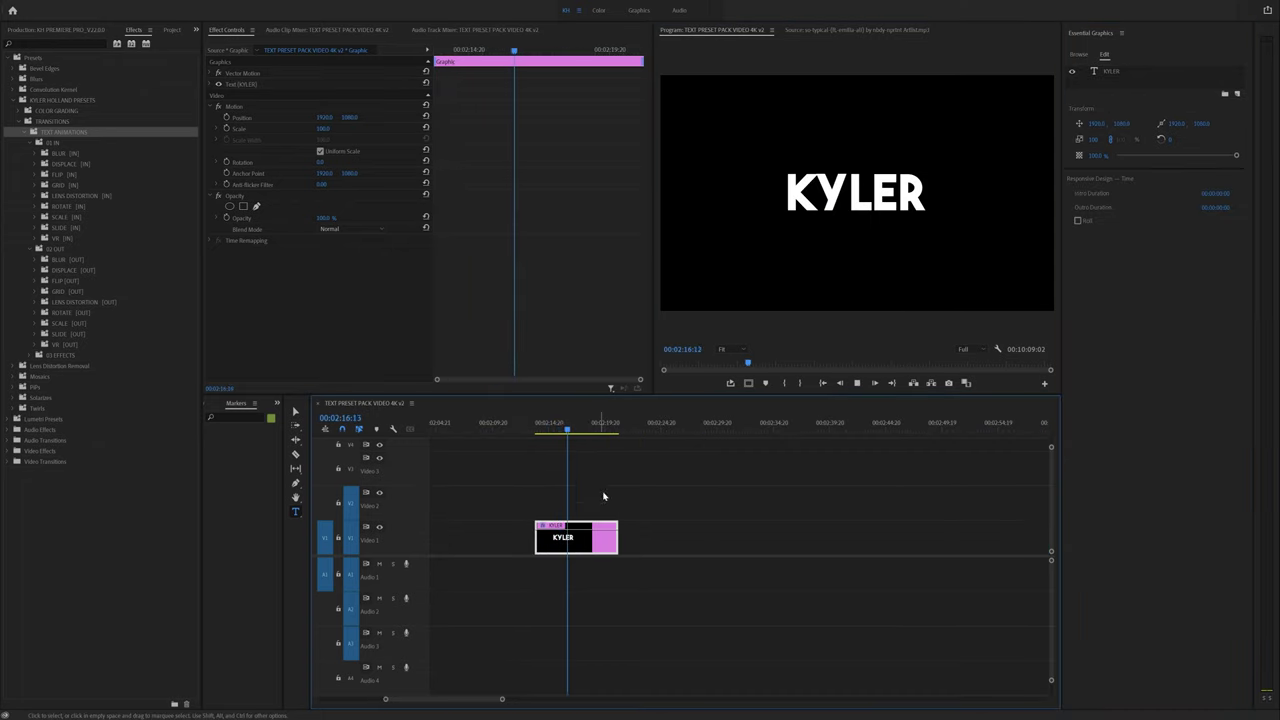
{"action": "key", "text": "space"}
Step: Alt-drag a copy of the KYLER clip after it, retype it as HOLLAND, and play both titles
{"action": "left_click_drag", "start_coordinate": [568, 548], "coordinate": [621, 539]}
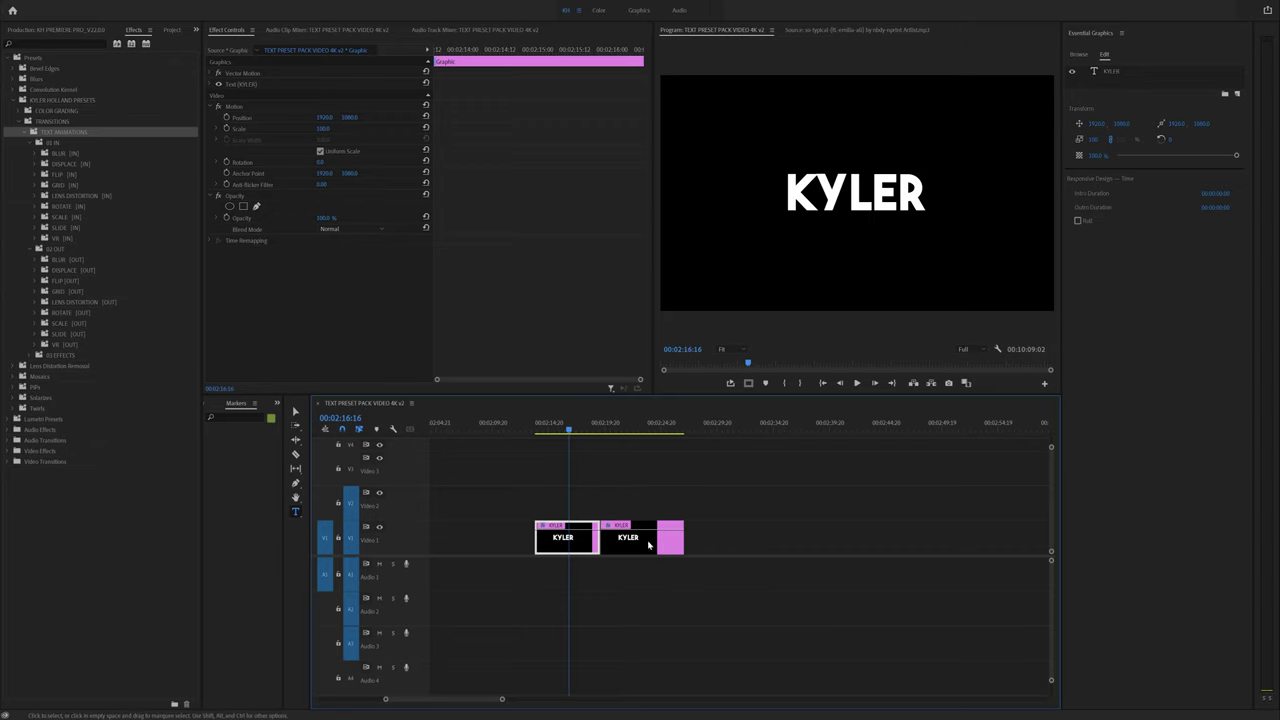
{"action": "left_click", "coordinate": [627, 432]}
{"action": "left_click", "coordinate": [866, 196]}
{"action": "double_click", "coordinate": [866, 198]}
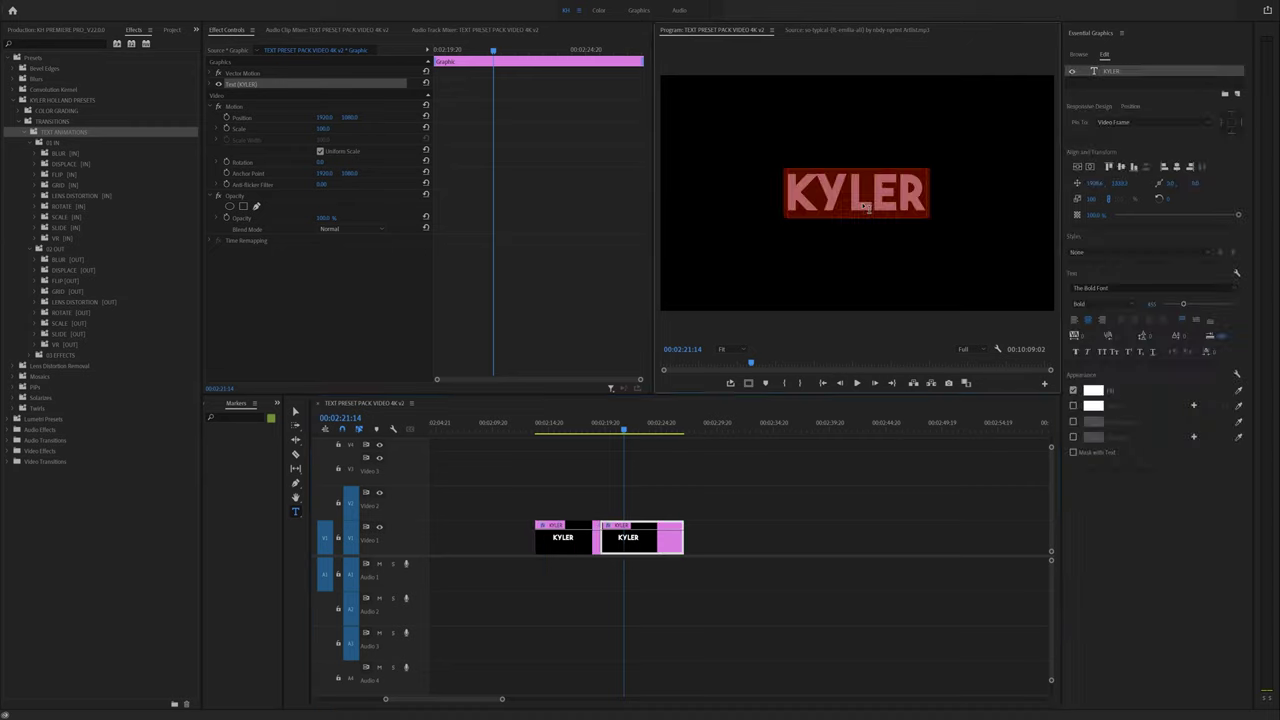
{"action": "type", "text": "HOLLAND"}
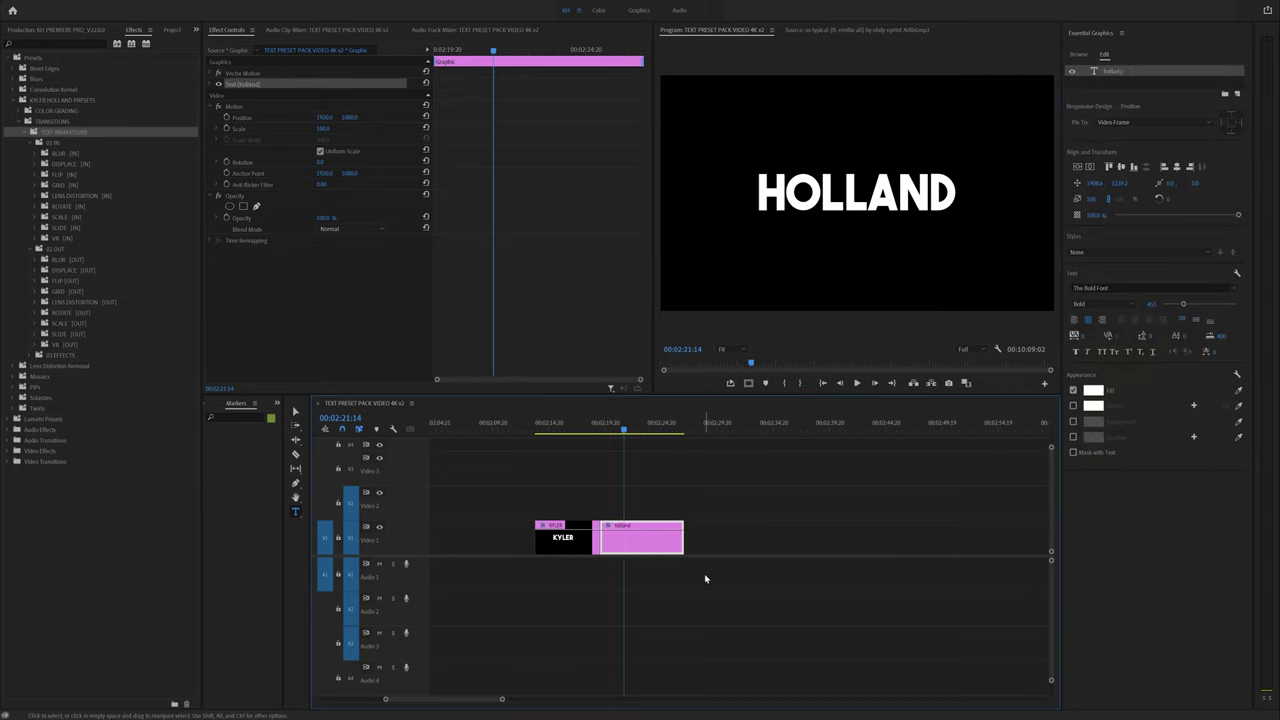
{"action": "left_click", "coordinate": [706, 580]}
{"action": "left_click", "coordinate": [573, 425]}
{"action": "key", "text": "space"}
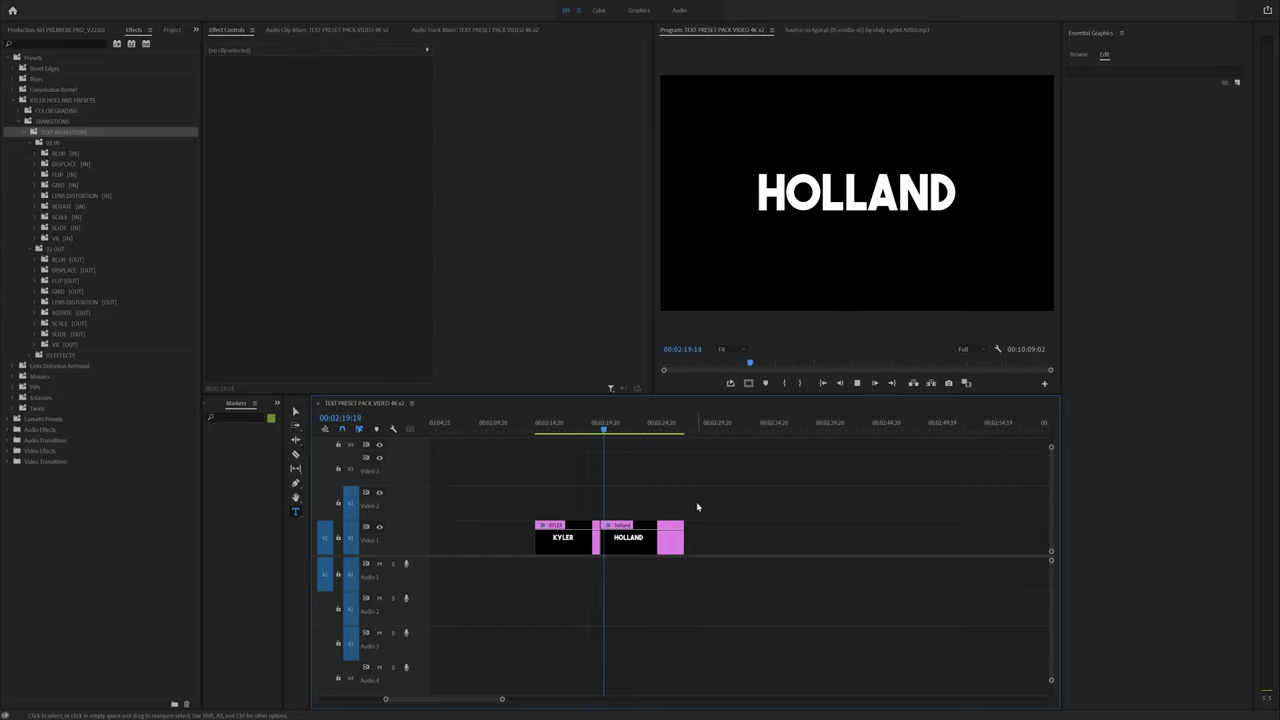
{"action": "key", "text": "="}
{"action": "key", "text": "="}
Step: Trim the HOLLAND clip's start edge so it sits directly after KYLER on V1
{"action": "left_click", "coordinate": [713, 422]}
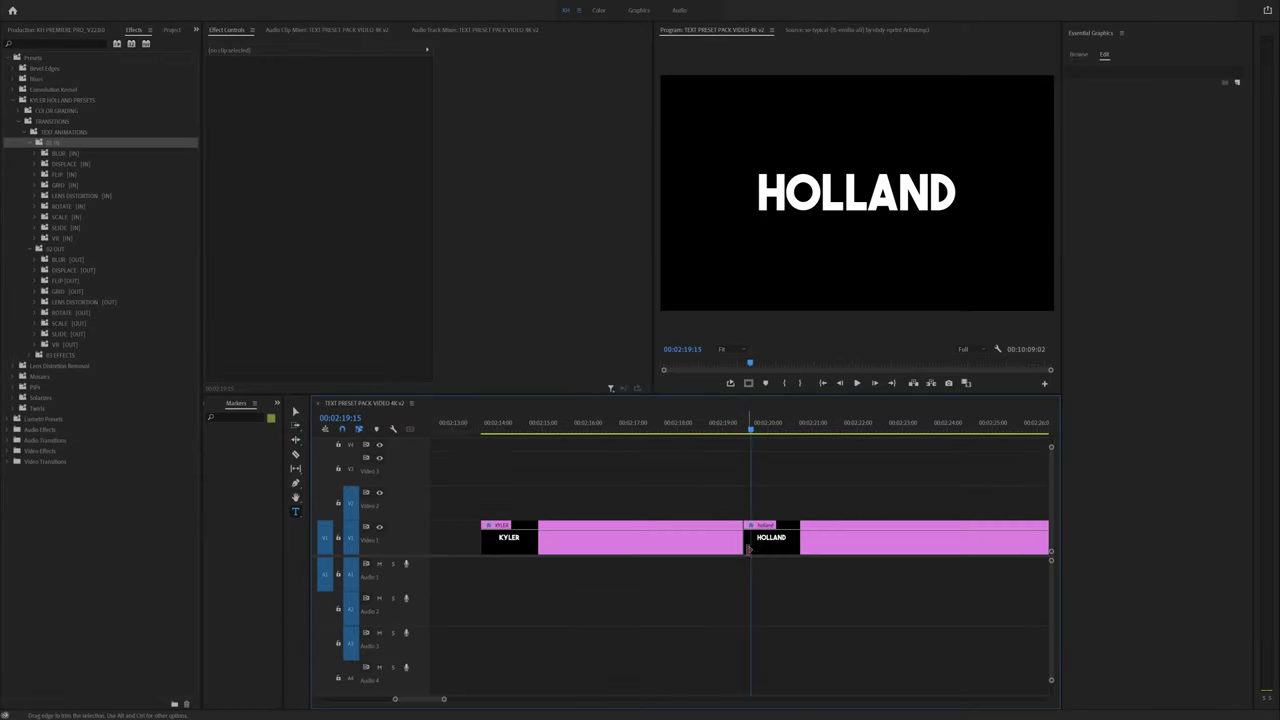
{"action": "mouse_move", "coordinate": [748, 549]}
{"action": "left_mouse_down"}
{"action": "mouse_move", "coordinate": [820, 540]}
{"action": "mouse_move", "coordinate": [752, 552]}
{"action": "left_mouse_up"}
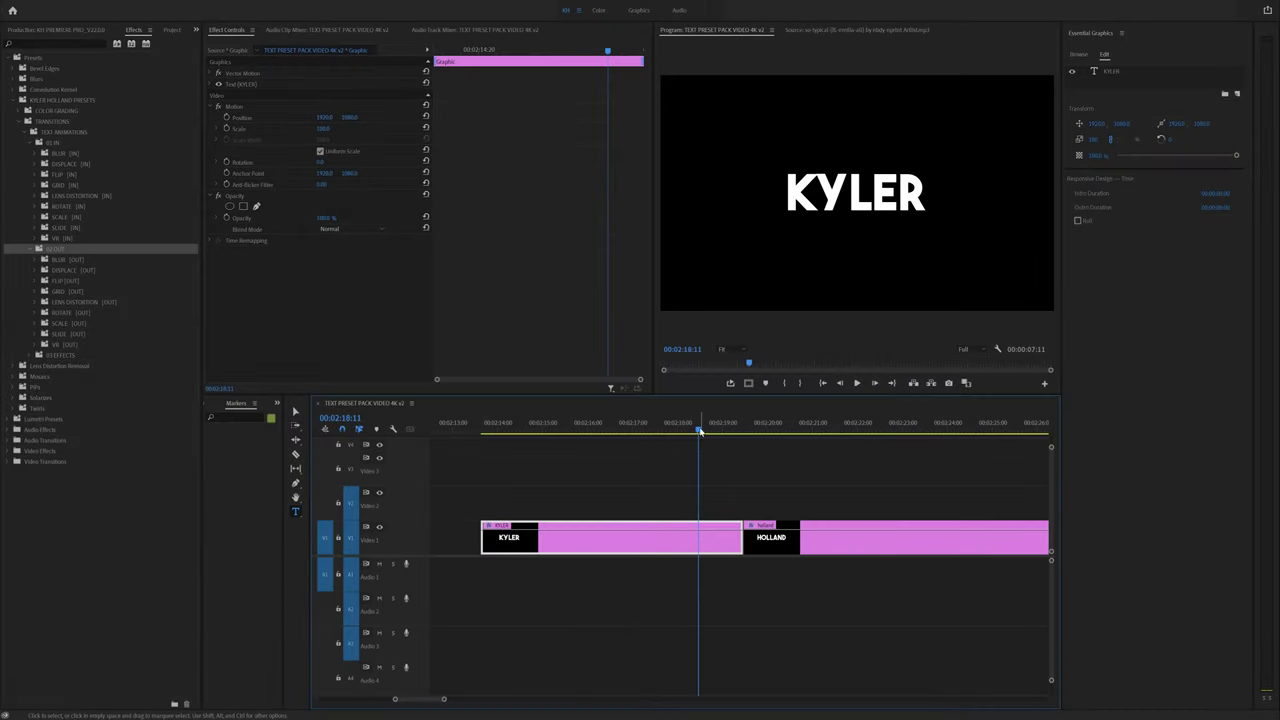
{"action": "left_click_drag", "start_coordinate": [698, 428], "coordinate": [743, 430]}
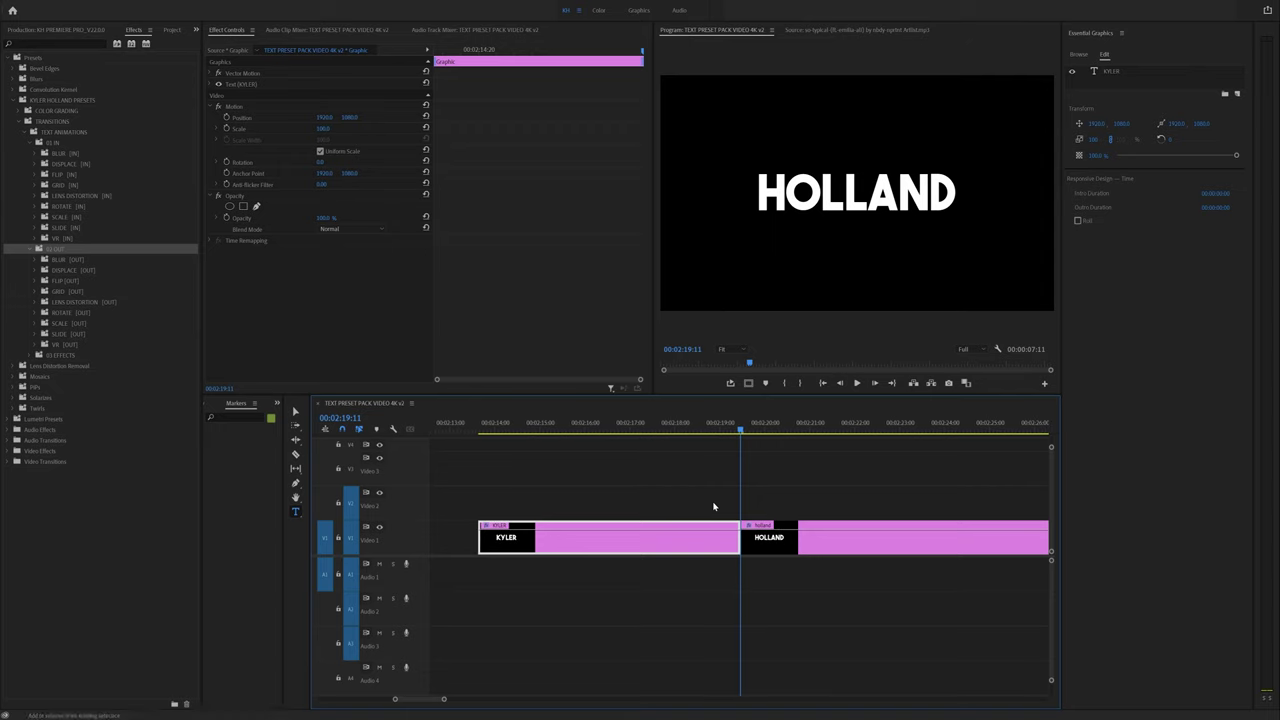
Step: Razor-cut the KYLER clip at 00:02:19:01 and the HOLLAND clip at 00:02:19:21
{"action": "key", "text": "shift+Left"}
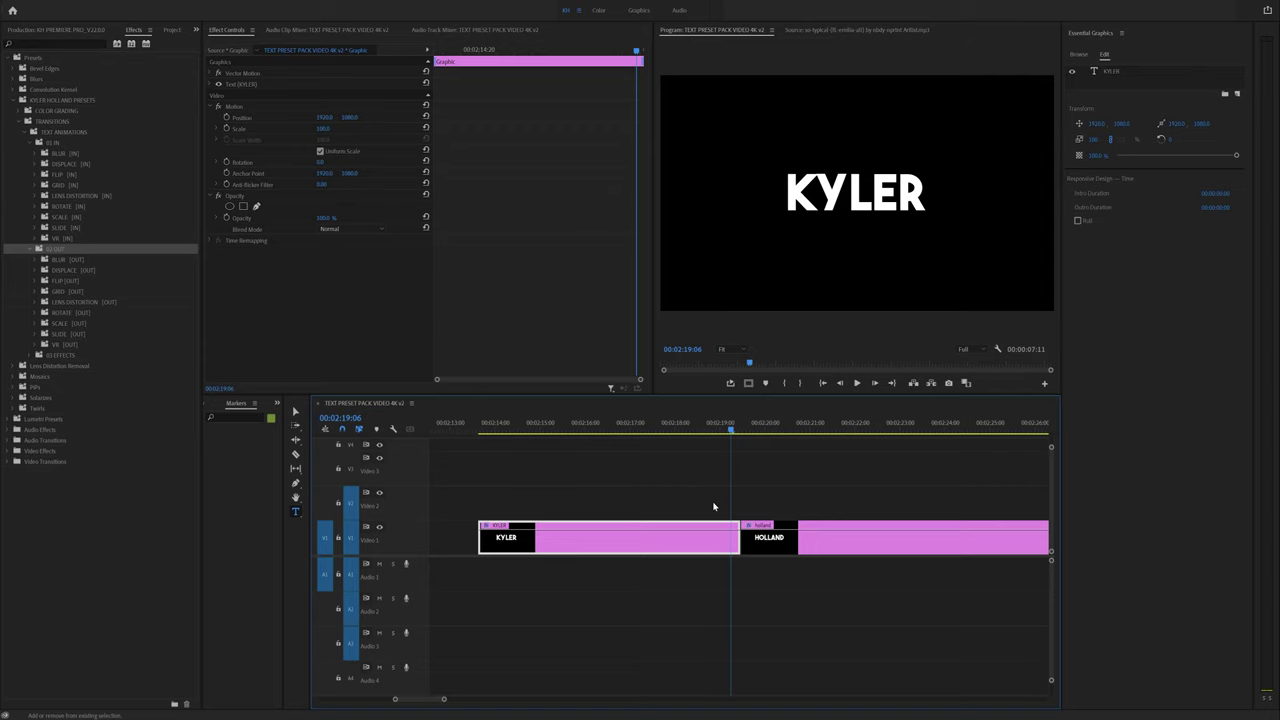
{"action": "key", "text": "shift+Left"}
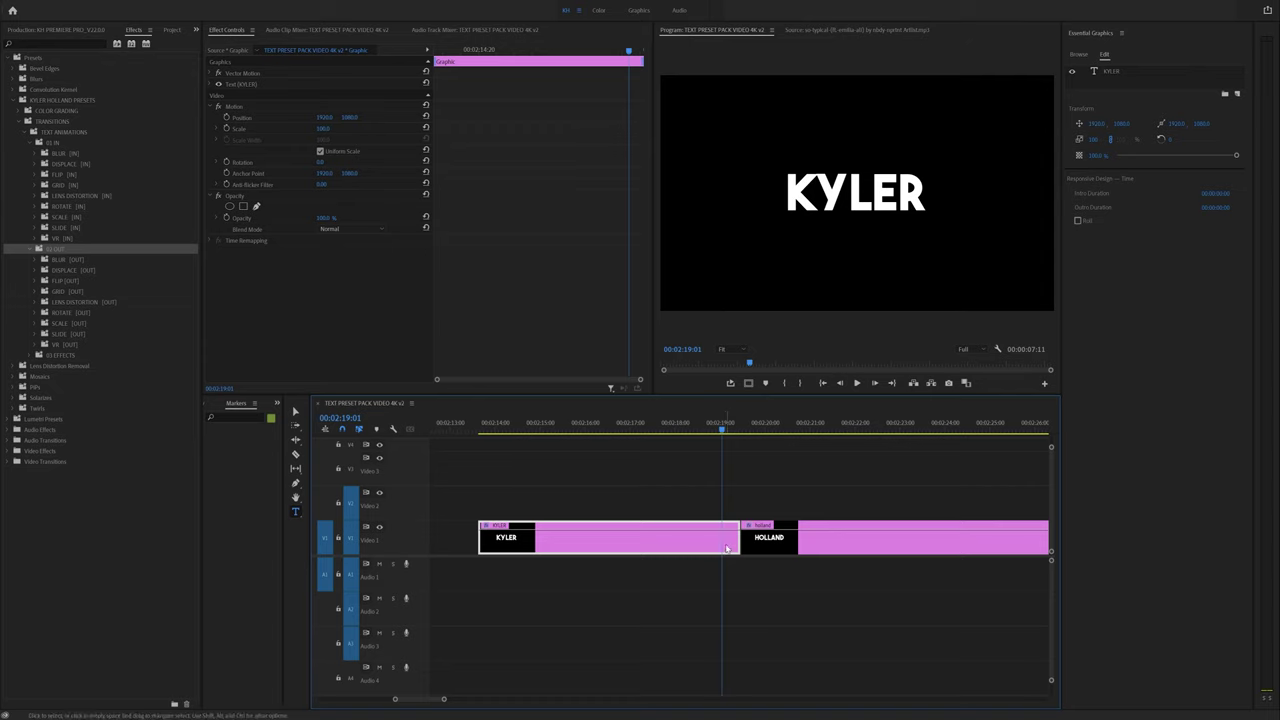
{"action": "key", "text": "c"}
{"action": "left_click", "coordinate": [722, 538]}
{"action": "scroll", "coordinate": [745, 540], "scroll_direction": "down", "scroll_amount": 2}
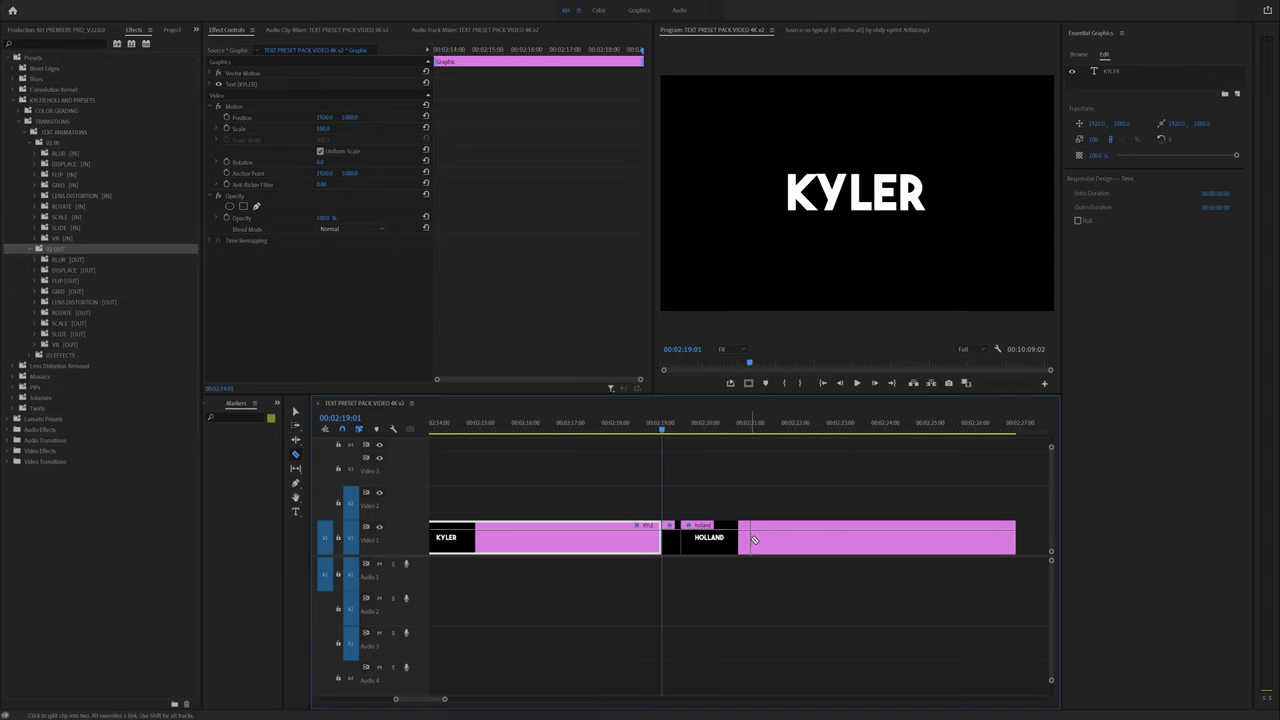
{"action": "key", "text": "shift+Right"}
{"action": "key", "text": "shift+Right"}
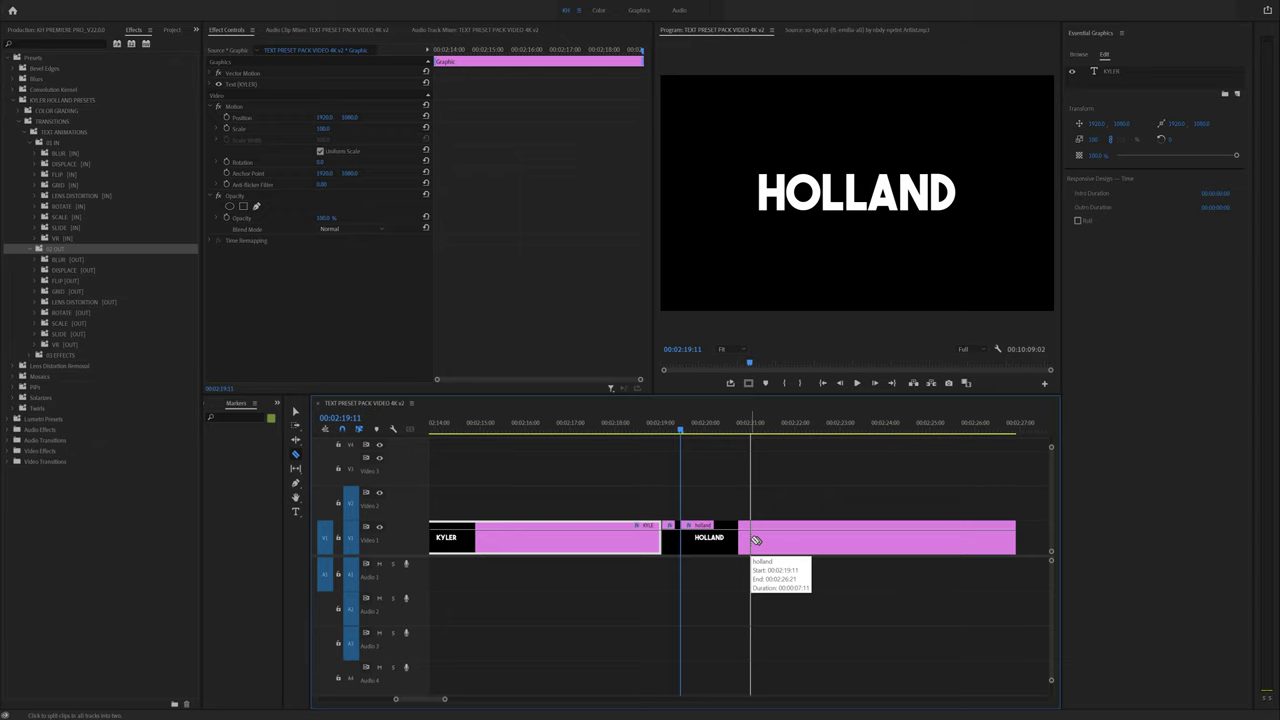
{"action": "key", "text": "shift+Right"}
{"action": "key", "text": "shift+Right"}
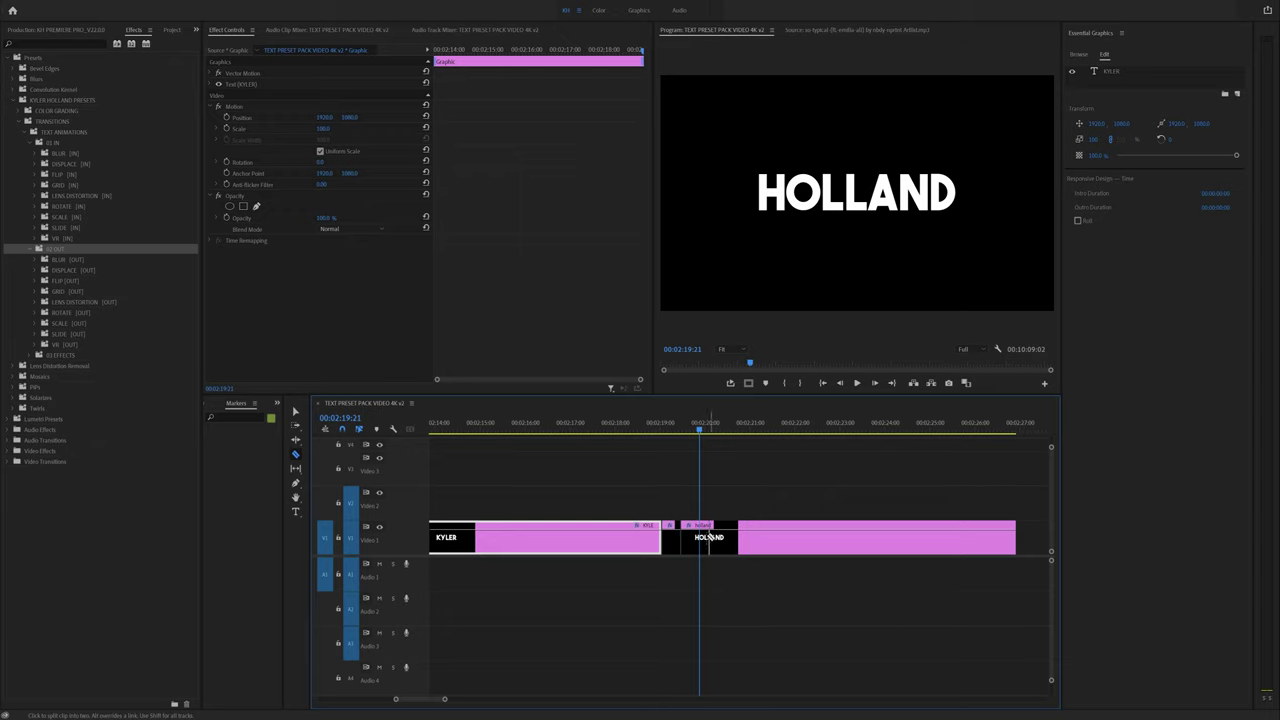
{"action": "left_click", "coordinate": [709, 537]}
{"action": "key", "text": "v"}
Step: Zoom in and select each resulting piece to check the short KYLER and HOLLAND clips
{"action": "key", "text": "="}
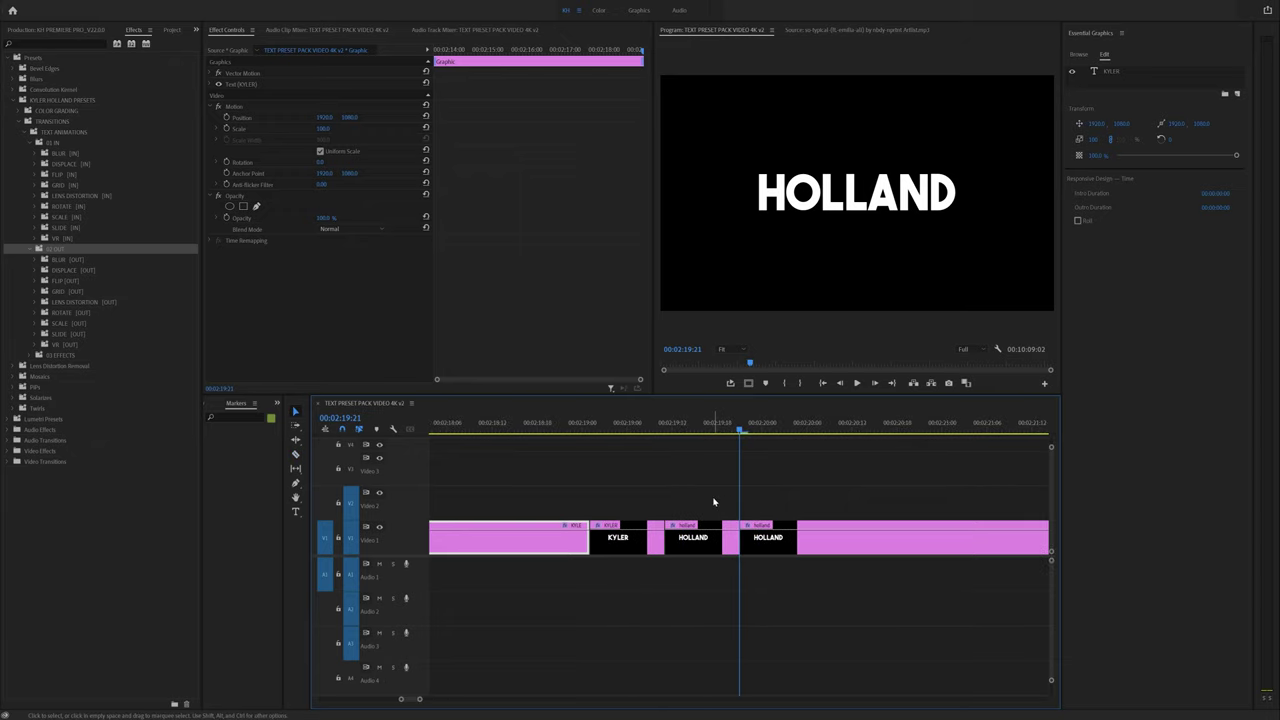
{"action": "left_click", "coordinate": [714, 501]}
{"action": "left_click", "coordinate": [615, 550]}
{"action": "mouse_move", "coordinate": [590, 426]}
{"action": "left_mouse_down"}
{"action": "mouse_move", "coordinate": [628, 426]}
{"action": "mouse_move", "coordinate": [612, 426]}
{"action": "left_mouse_up"}
{"action": "left_click", "coordinate": [496, 537]}
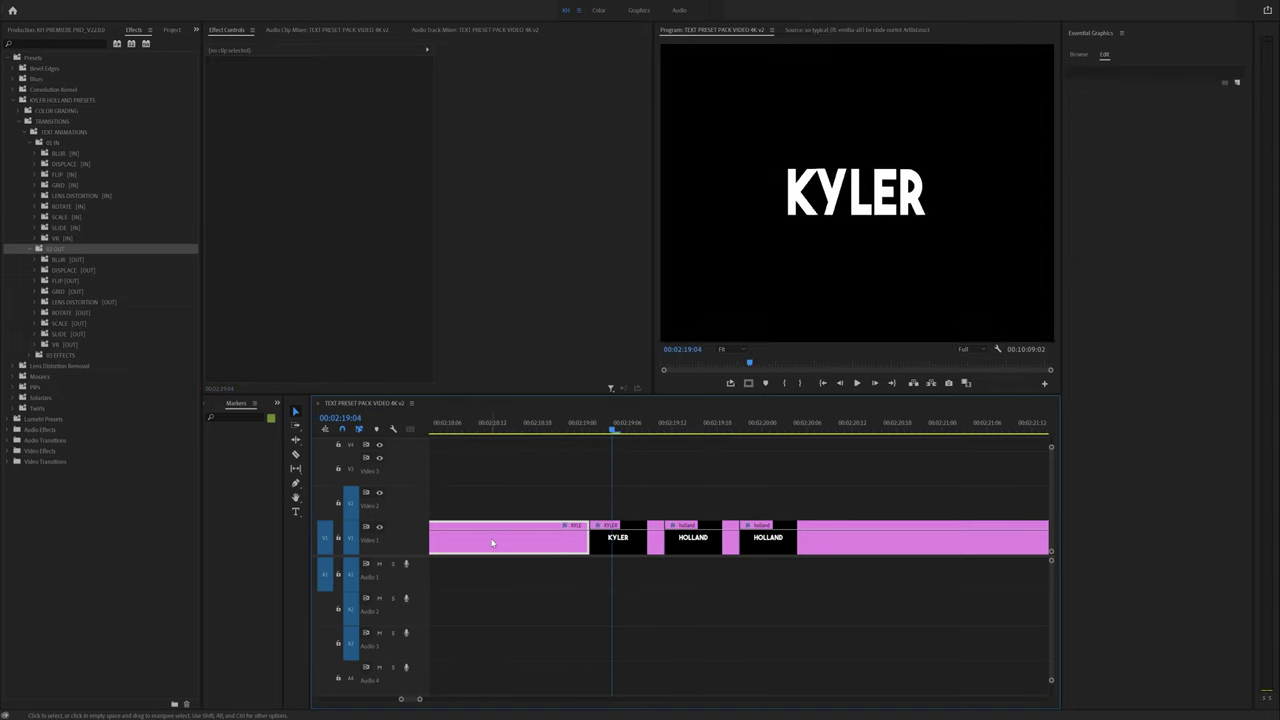
{"action": "left_click", "coordinate": [688, 430]}
{"action": "left_click", "coordinate": [694, 545]}
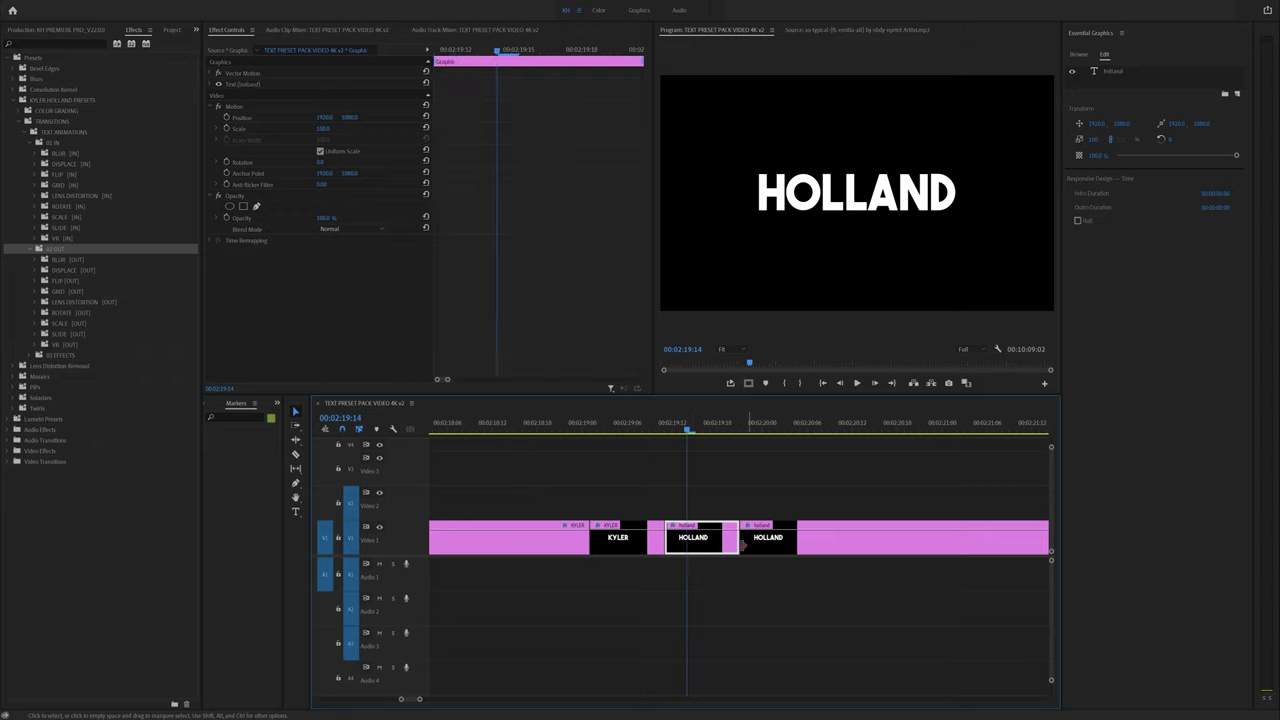
{"action": "left_click", "coordinate": [778, 540]}
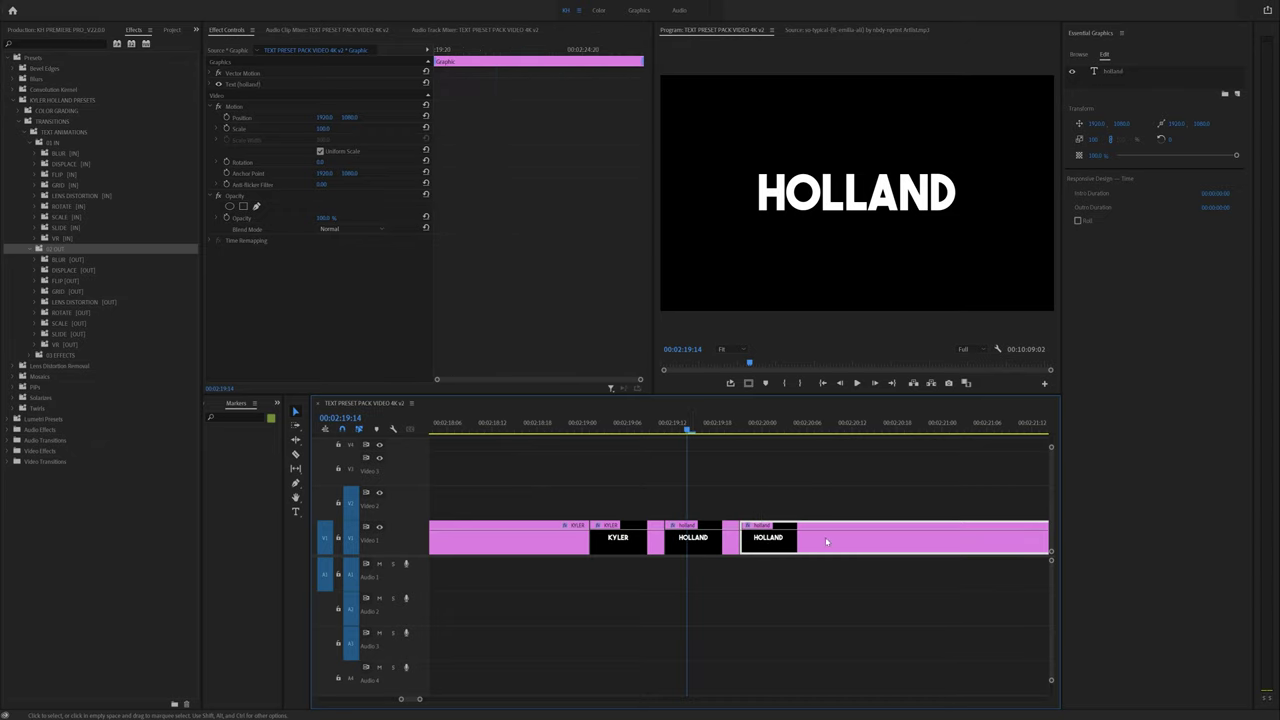
{"action": "left_click_drag", "start_coordinate": [777, 478], "coordinate": [677, 611]}
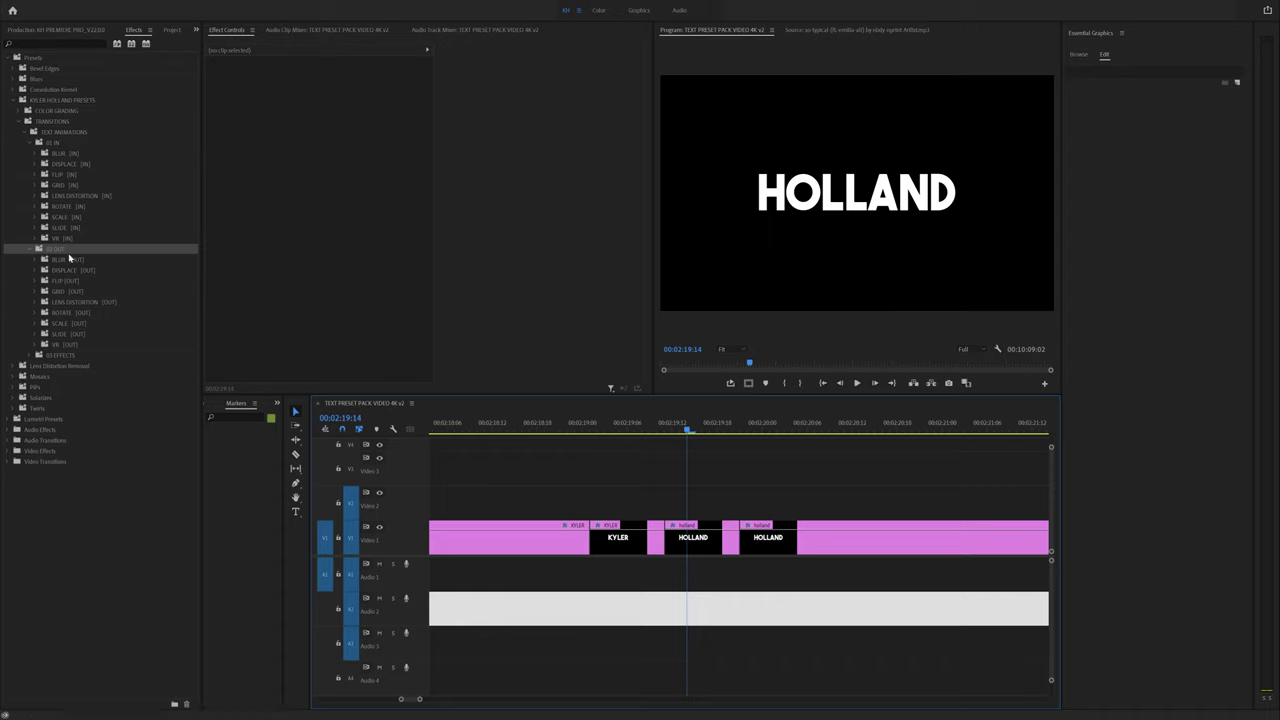
Step: Select the short KYLER clip and expand the 02 OUT > SCALE [OUT] presets
{"action": "left_click", "coordinate": [630, 548]}
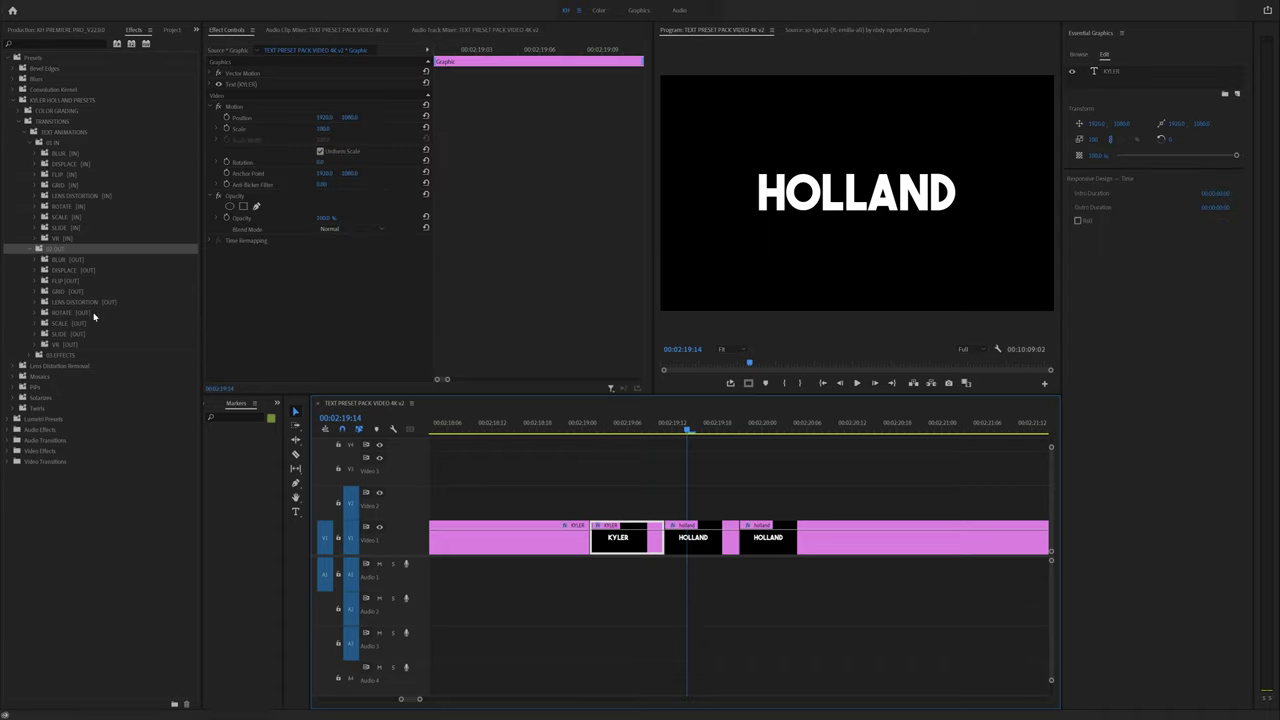
{"action": "key", "text": "Down"}
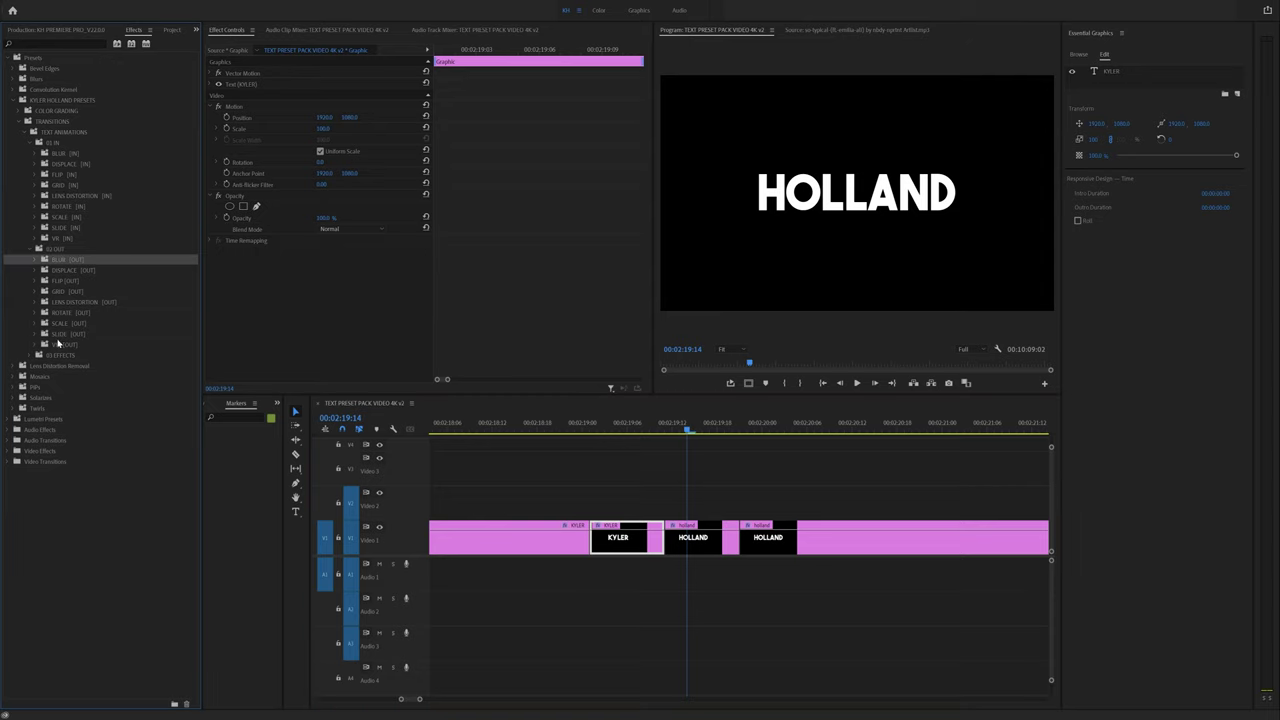
{"action": "left_click", "coordinate": [36, 324]}
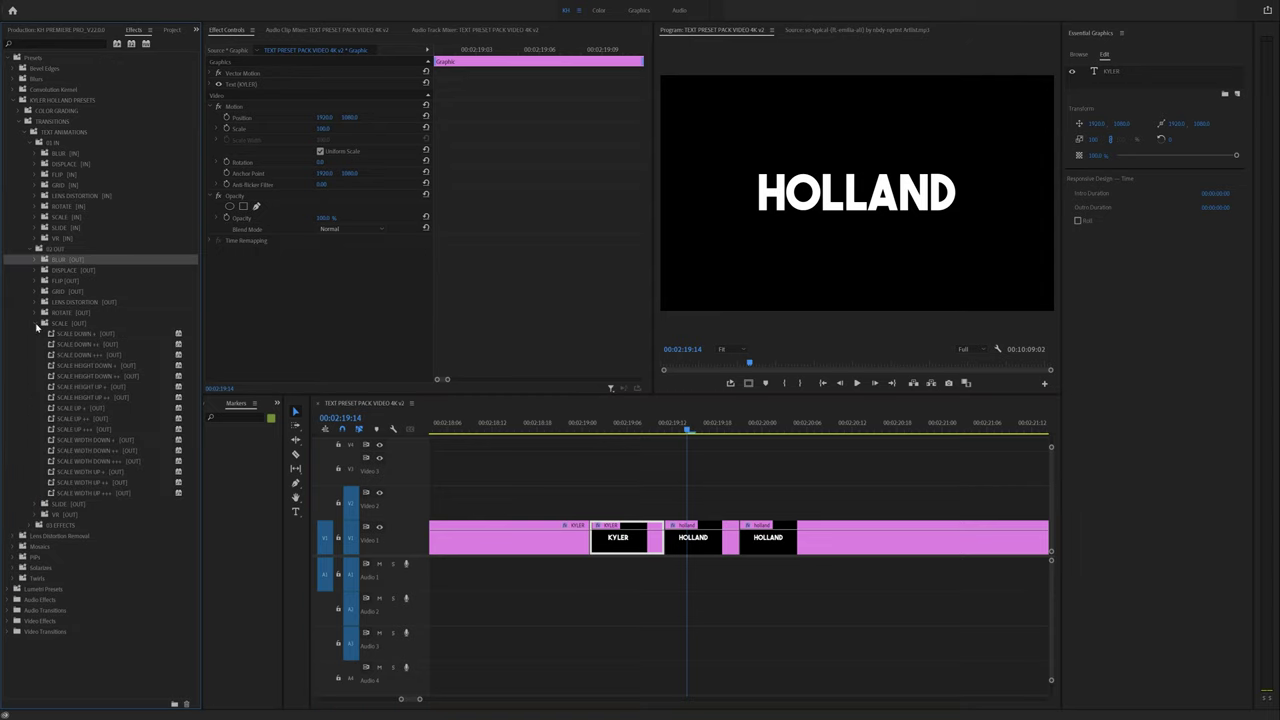
{"action": "left_click_drag", "start_coordinate": [639, 422], "coordinate": [679, 422]}
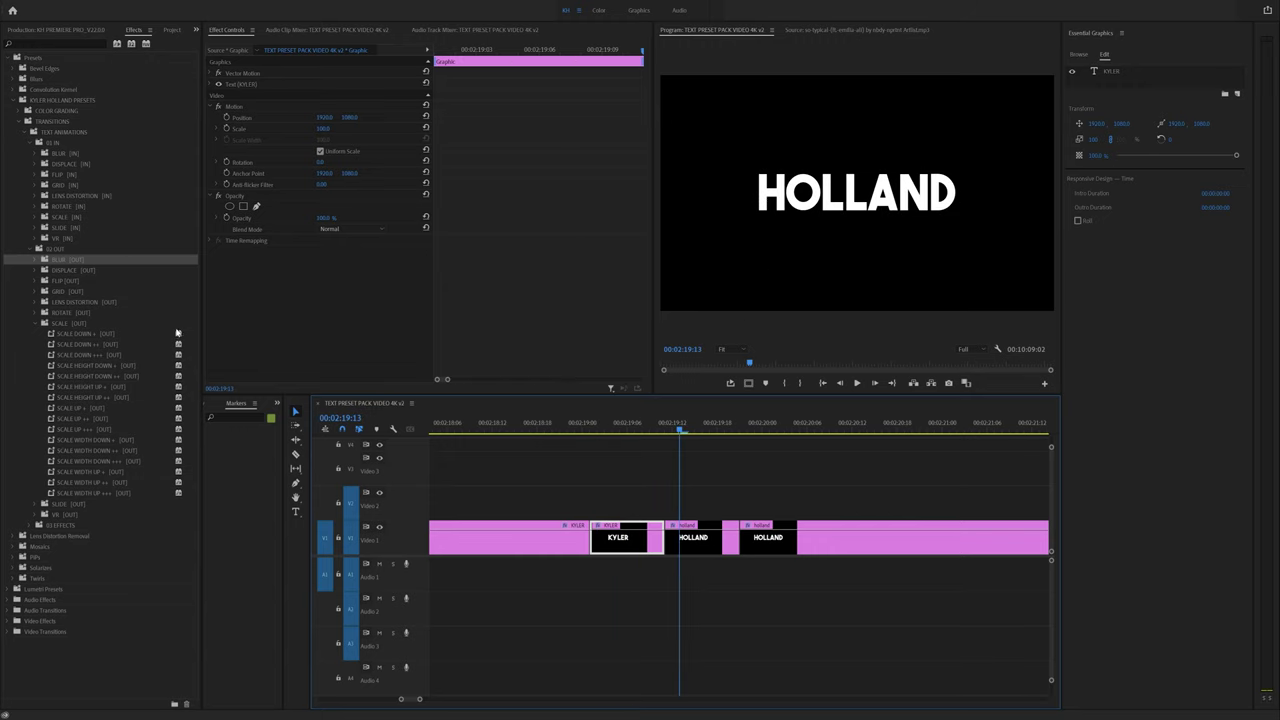
{"action": "left_click", "coordinate": [627, 430]}
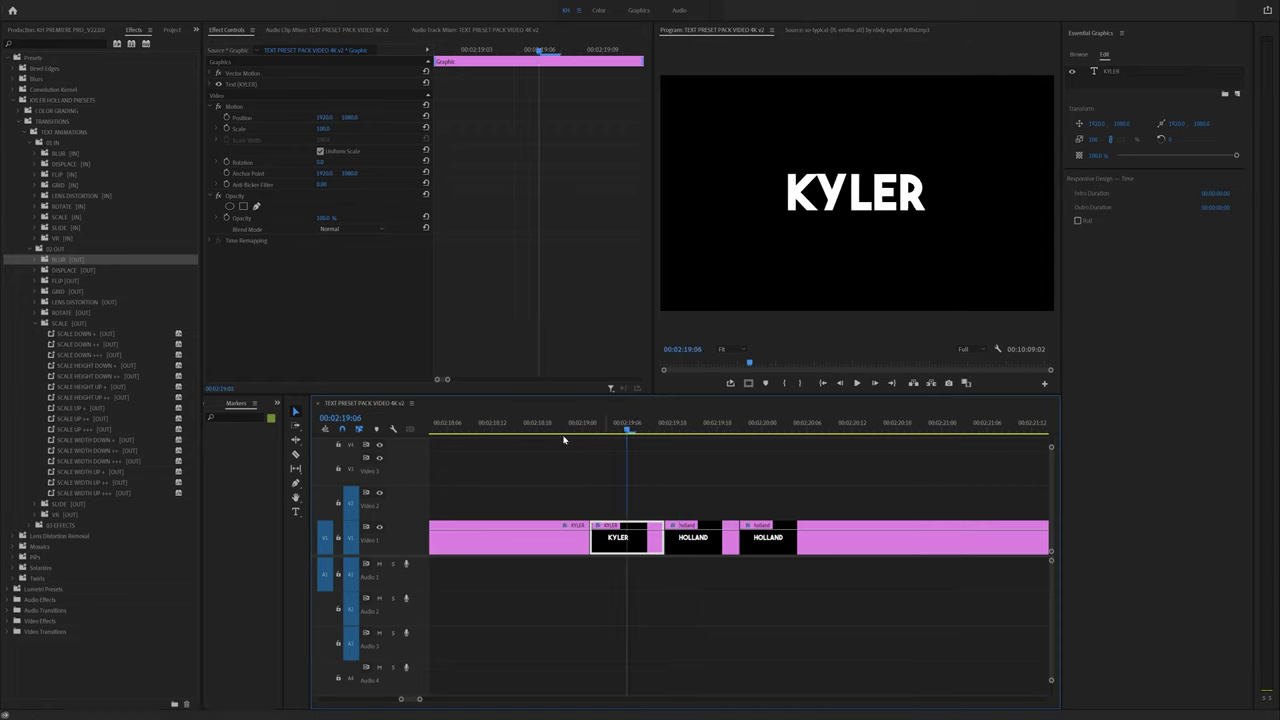
Step: Compare the SCALE WIDTH UP variants, apply SCALE WIDTH UP + [OUT] to KYLER, and preview it
{"action": "left_click", "coordinate": [105, 471]}
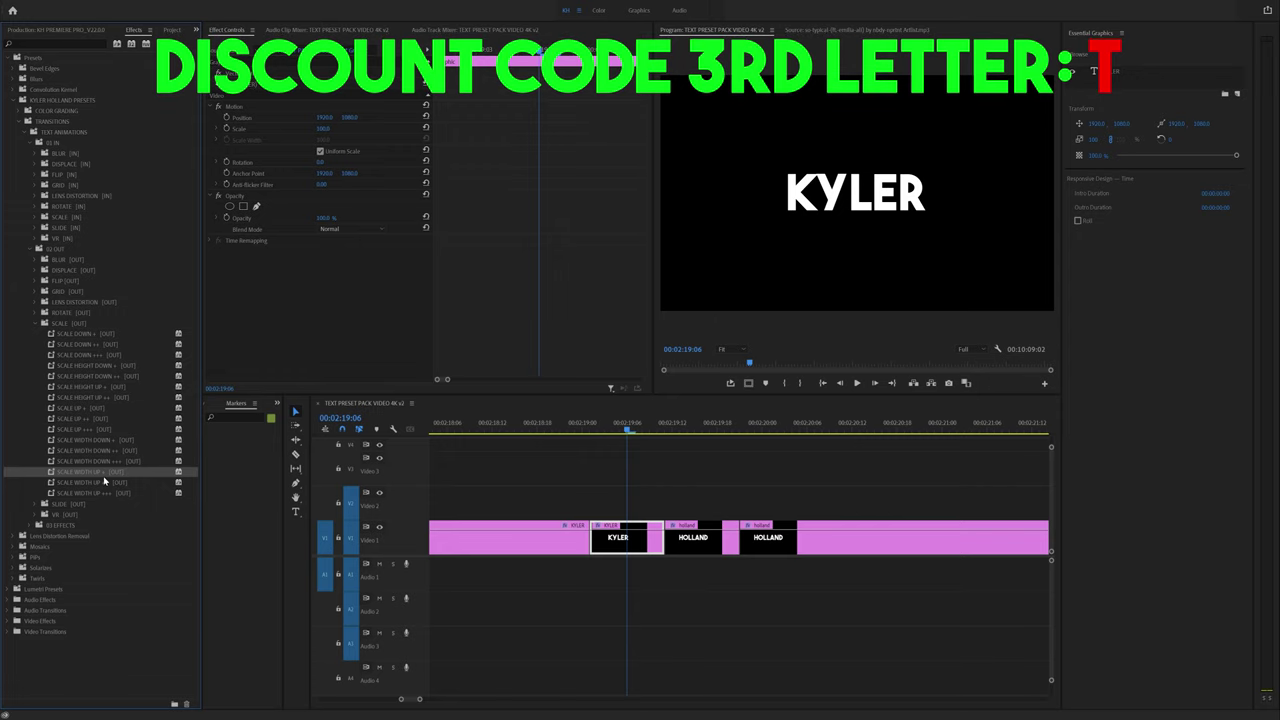
{"action": "left_click", "coordinate": [101, 484]}
{"action": "left_click", "coordinate": [112, 494]}
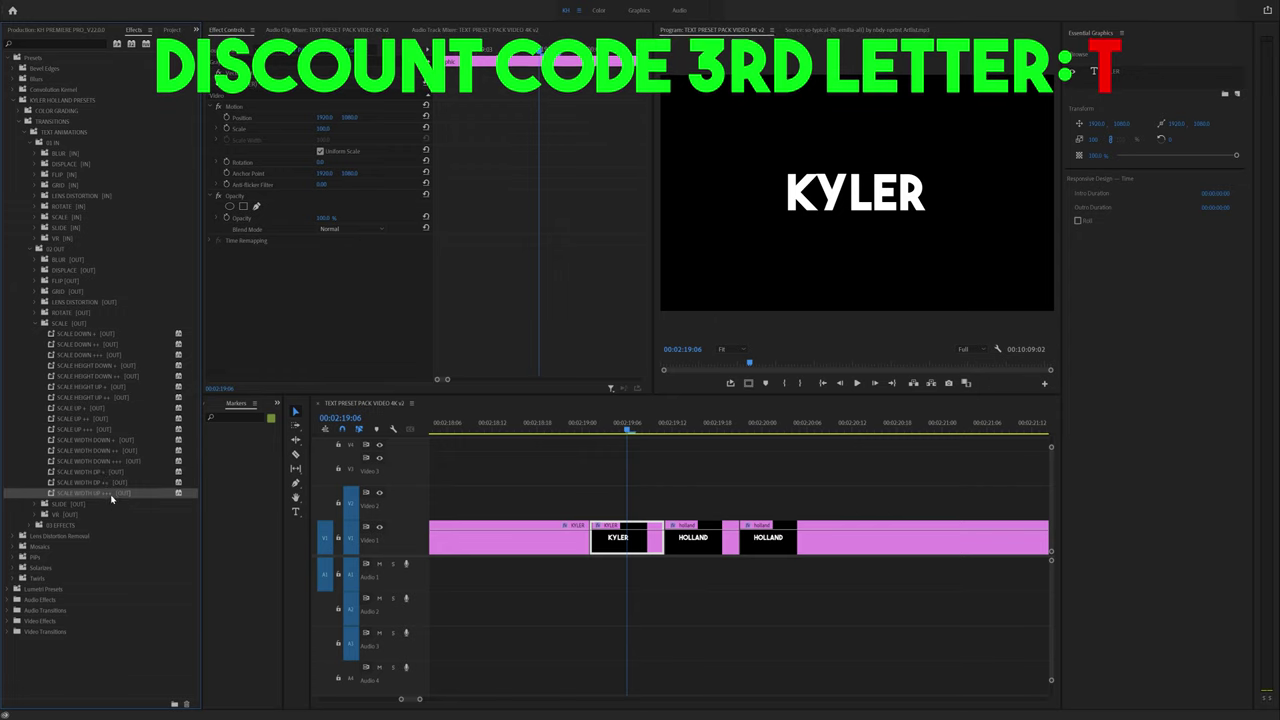
{"action": "left_click", "coordinate": [102, 486]}
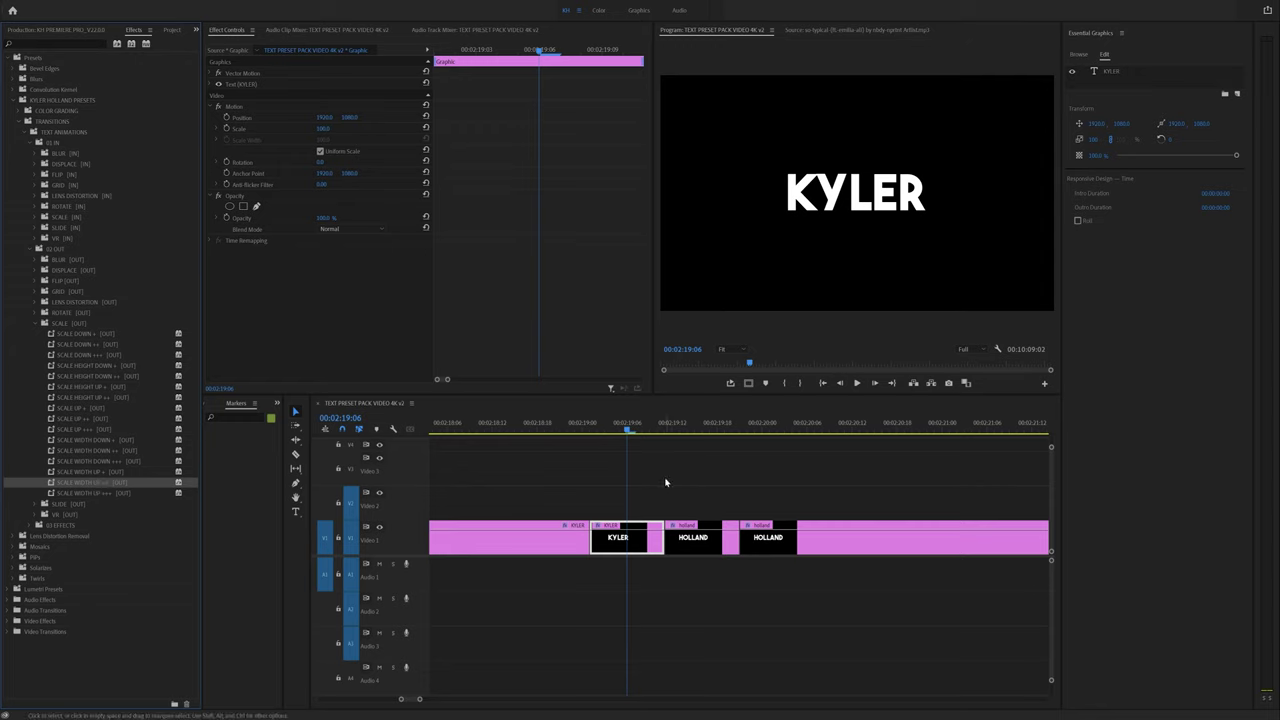
{"action": "mouse_move", "coordinate": [628, 429]}
{"action": "left_mouse_down"}
{"action": "mouse_move", "coordinate": [668, 429]}
{"action": "mouse_move", "coordinate": [604, 430]}
{"action": "left_mouse_up"}
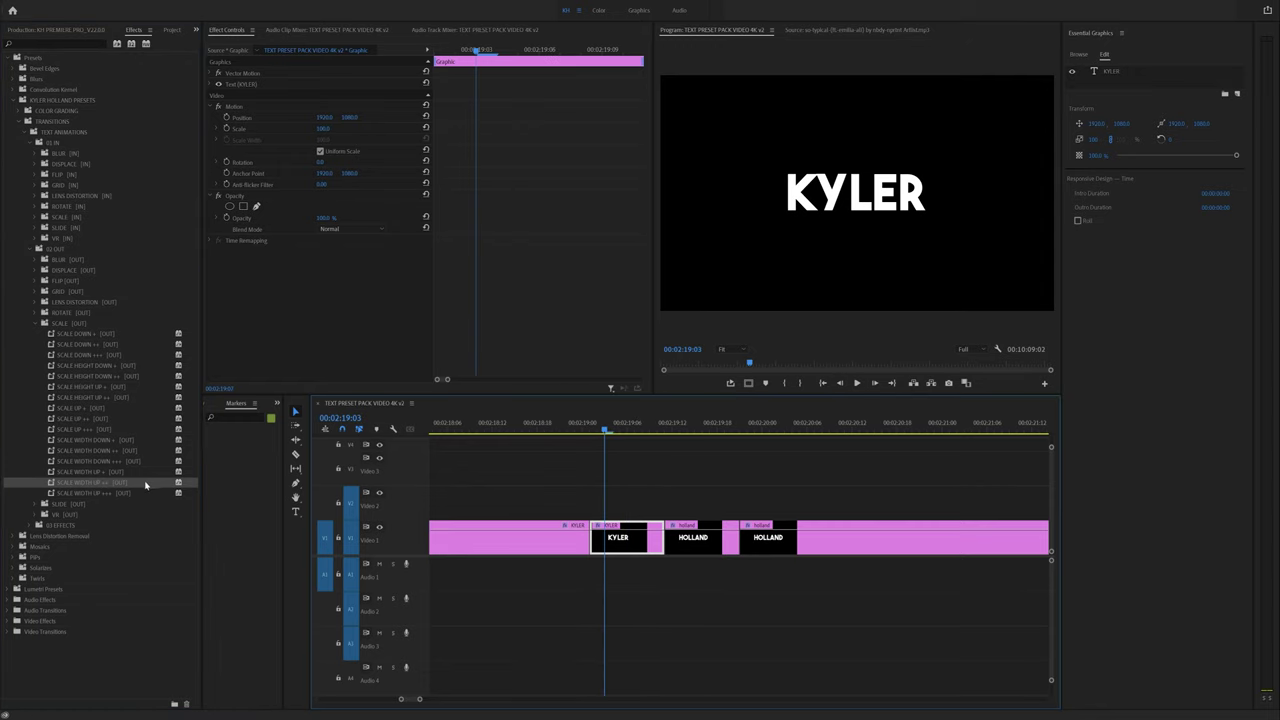
{"action": "left_click", "coordinate": [99, 476]}
{"action": "left_click_drag", "start_coordinate": [76, 473], "coordinate": [629, 538]}
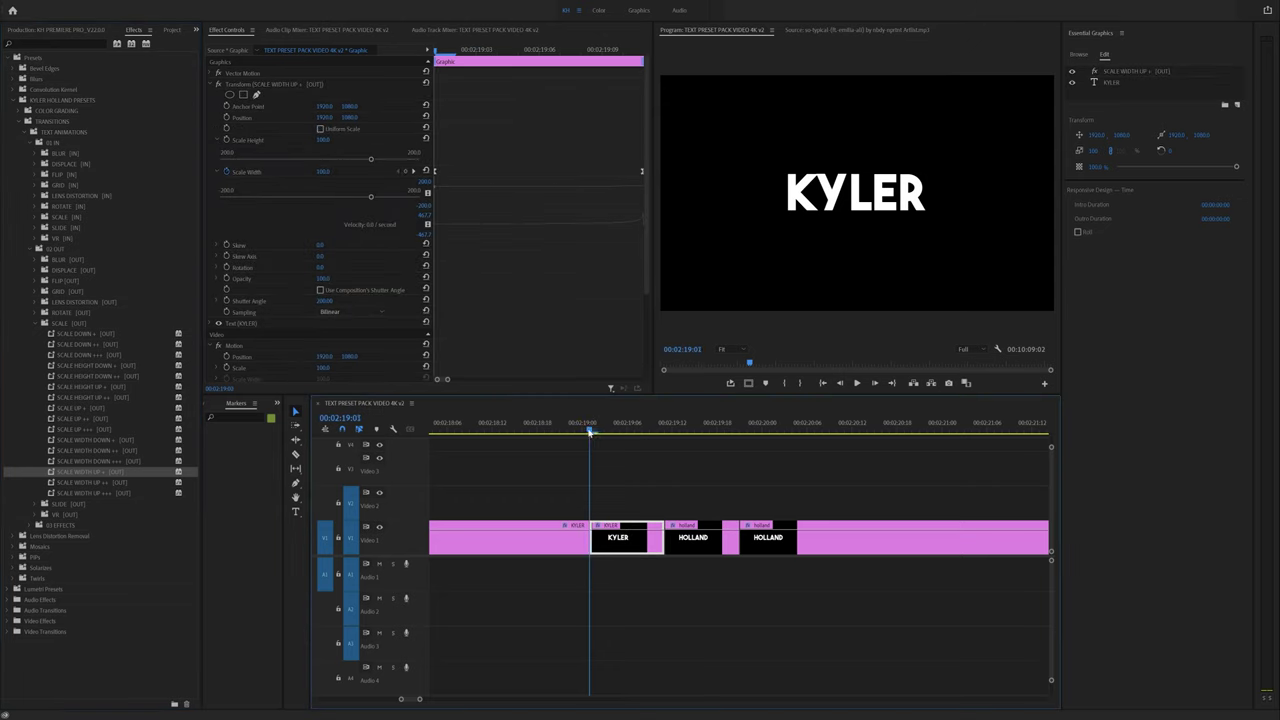
{"action": "left_click_drag", "start_coordinate": [605, 430], "coordinate": [687, 431]}
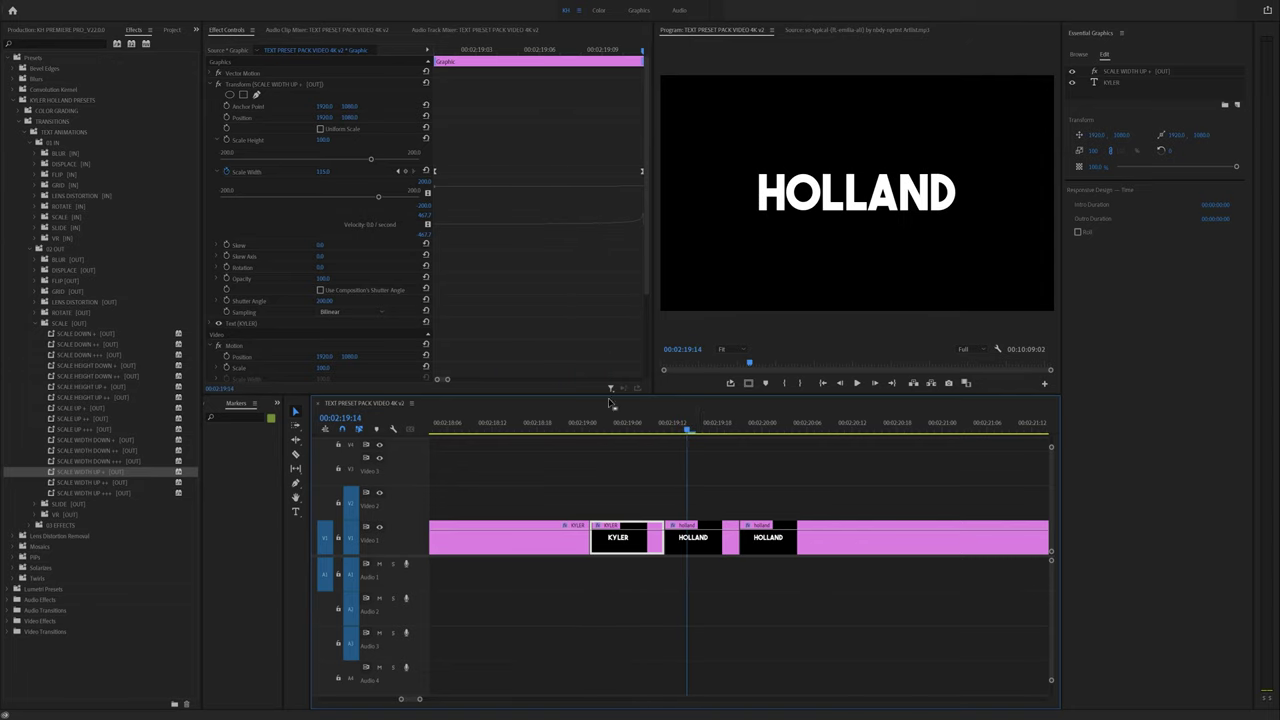
Step: Apply the SCALE WIDTH UP + [IN] preset from 01 IN > SCALE [IN] to the middle HOLLAND clip
{"action": "left_click", "coordinate": [703, 540]}
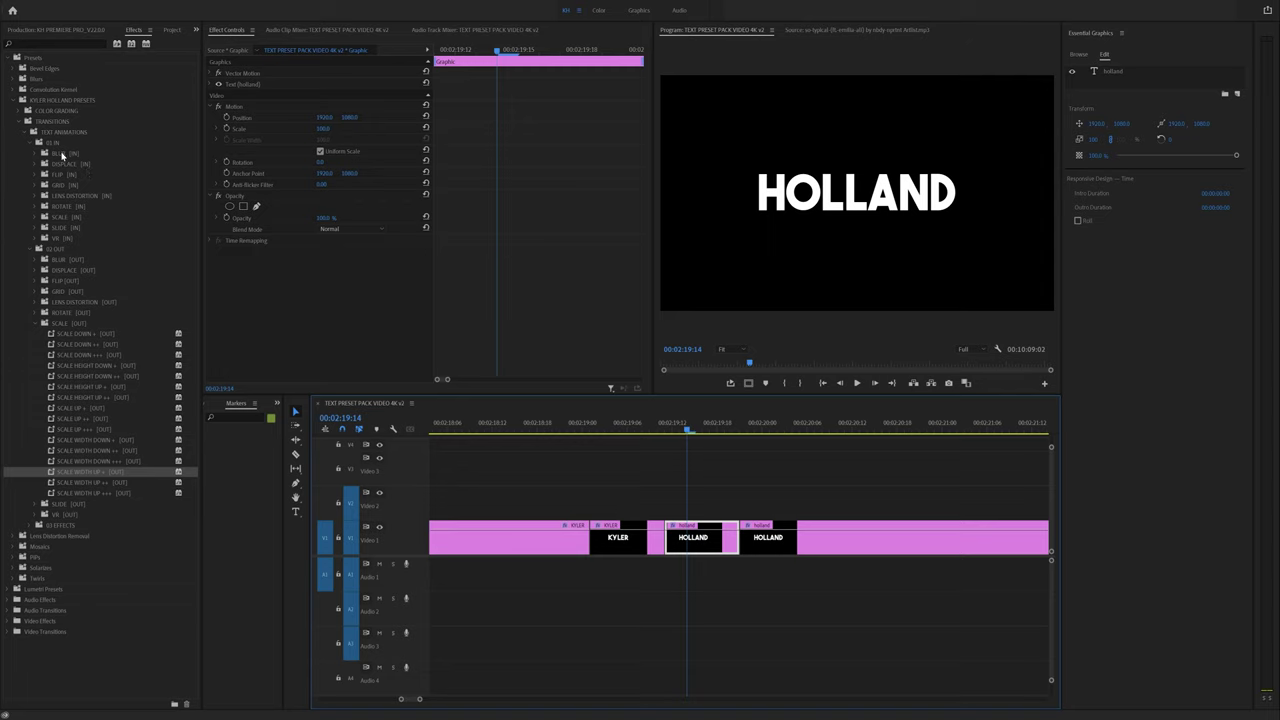
{"action": "left_click", "coordinate": [717, 487]}
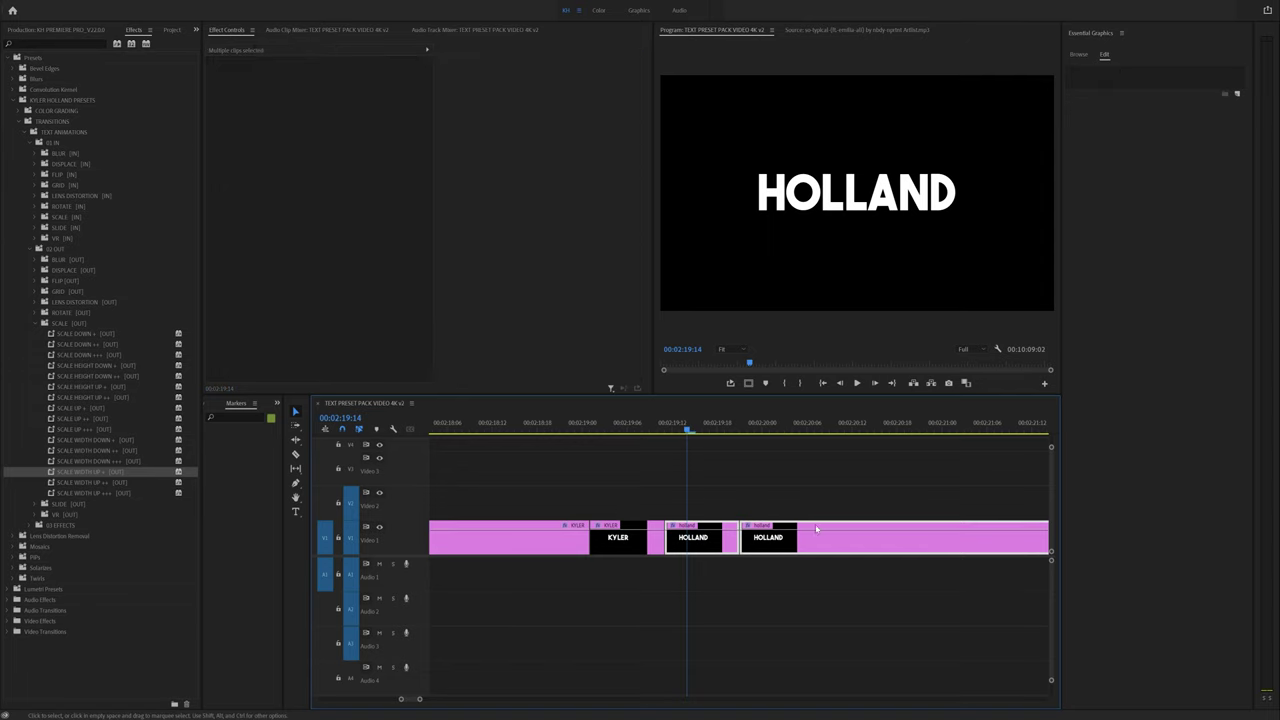
{"action": "left_click", "coordinate": [34, 216]}
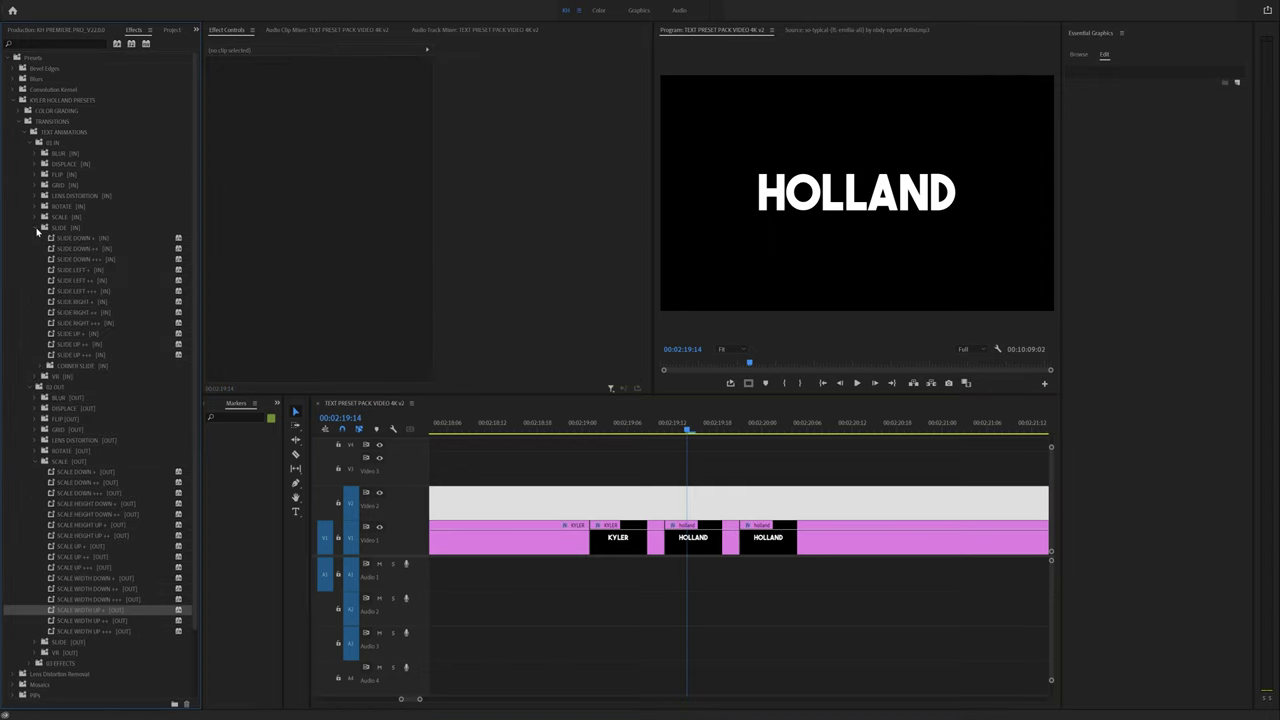
{"action": "left_click", "coordinate": [68, 376]}
{"action": "left_click", "coordinate": [130, 366]}
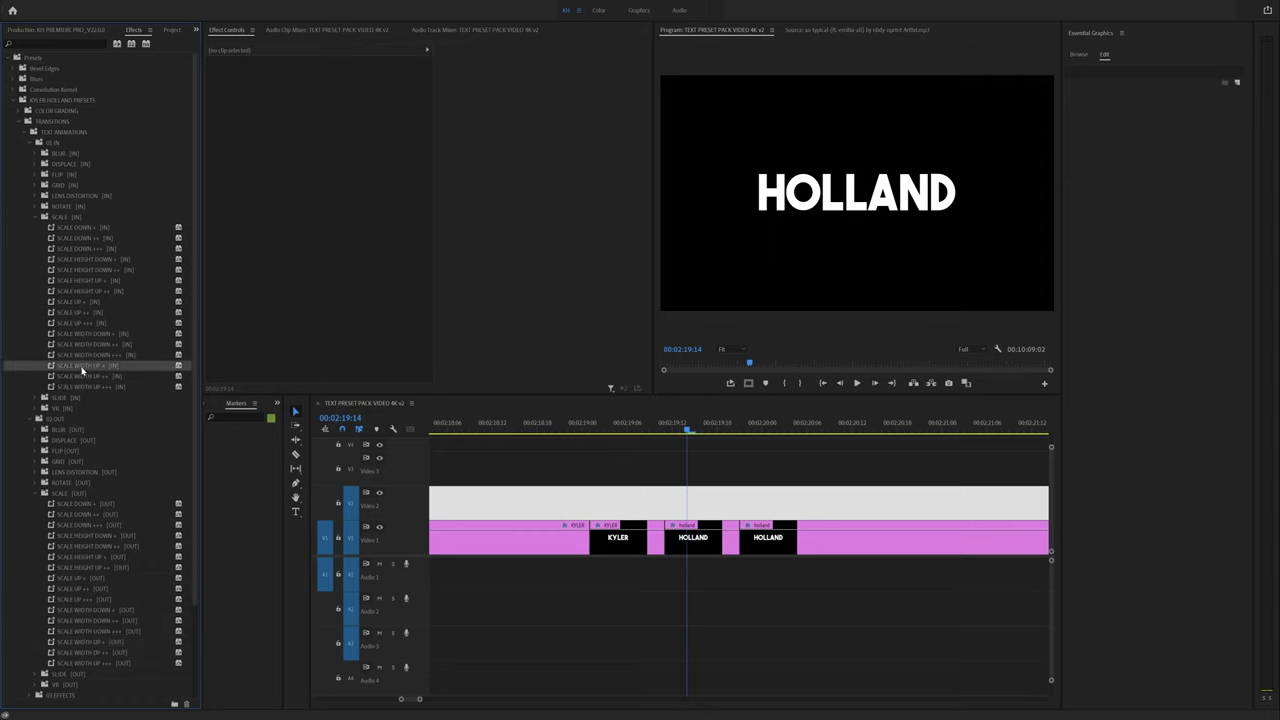
{"action": "left_click_drag", "start_coordinate": [83, 370], "coordinate": [709, 535]}
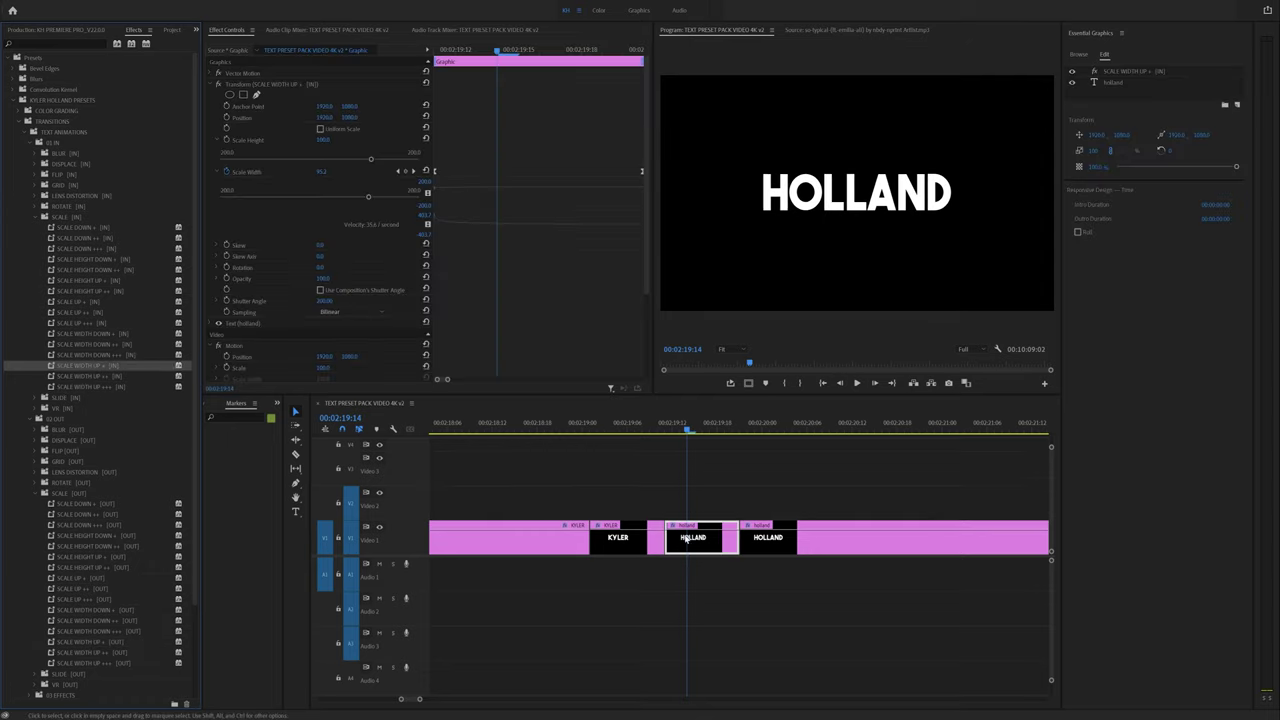
Step: Zoom the timeline out and play the KYLER-to-HOLLAND change from the KYLER clip
{"action": "left_click_drag", "start_coordinate": [618, 428], "coordinate": [451, 430]}
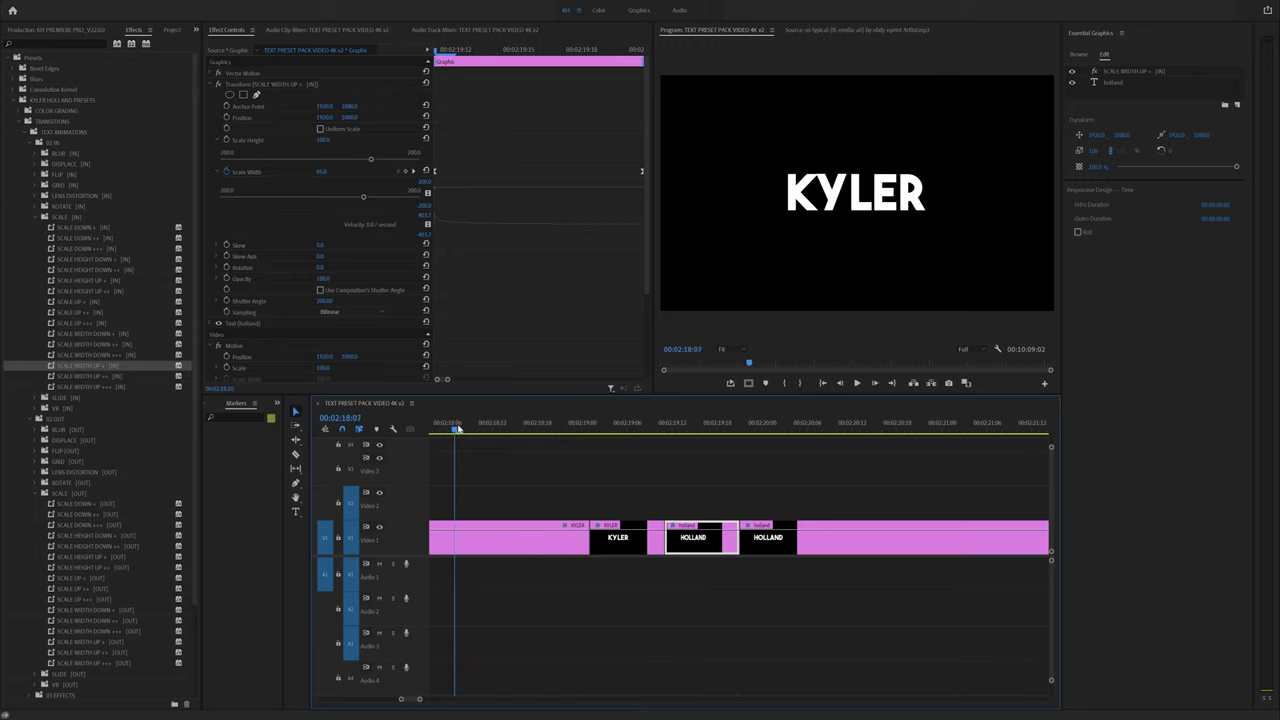
{"action": "key", "text": "minus"}
{"action": "key", "text": "minus"}
{"action": "key", "text": "space"}
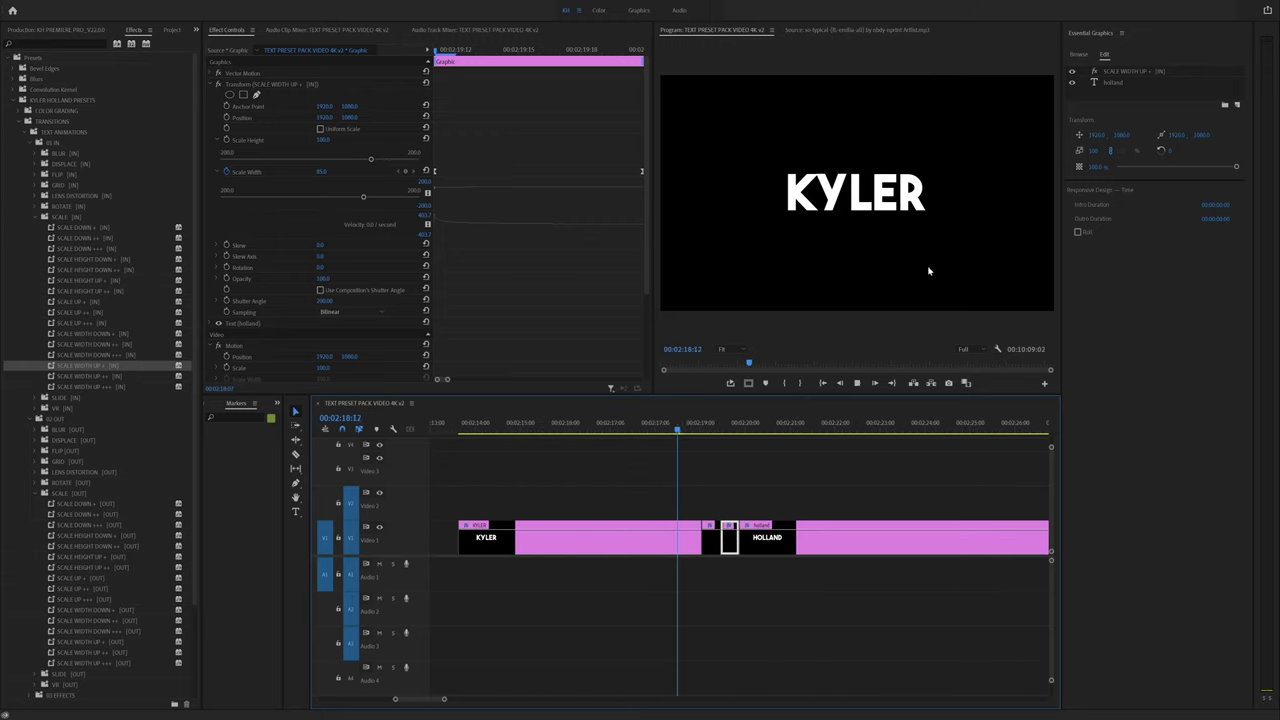
{"action": "left_click", "coordinate": [692, 428]}
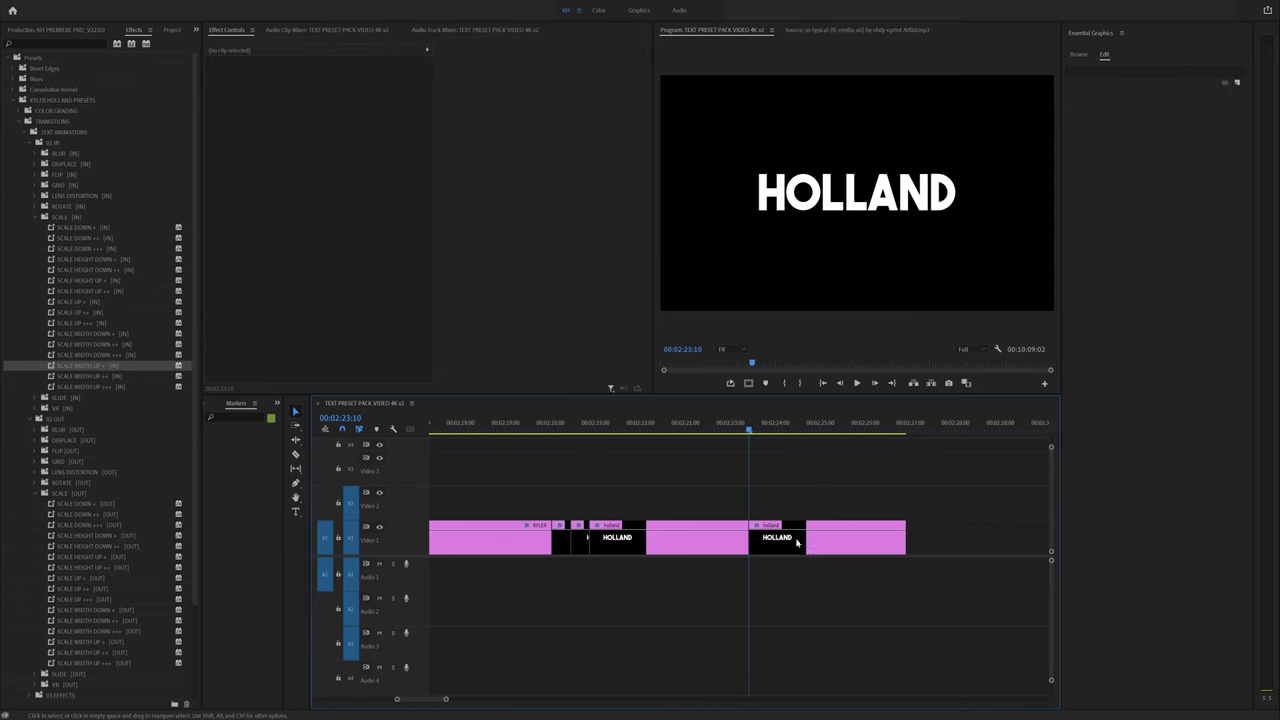
Step: Retype the copied title as 'subscribe', enlarge its font size, and centre it vertically
{"action": "scroll", "coordinate": [797, 543], "scroll_direction": "down", "scroll_amount": 1}
{"action": "left_click", "coordinate": [746, 425]}
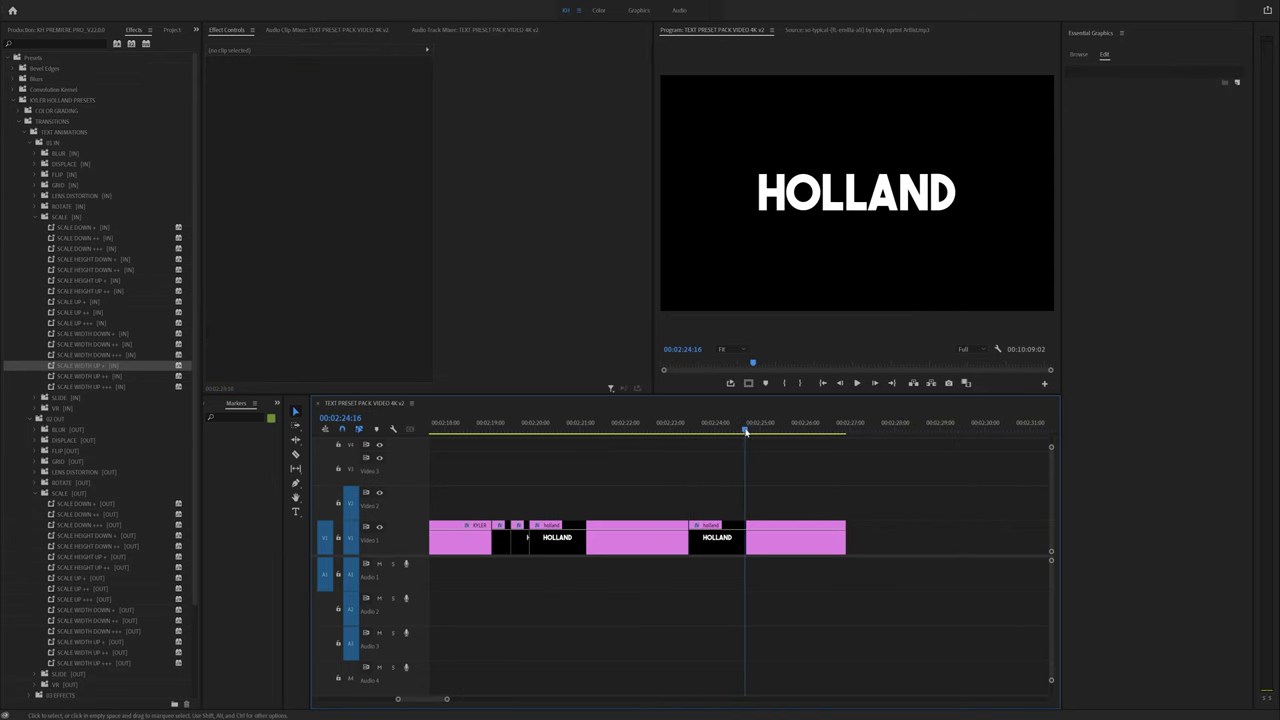
{"action": "double_click", "coordinate": [876, 203]}
{"action": "type", "text": "subscribe"}
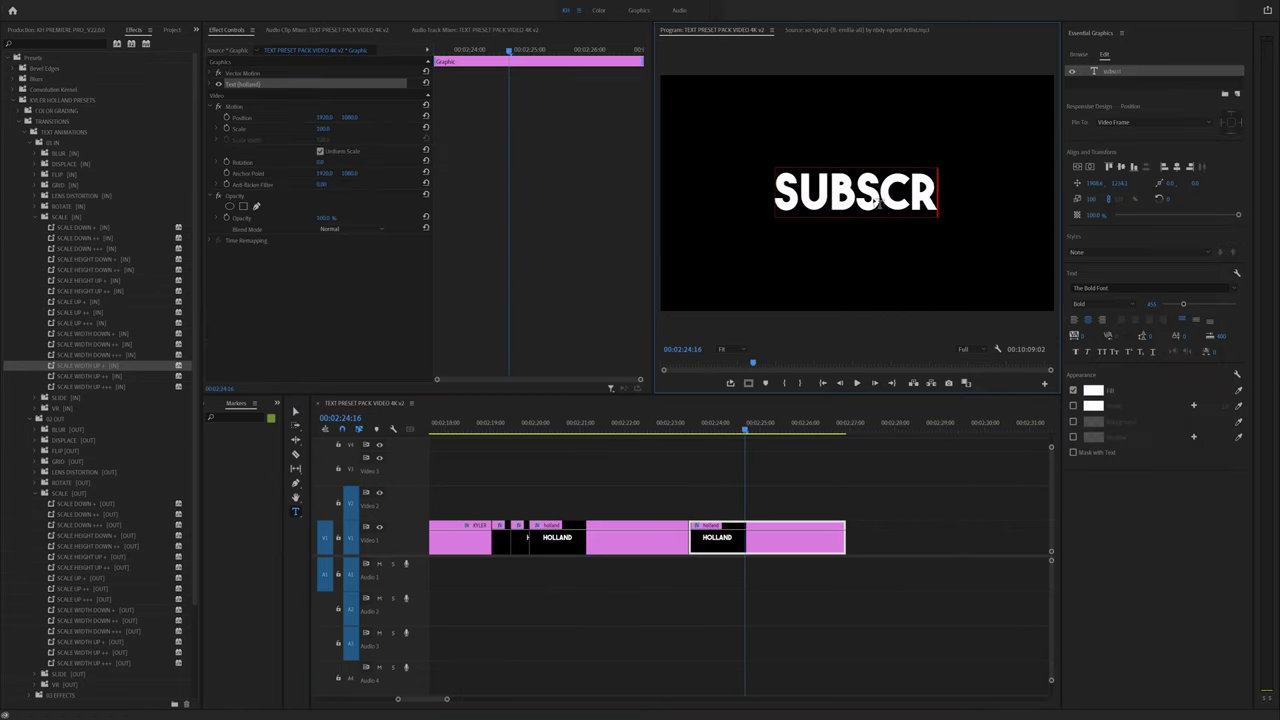
{"action": "key", "text": "ctrl+a"}
{"action": "left_click_drag", "start_coordinate": [1180, 306], "coordinate": [1195, 304]}
{"action": "left_click", "coordinate": [1090, 167]}
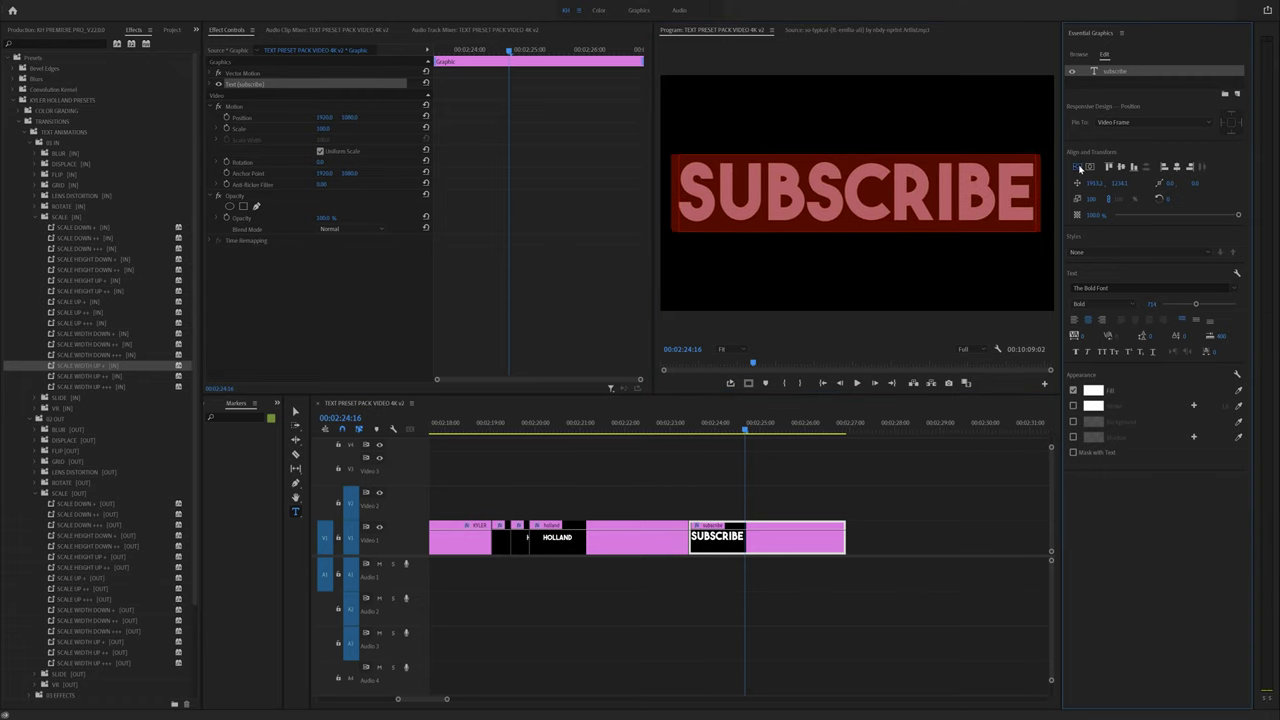
{"action": "key", "text": "Escape"}
Step: Zoom in on the timeline and play and scrub from HOLLAND into SUBSCRIBE
{"action": "left_click", "coordinate": [690, 425]}
{"action": "key", "text": "equal"}
{"action": "scroll", "coordinate": [690, 431], "scroll_direction": "down", "scroll_amount": 2}
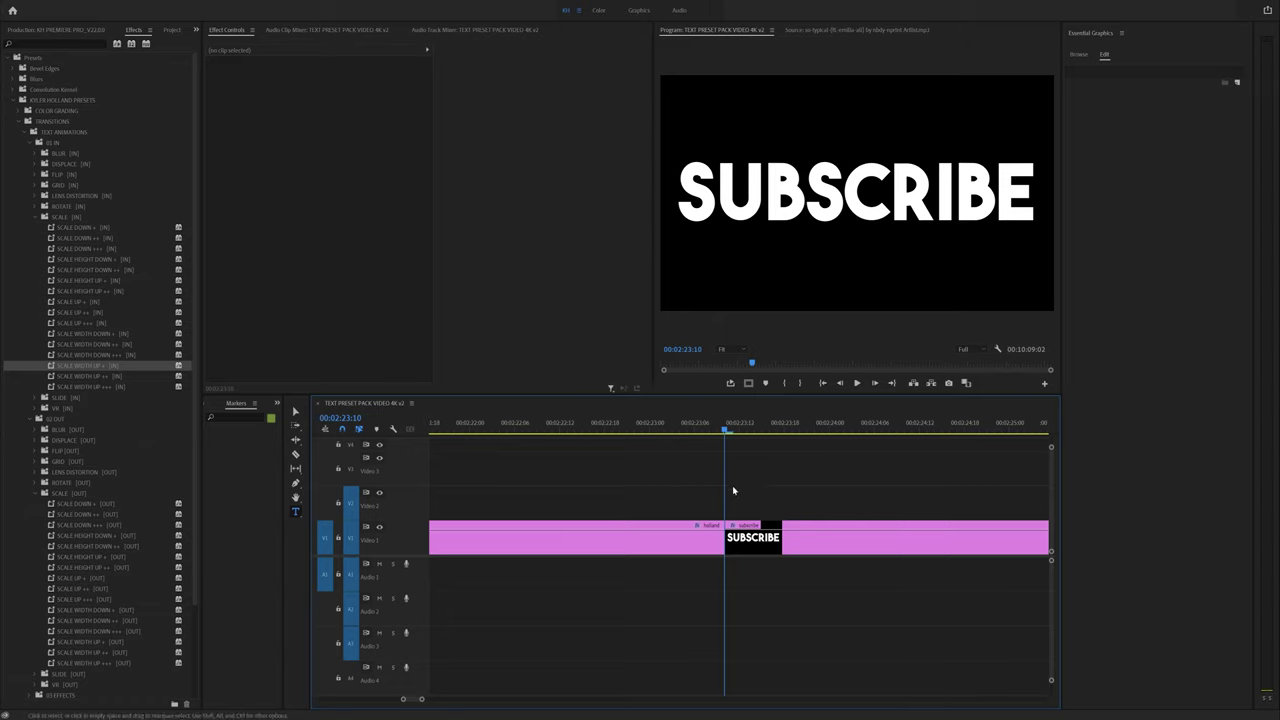
{"action": "left_click", "coordinate": [621, 428]}
{"action": "key", "text": "space"}
{"action": "left_click_drag", "start_coordinate": [621, 428], "coordinate": [823, 422]}
Step: Razor-cut the pink V1 clip before HOLLAND and at SUBSCRIBE, then select and scrub the HOLLAND piece
{"action": "key", "text": "c"}
{"action": "left_click", "coordinate": [596, 540]}
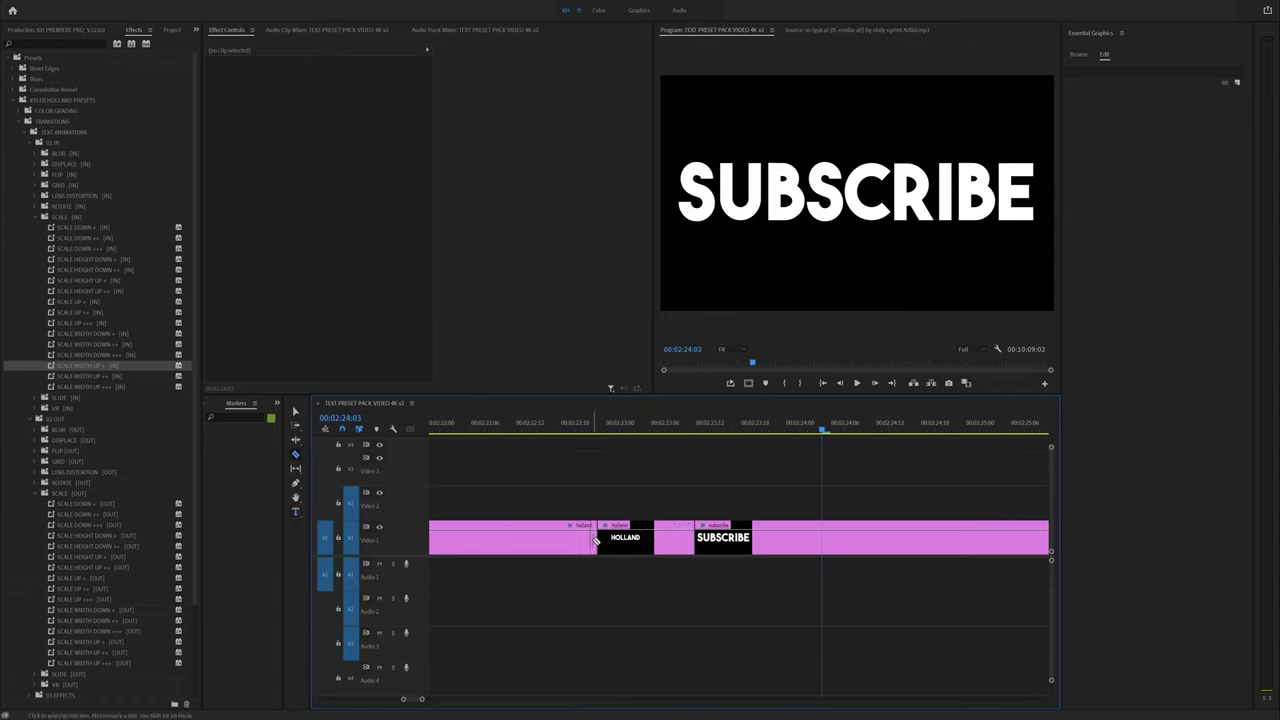
{"action": "left_click", "coordinate": [807, 540]}
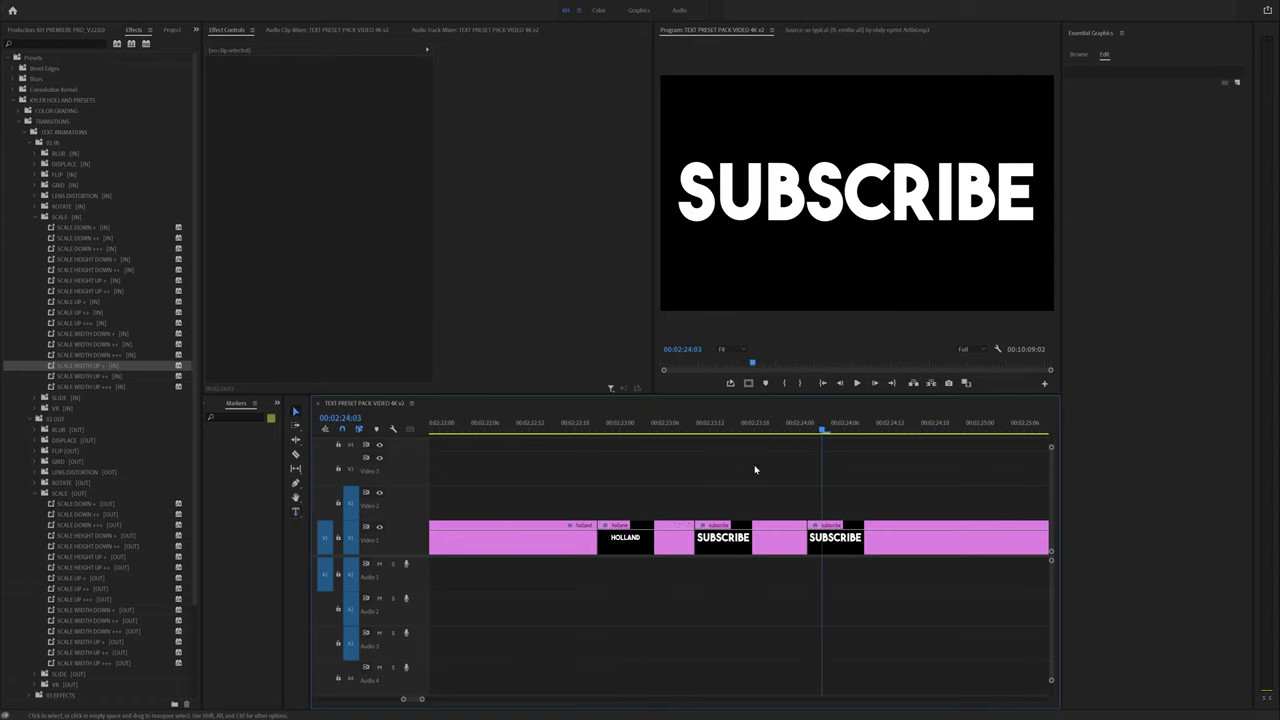
{"action": "key", "text": "v"}
{"action": "left_click", "coordinate": [552, 424]}
{"action": "left_click", "coordinate": [645, 534]}
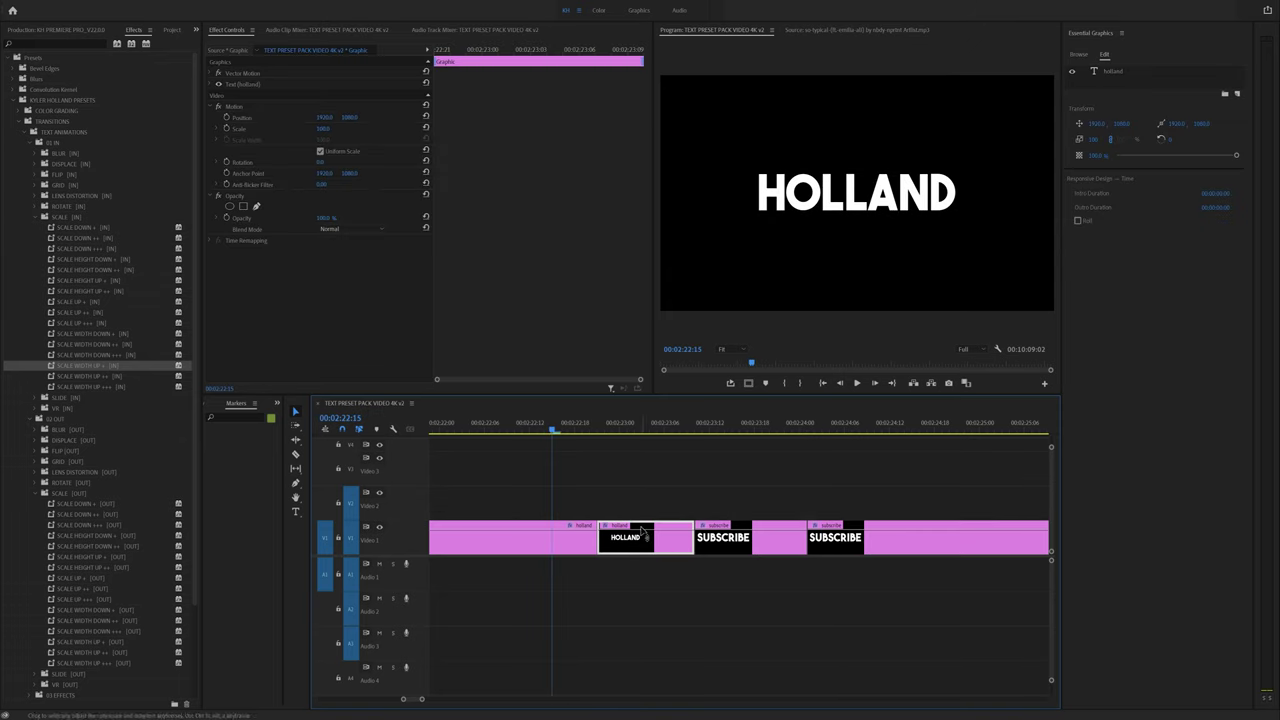
{"action": "left_click_drag", "start_coordinate": [608, 426], "coordinate": [684, 427]}
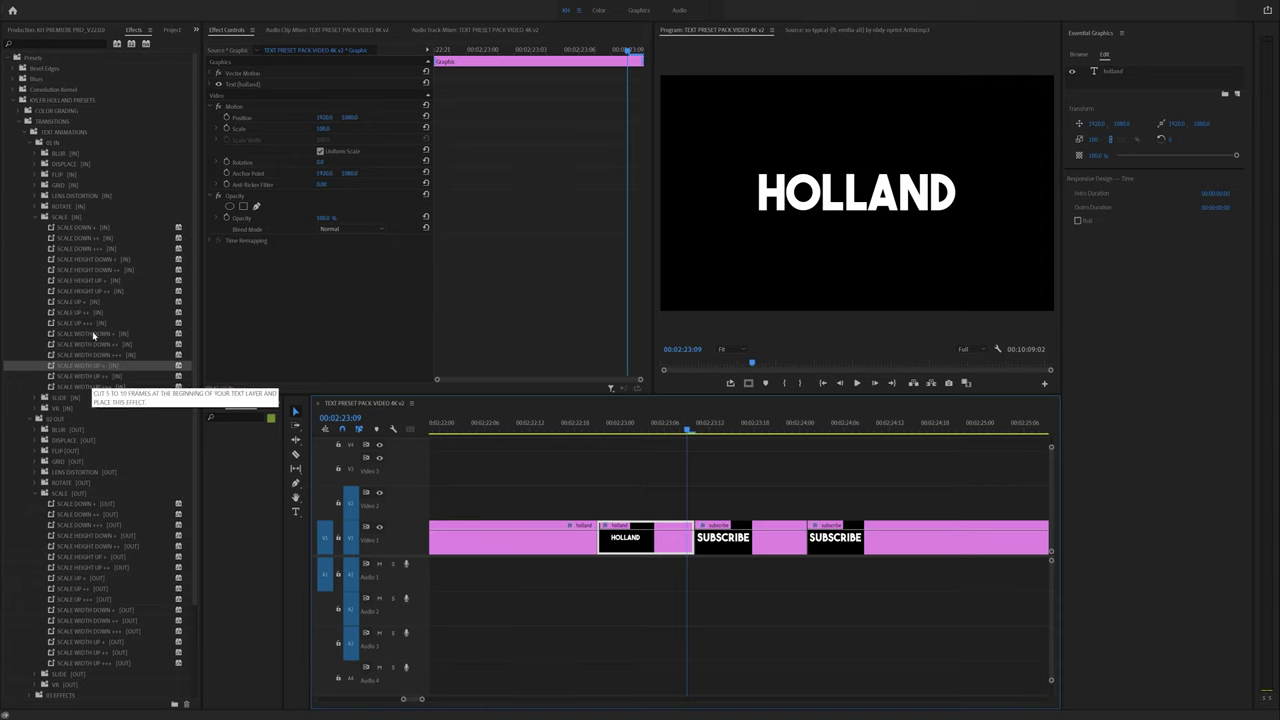
Step: Search 'scale up' in the Effects panel and pick the SCALE UP ++ [OUT] preset
{"action": "left_click", "coordinate": [37, 218]}
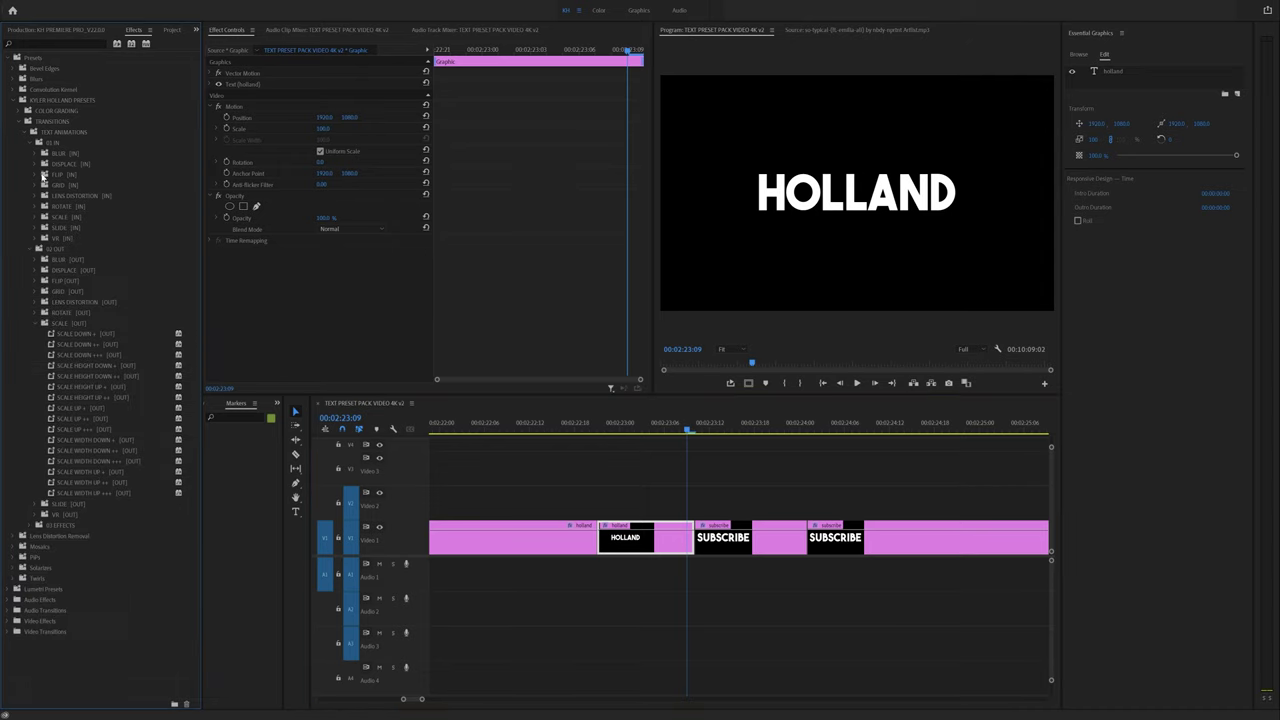
{"action": "left_click", "coordinate": [32, 43]}
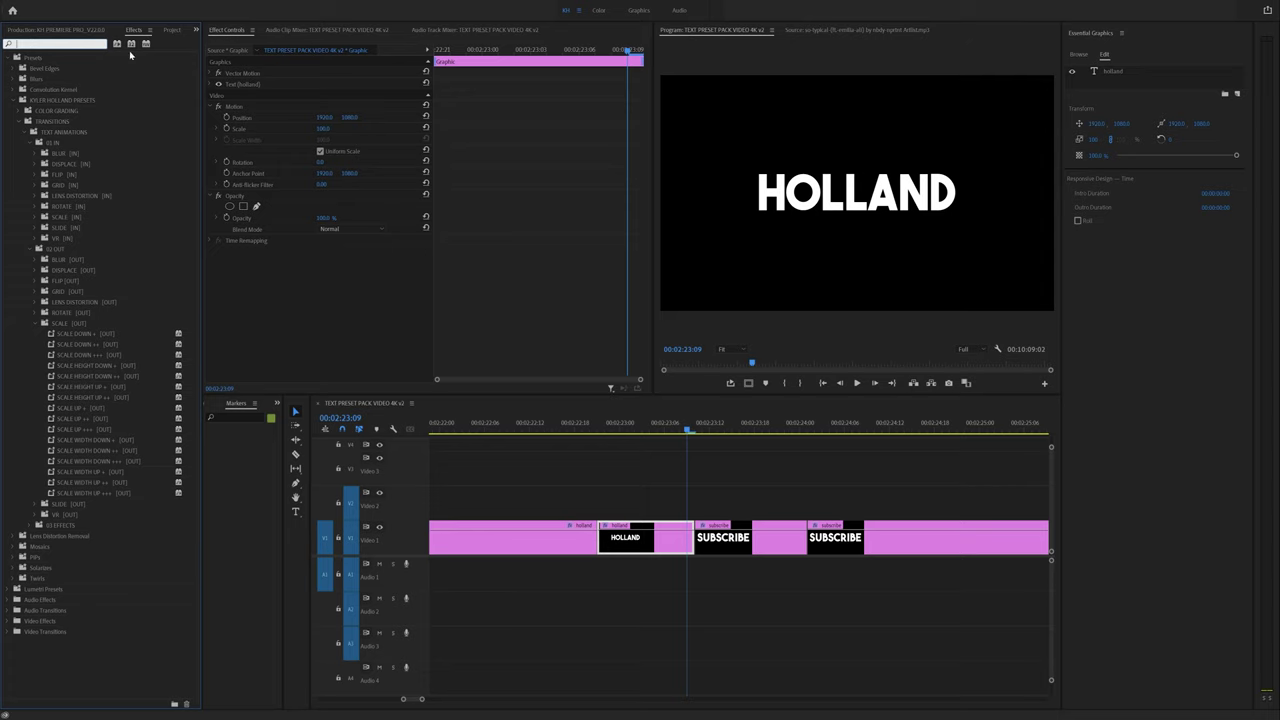
{"action": "type", "text": "scal"}
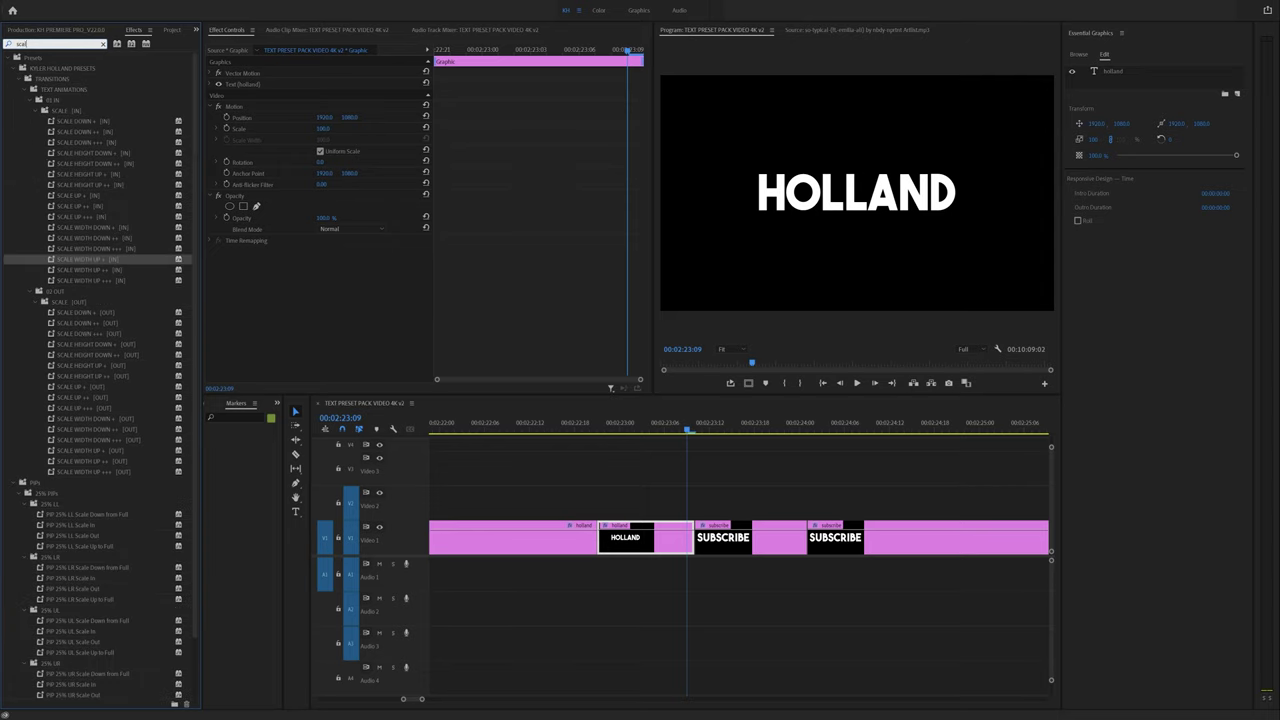
{"action": "type", "text": "e up"}
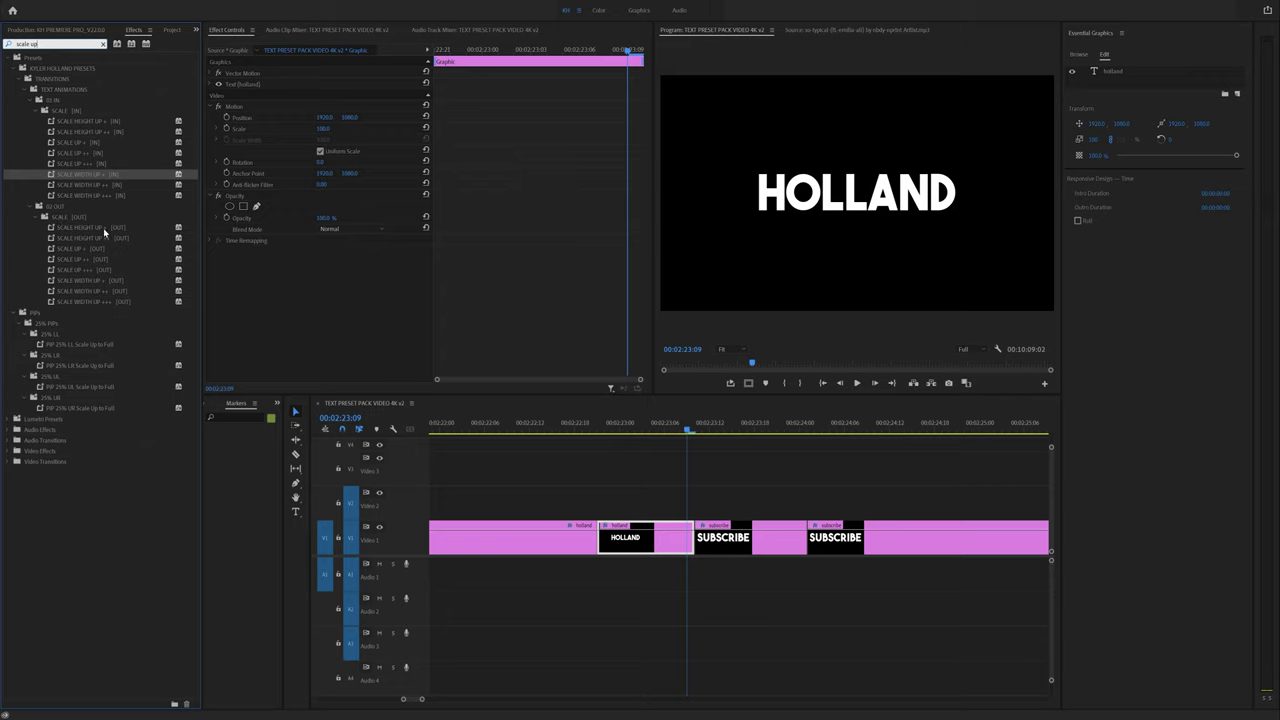
{"action": "left_click", "coordinate": [80, 152]}
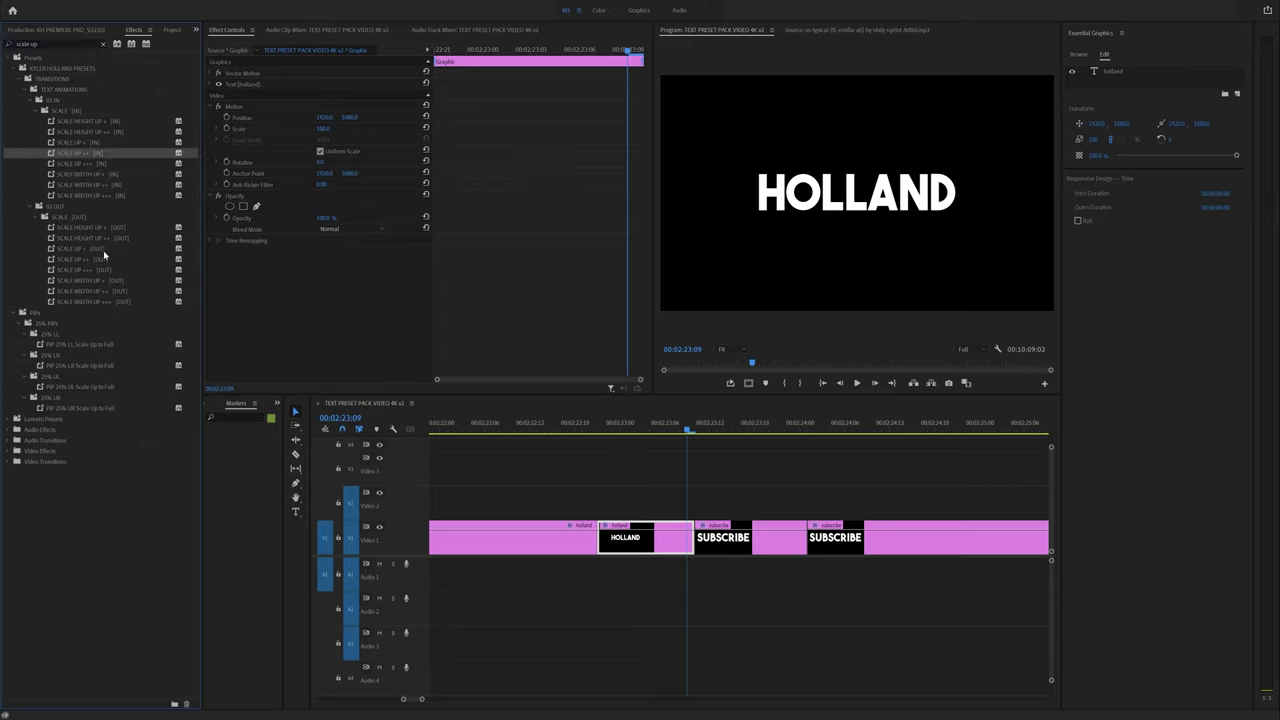
{"action": "left_click", "coordinate": [103, 250]}
{"action": "left_click", "coordinate": [112, 259]}
Step: Drop SCALE UP ++ [OUT] onto the HOLLAND clip at its end and preview the scale-out
{"action": "left_click", "coordinate": [657, 501]}
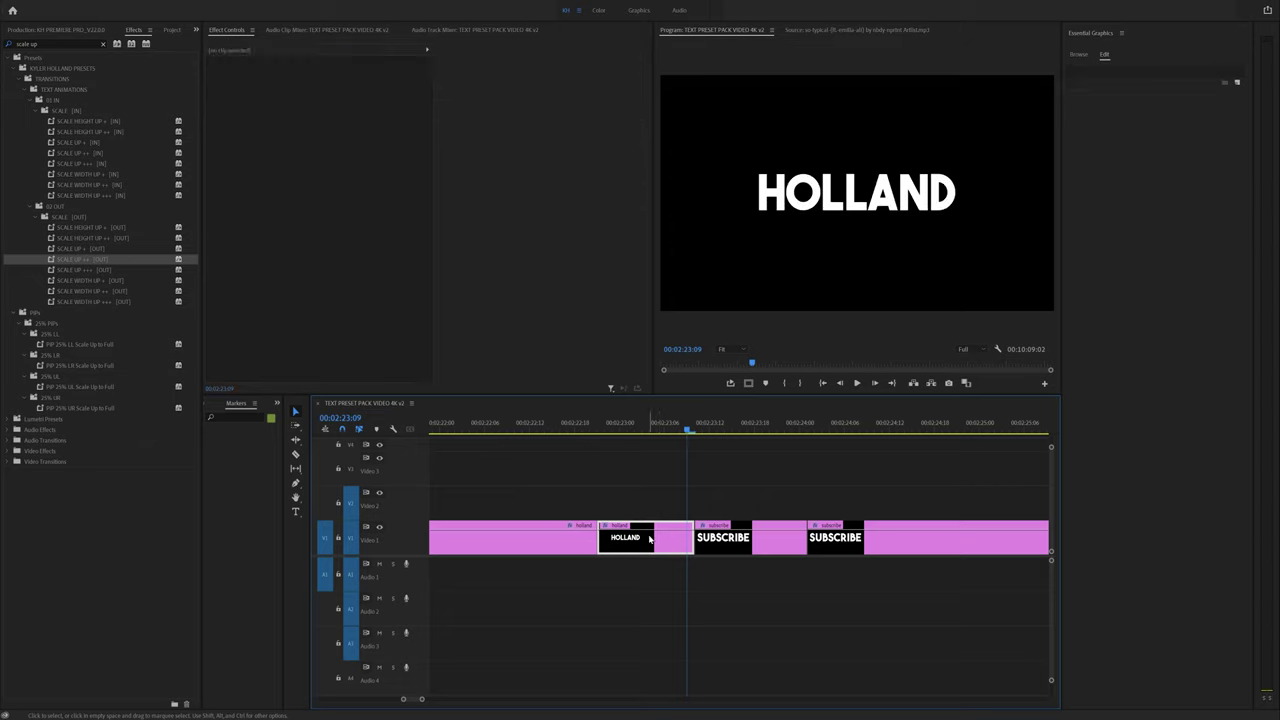
{"action": "left_click", "coordinate": [626, 430]}
{"action": "left_click_drag", "start_coordinate": [626, 430], "coordinate": [643, 431]}
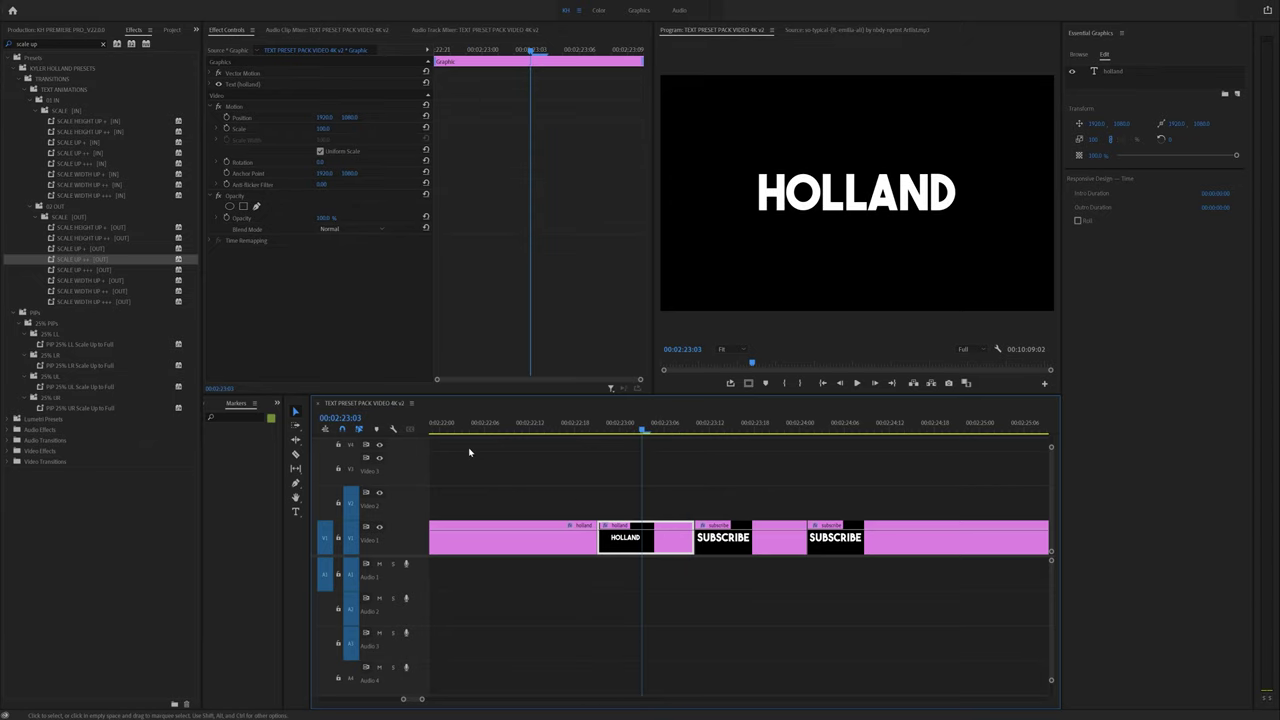
{"action": "left_click_drag", "start_coordinate": [100, 260], "coordinate": [641, 552]}
{"action": "left_click_drag", "start_coordinate": [604, 425], "coordinate": [651, 428]}
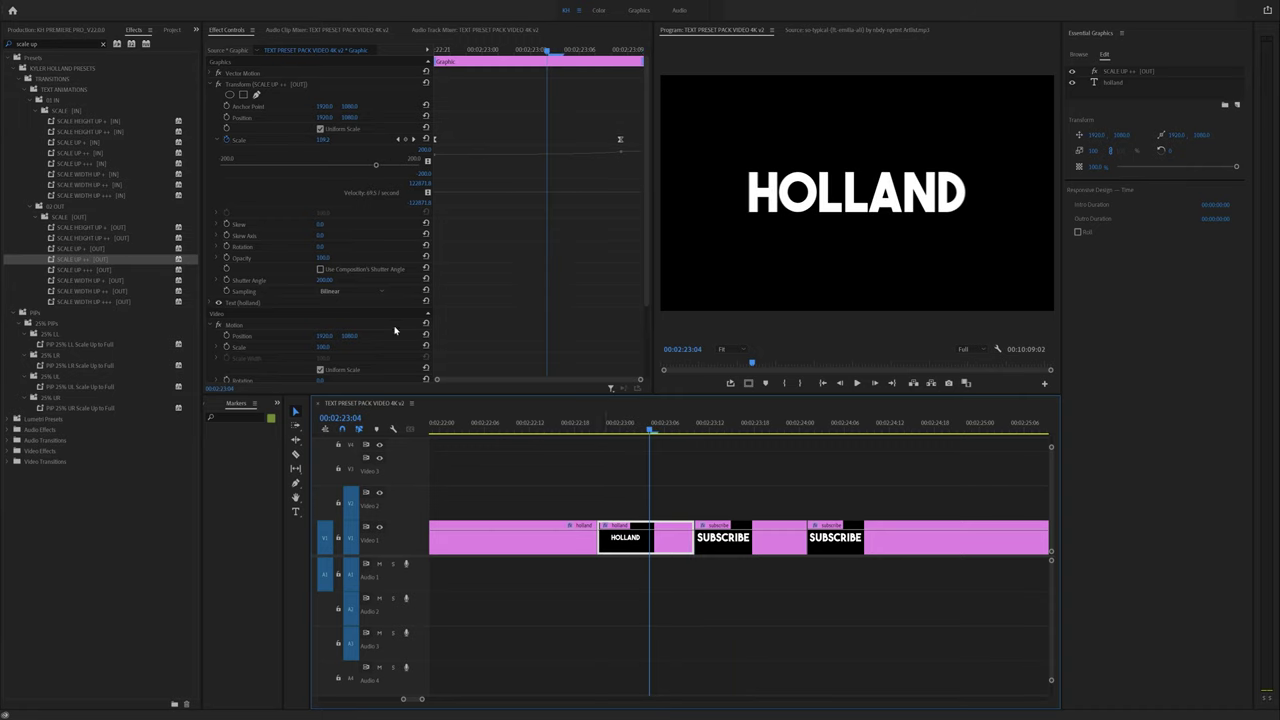
Step: Try the SCALE UP ++ [IN] preset on SUBSCRIBE and preview the cut from HOLLAND
{"action": "left_click", "coordinate": [723, 426]}
{"action": "left_click", "coordinate": [723, 540]}
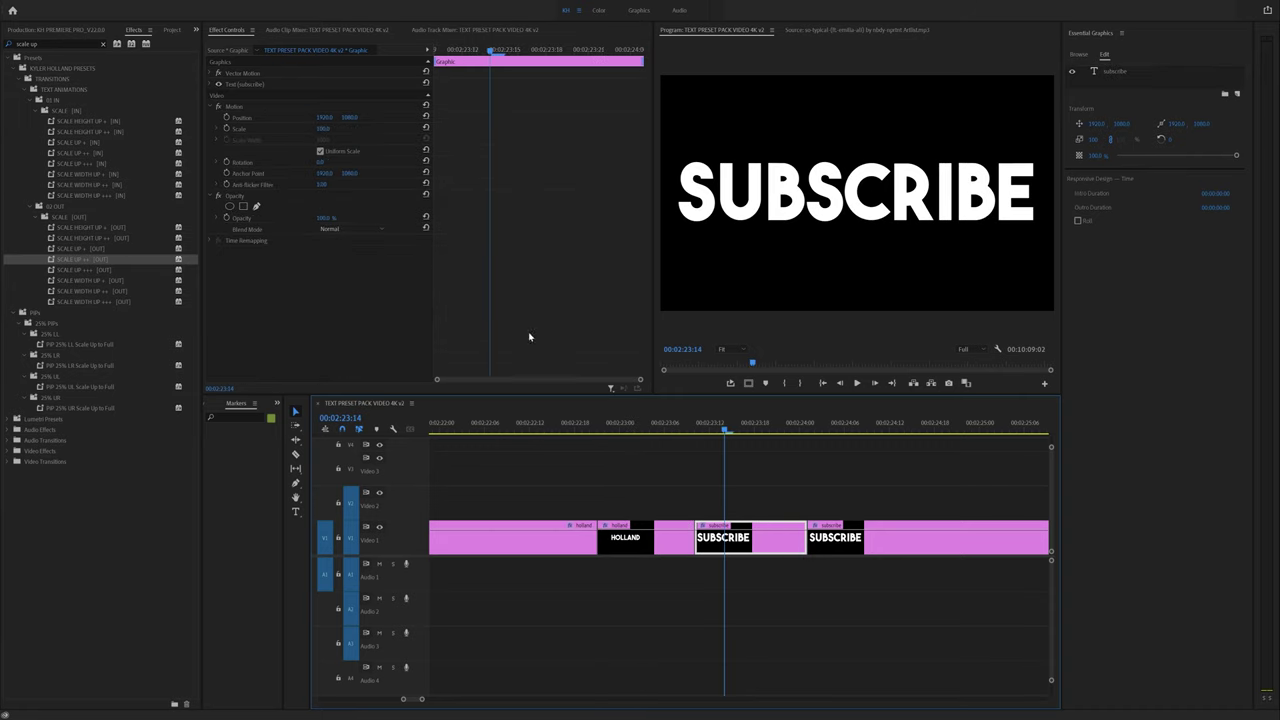
{"action": "left_click", "coordinate": [88, 155]}
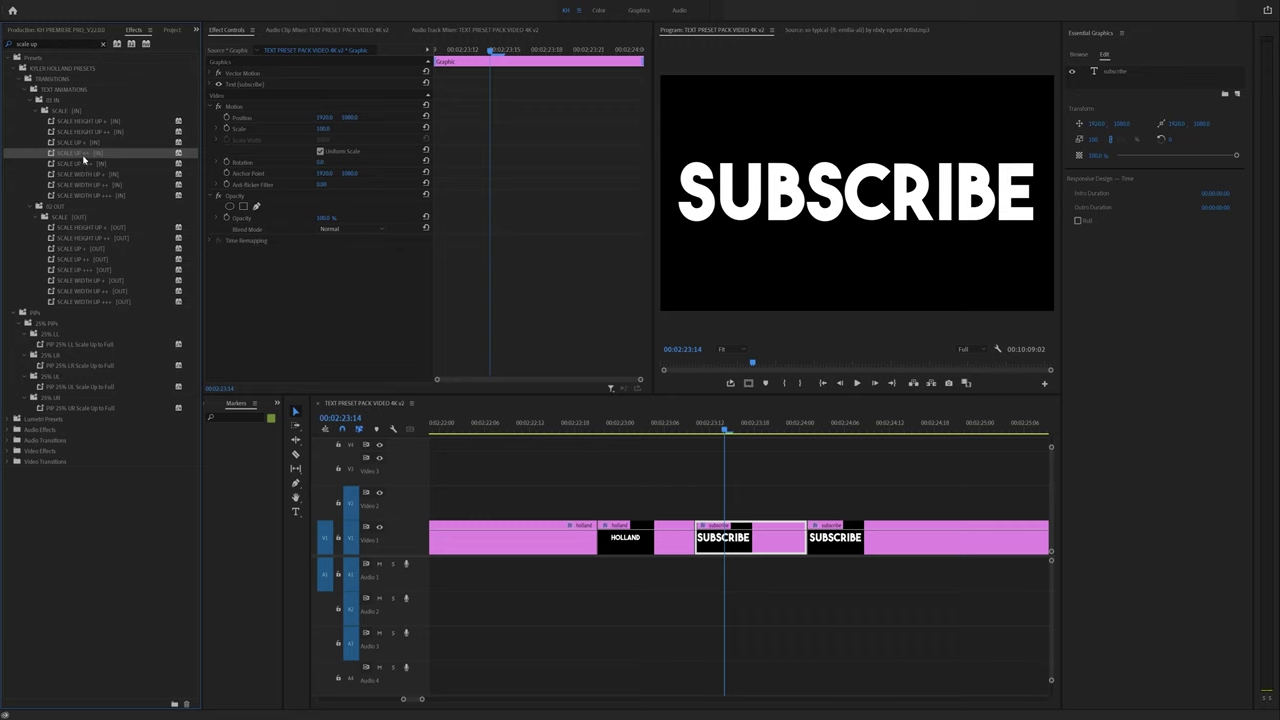
{"action": "left_click_drag", "start_coordinate": [84, 157], "coordinate": [755, 537]}
{"action": "left_click", "coordinate": [658, 418]}
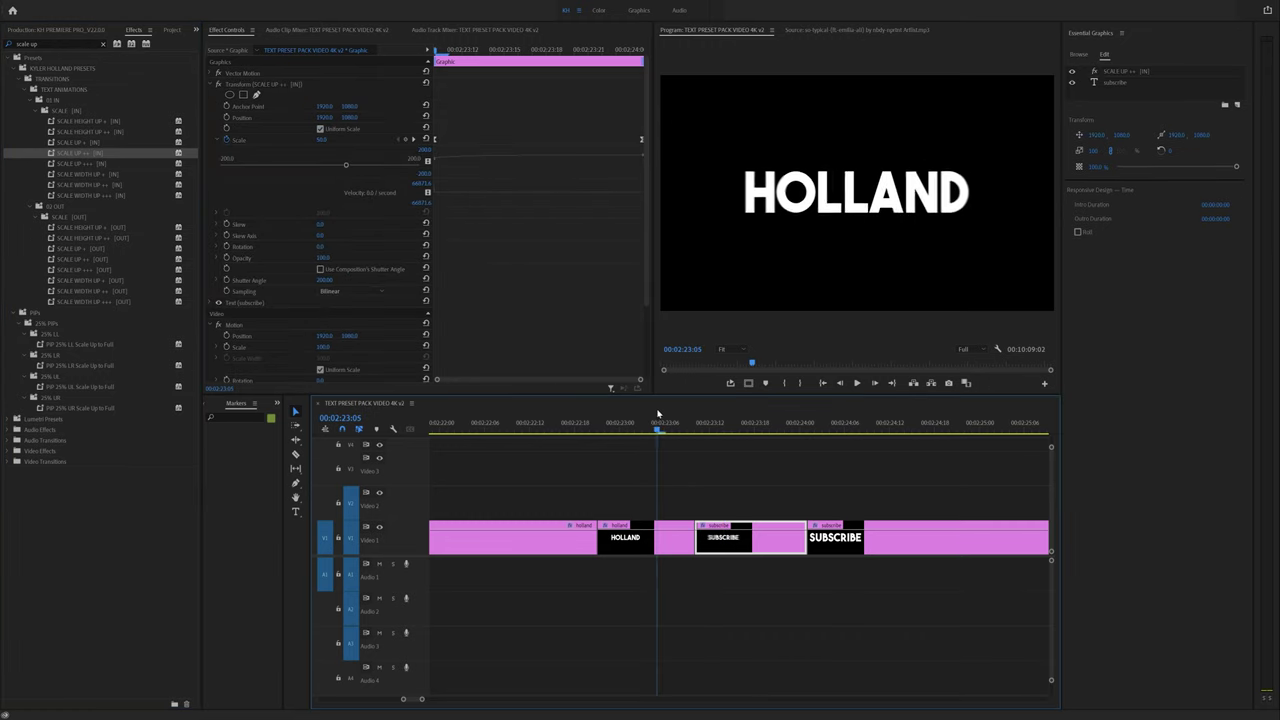
{"action": "left_click_drag", "start_coordinate": [658, 414], "coordinate": [698, 420]}
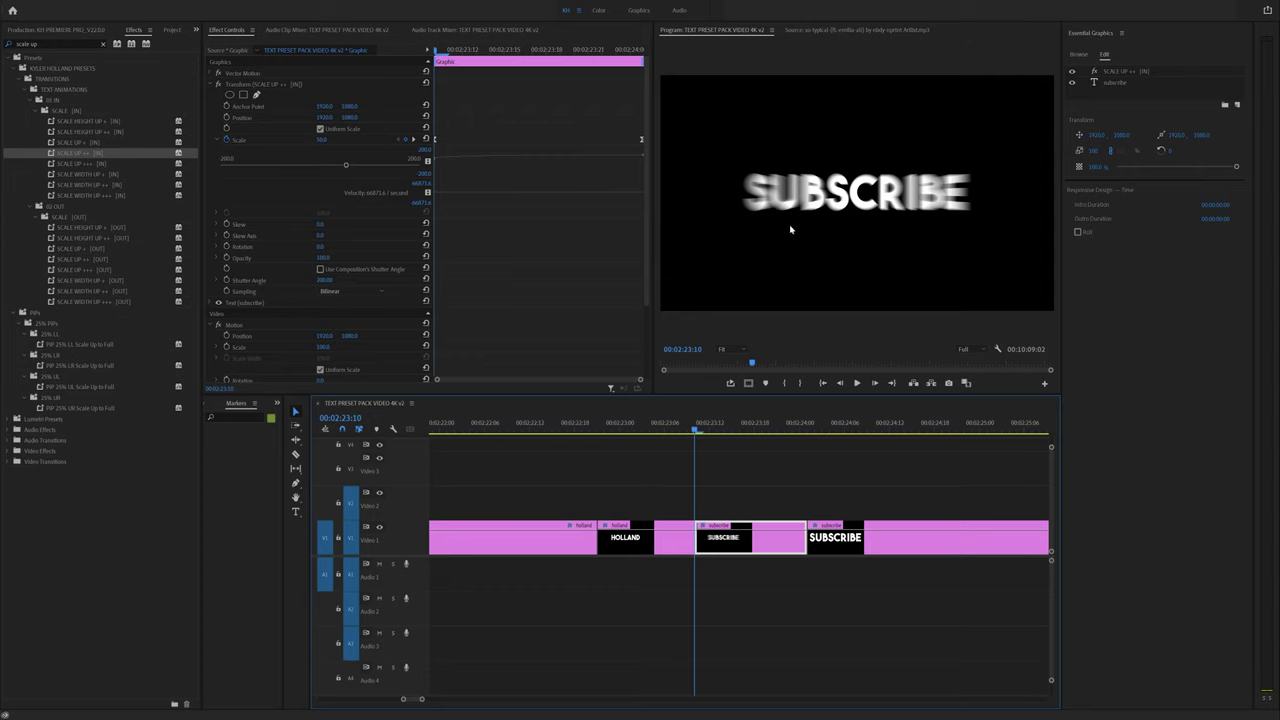
{"action": "left_click", "coordinate": [643, 424]}
{"action": "key", "text": "space"}
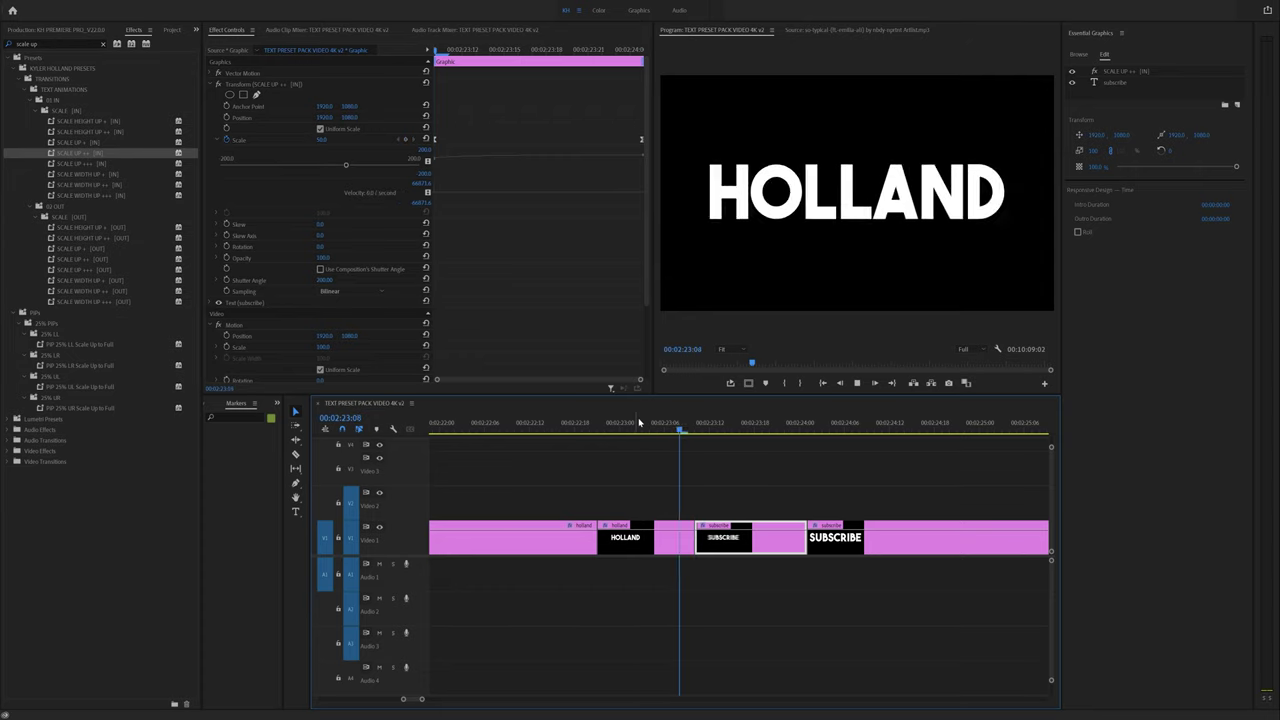
{"action": "left_click", "coordinate": [623, 424]}
{"action": "left_click", "coordinate": [577, 427]}
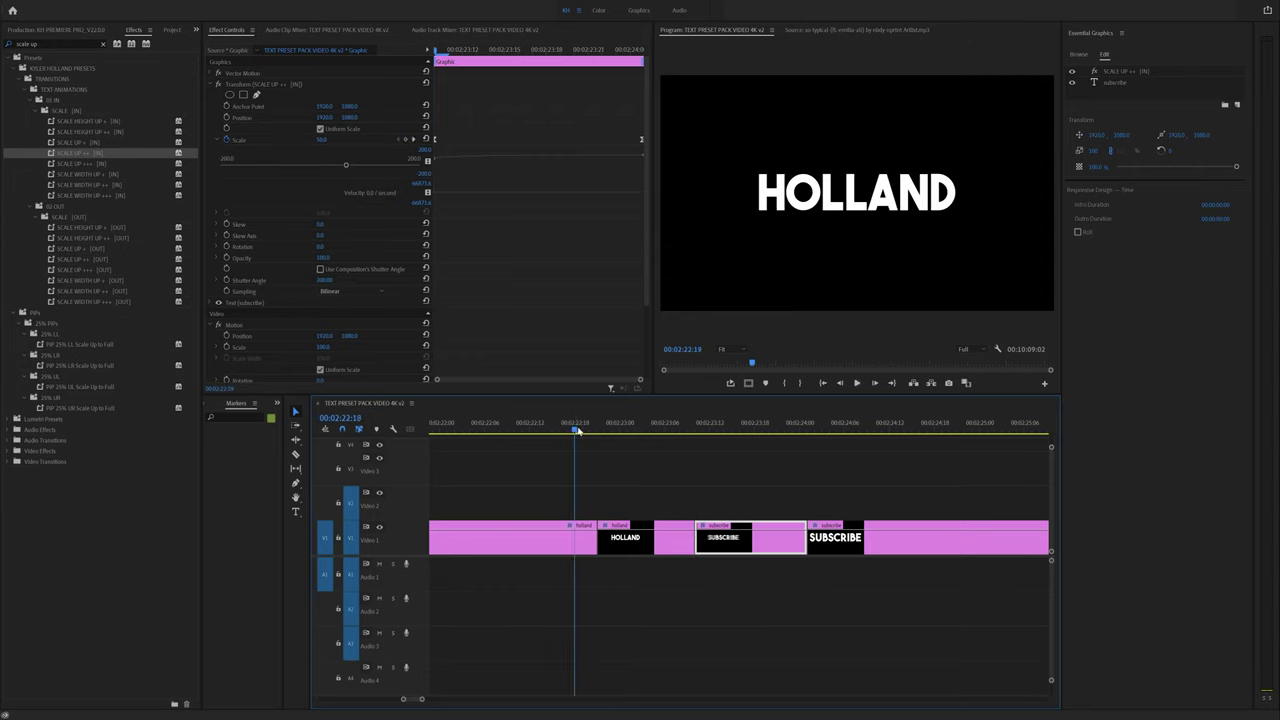
{"action": "key", "text": "space"}
Step: Undo it, apply SCALE UP + [IN] instead, and play the HOLLAND-to-SUBSCRIBE cut
{"action": "key", "text": "ctrl+z"}
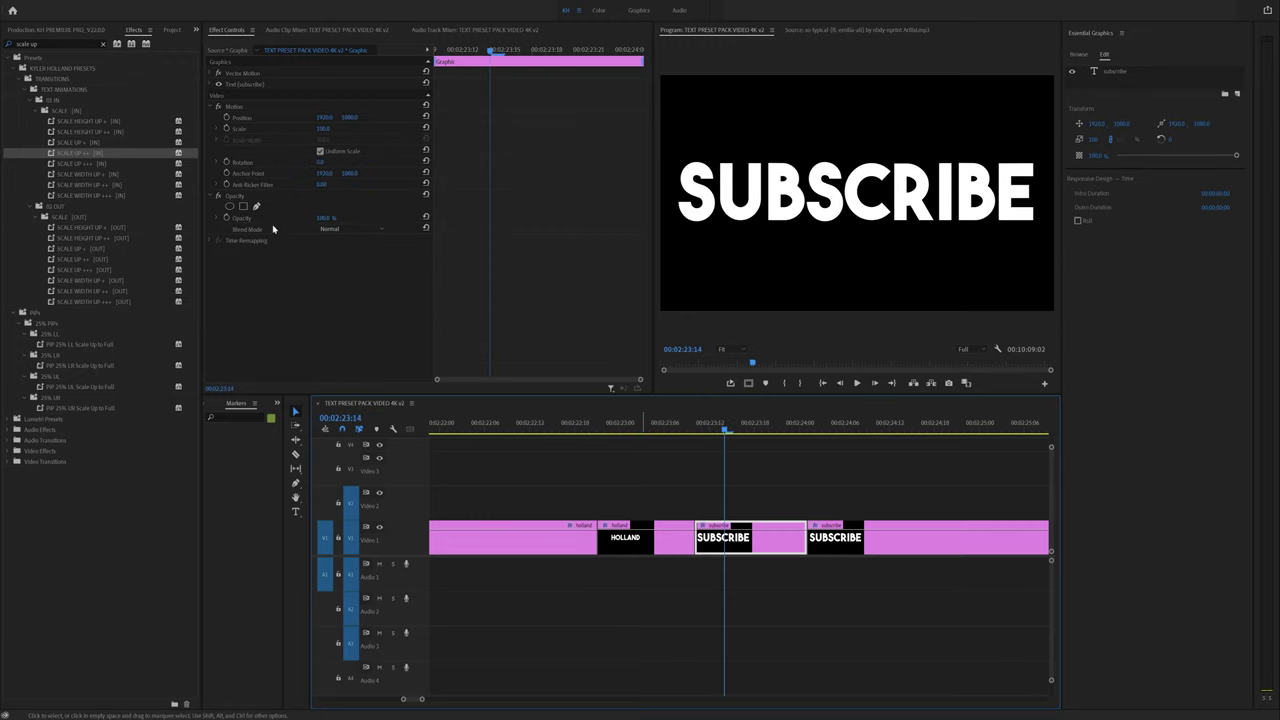
{"action": "left_click", "coordinate": [88, 143]}
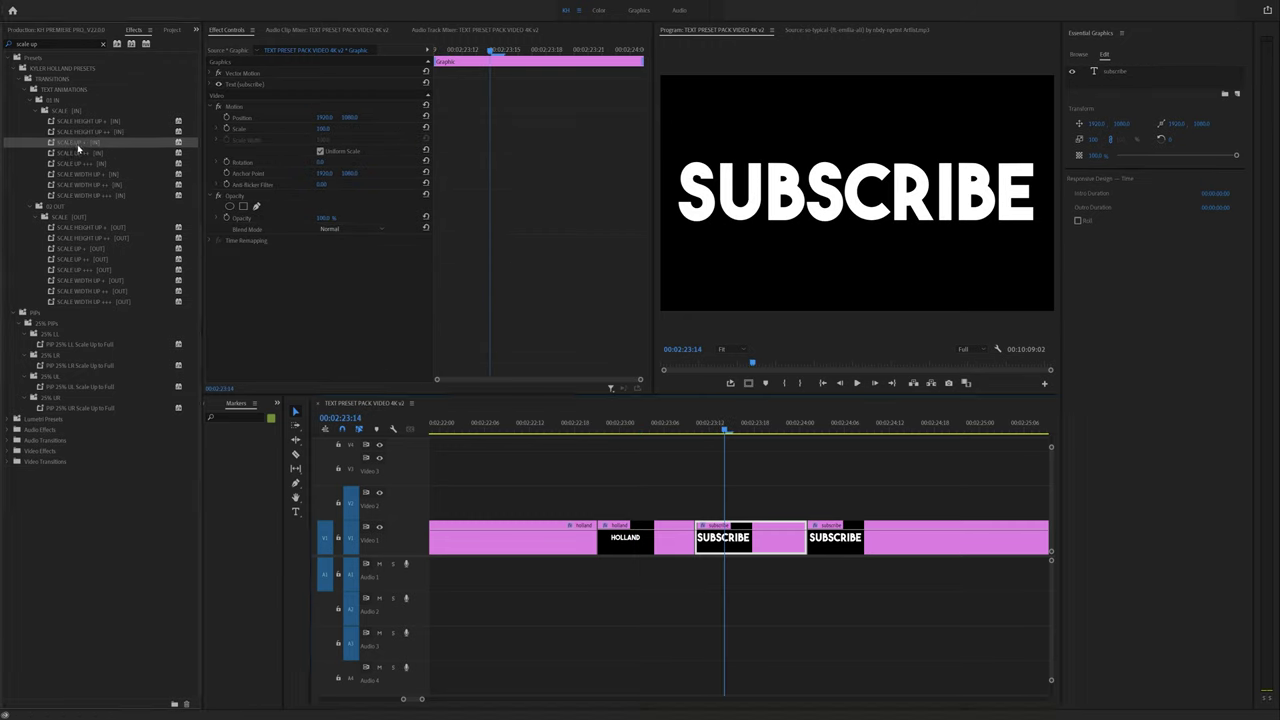
{"action": "left_click_drag", "start_coordinate": [538, 330], "coordinate": [745, 538]}
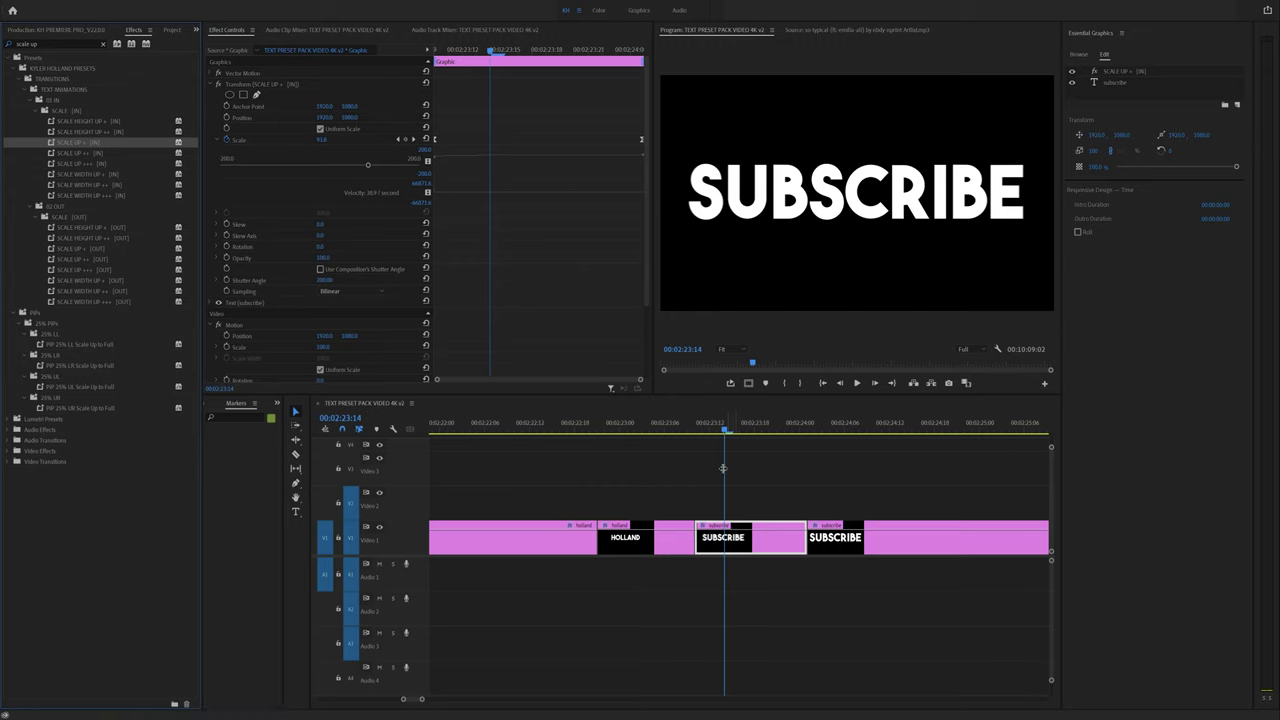
{"action": "left_click", "coordinate": [717, 425]}
{"action": "left_click_drag", "start_coordinate": [717, 425], "coordinate": [517, 427]}
{"action": "key", "text": "minus"}
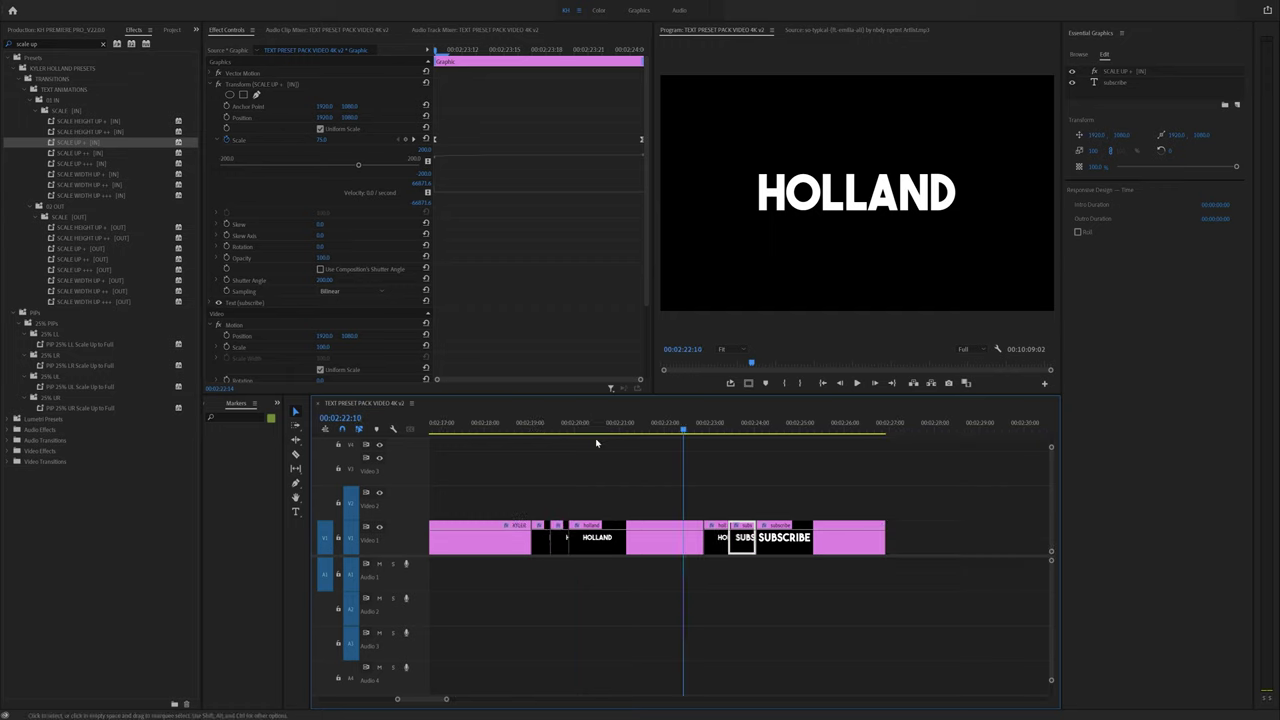
{"action": "key", "text": "space"}
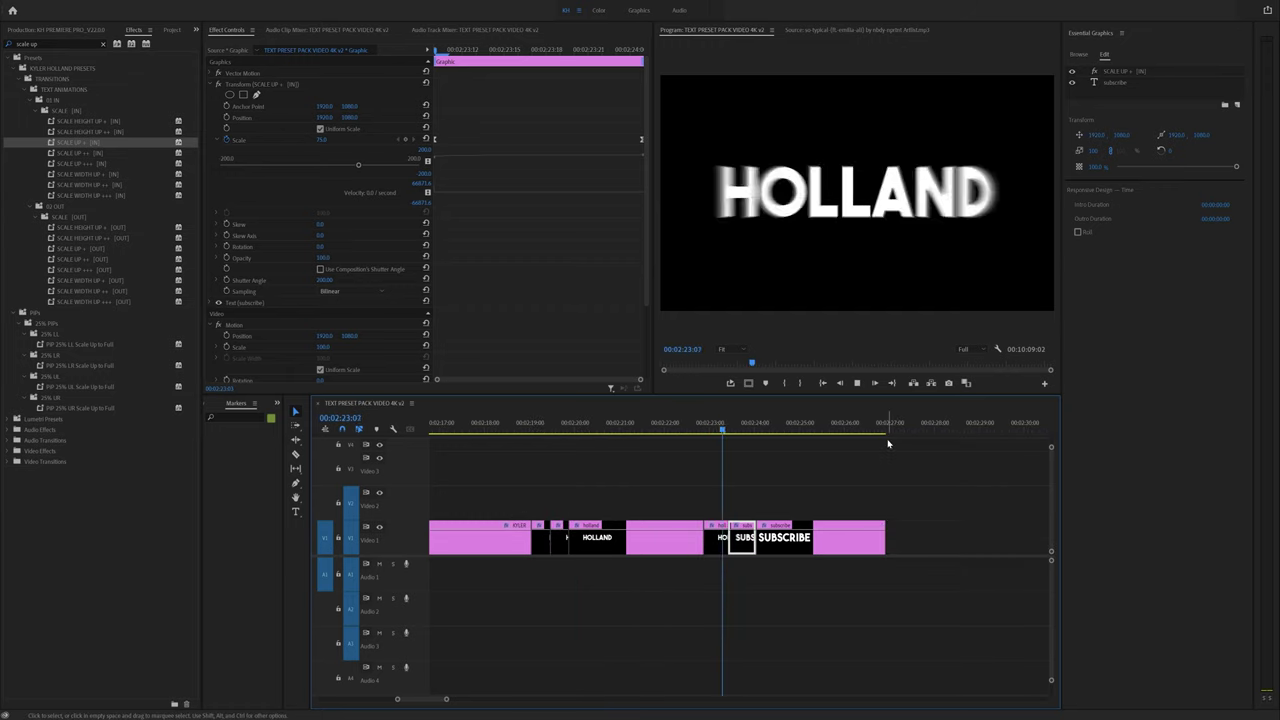
{"action": "key", "text": "space"}
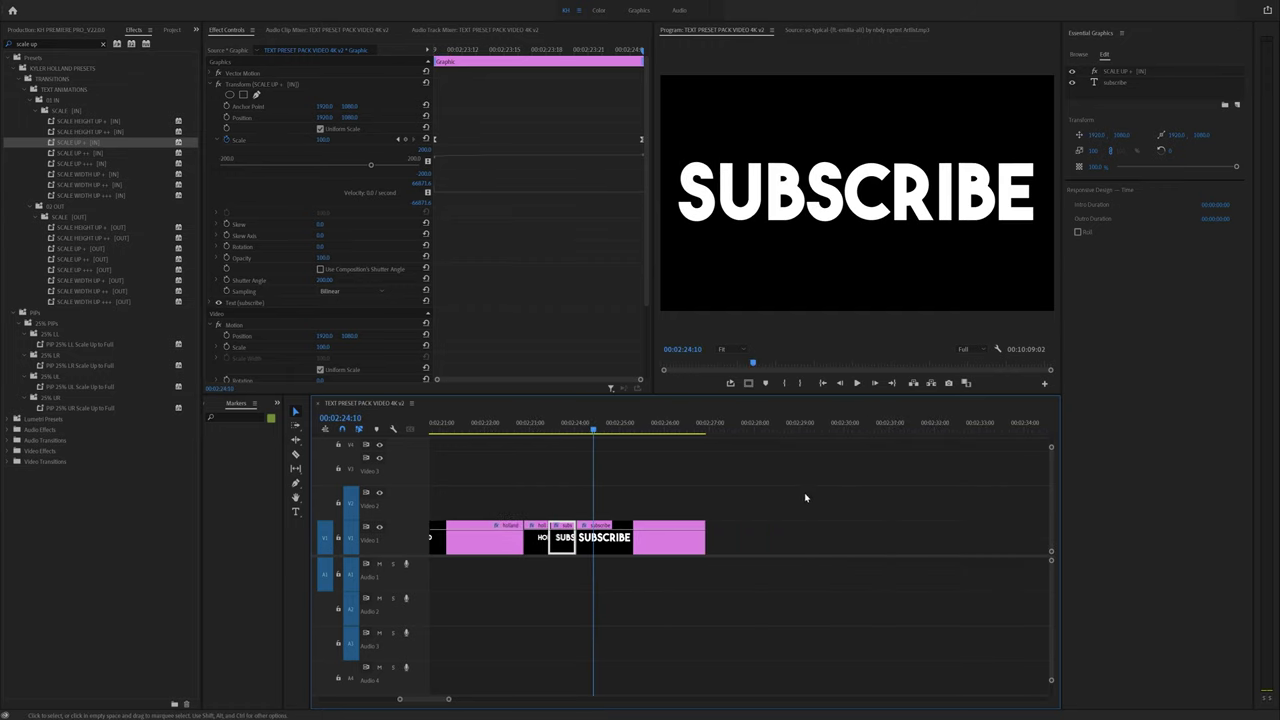
{"action": "left_click", "coordinate": [730, 537]}
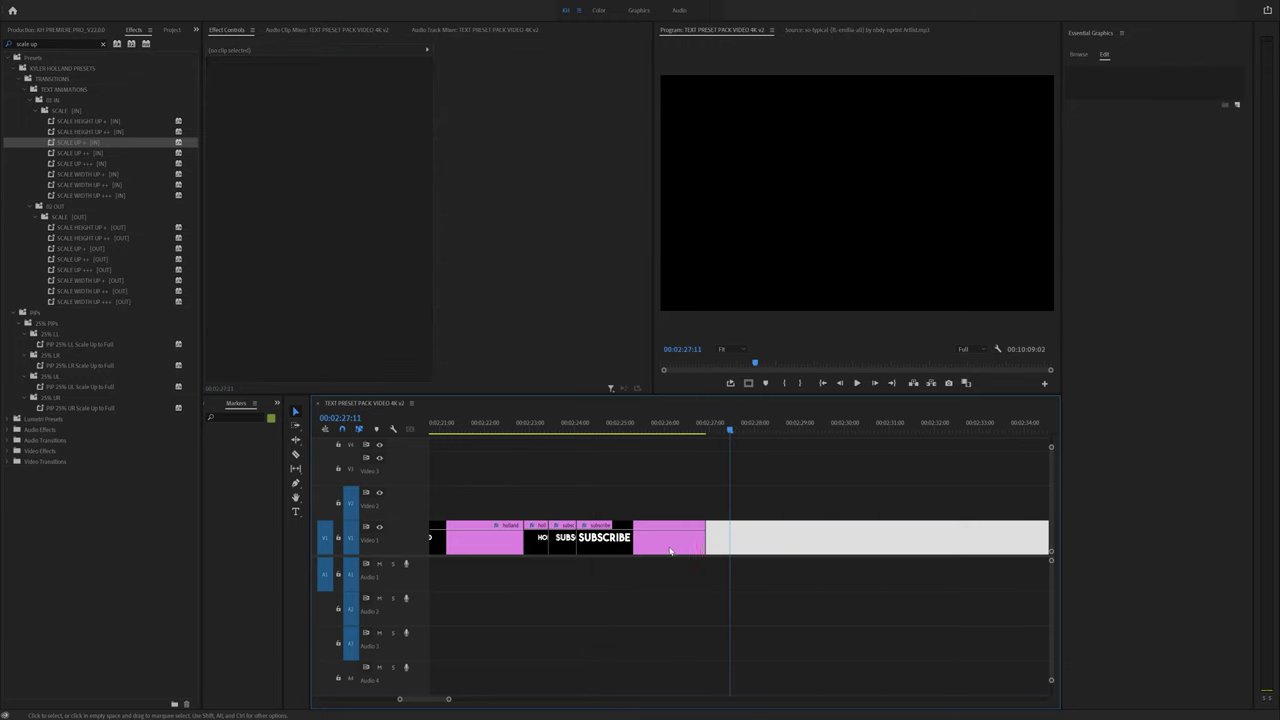
Step: Paste a copy of the SUBSCRIBE clip, retype it as TEXT and shrink its font size
{"action": "key", "text": "ctrl+v"}
{"action": "left_click_drag", "start_coordinate": [780, 540], "coordinate": [770, 540]}
{"action": "left_click", "coordinate": [862, 222]}
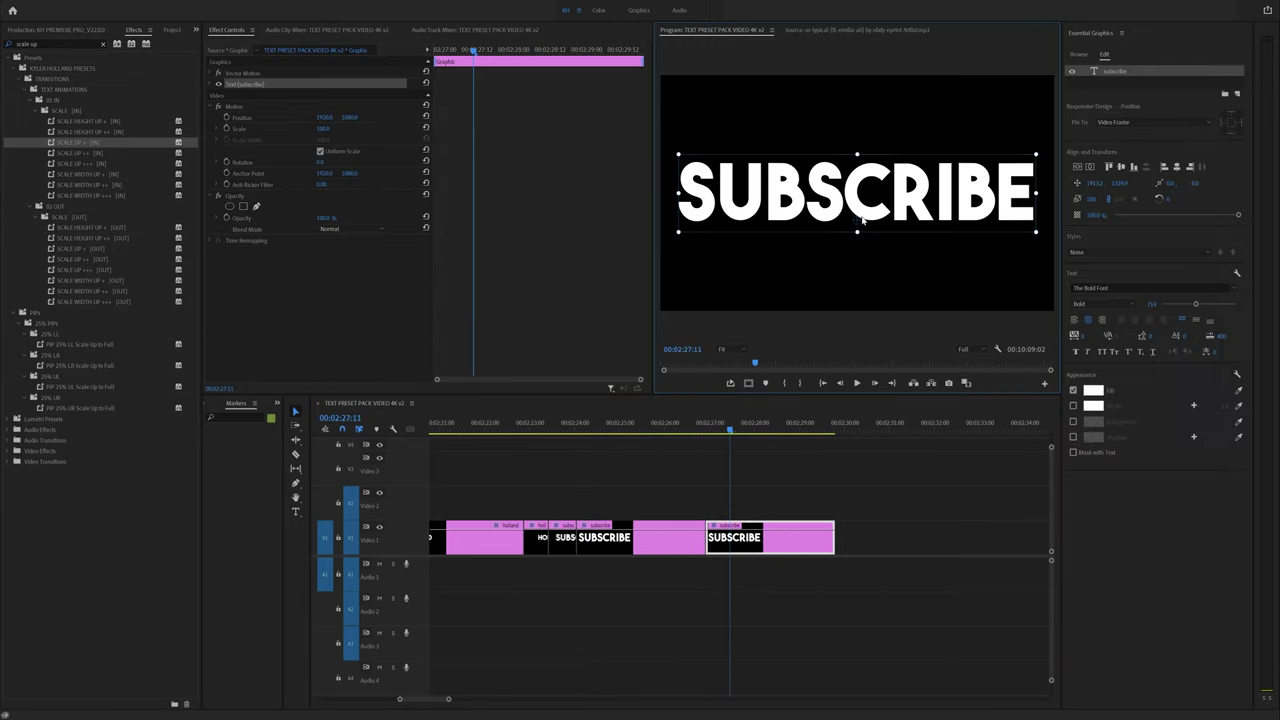
{"action": "double_click", "coordinate": [862, 222]}
{"action": "type", "text": "TEXT"}
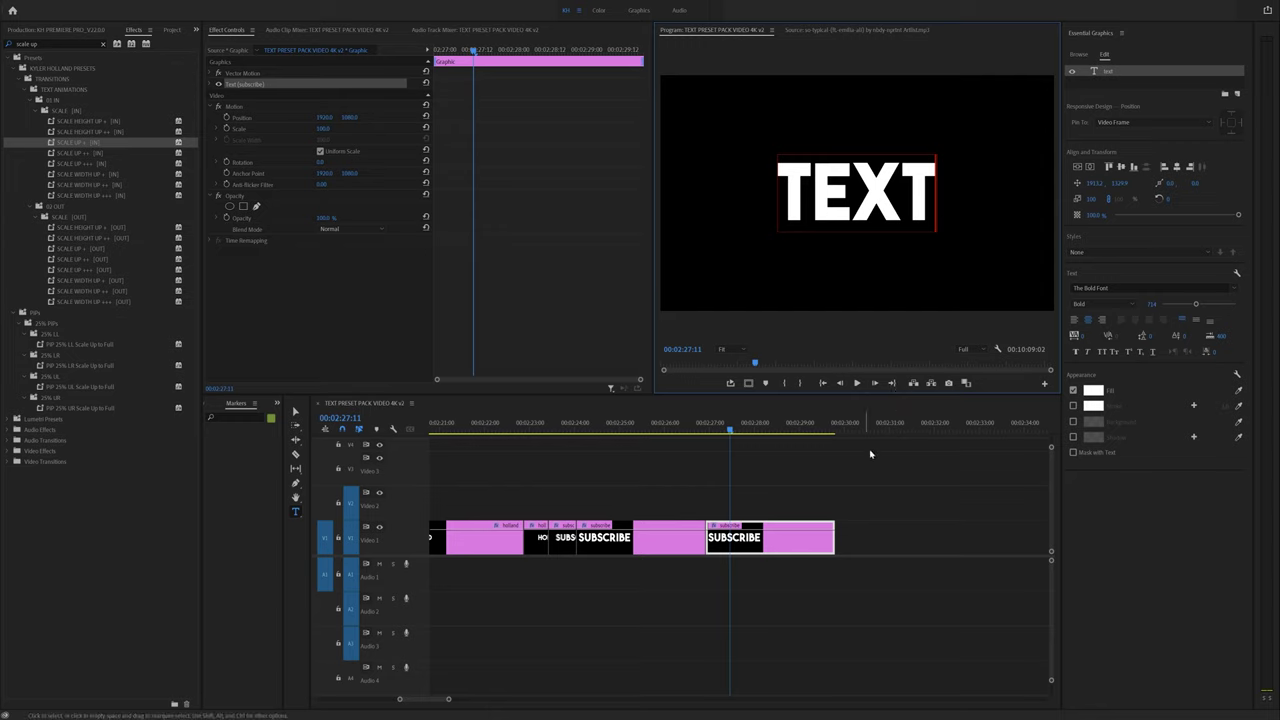
{"action": "key", "text": "ctrl+a"}
{"action": "left_click_drag", "start_coordinate": [1195, 303], "coordinate": [1186, 303]}
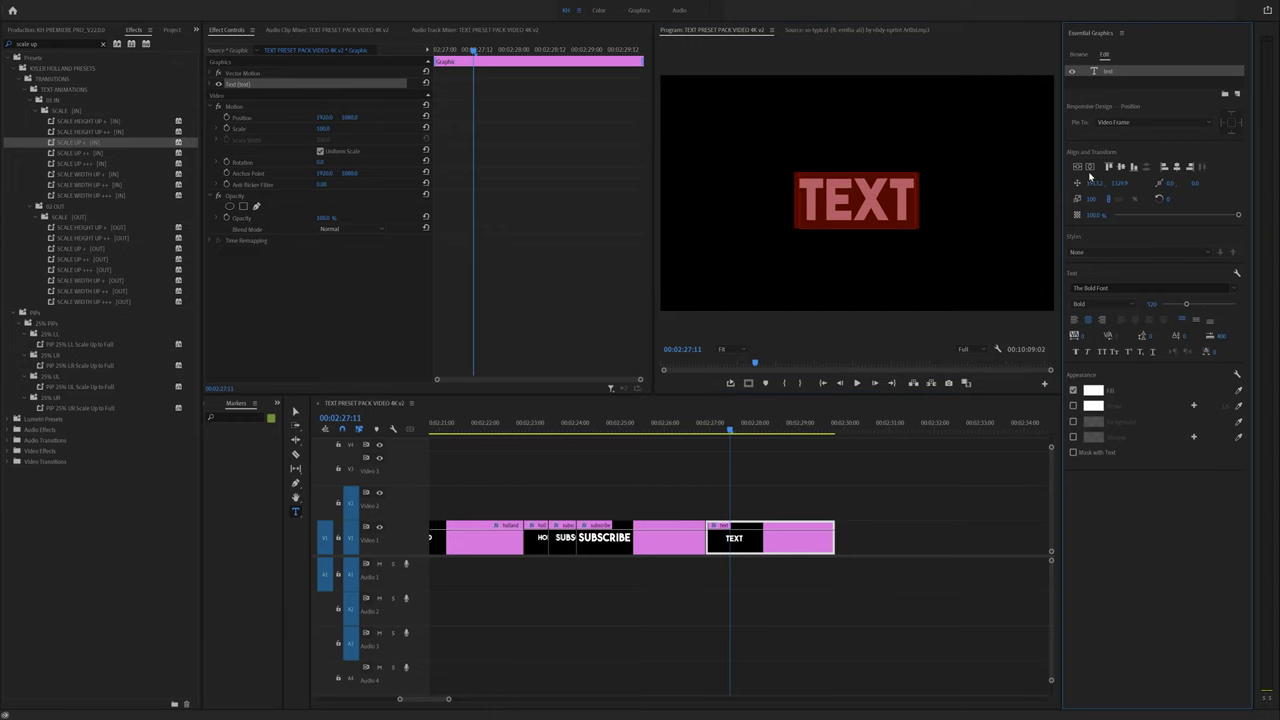
Step: Razor-cut the SUBSCRIBE and TEXT clips into short pieces and select the TEXT piece
{"action": "left_click", "coordinate": [690, 549]}
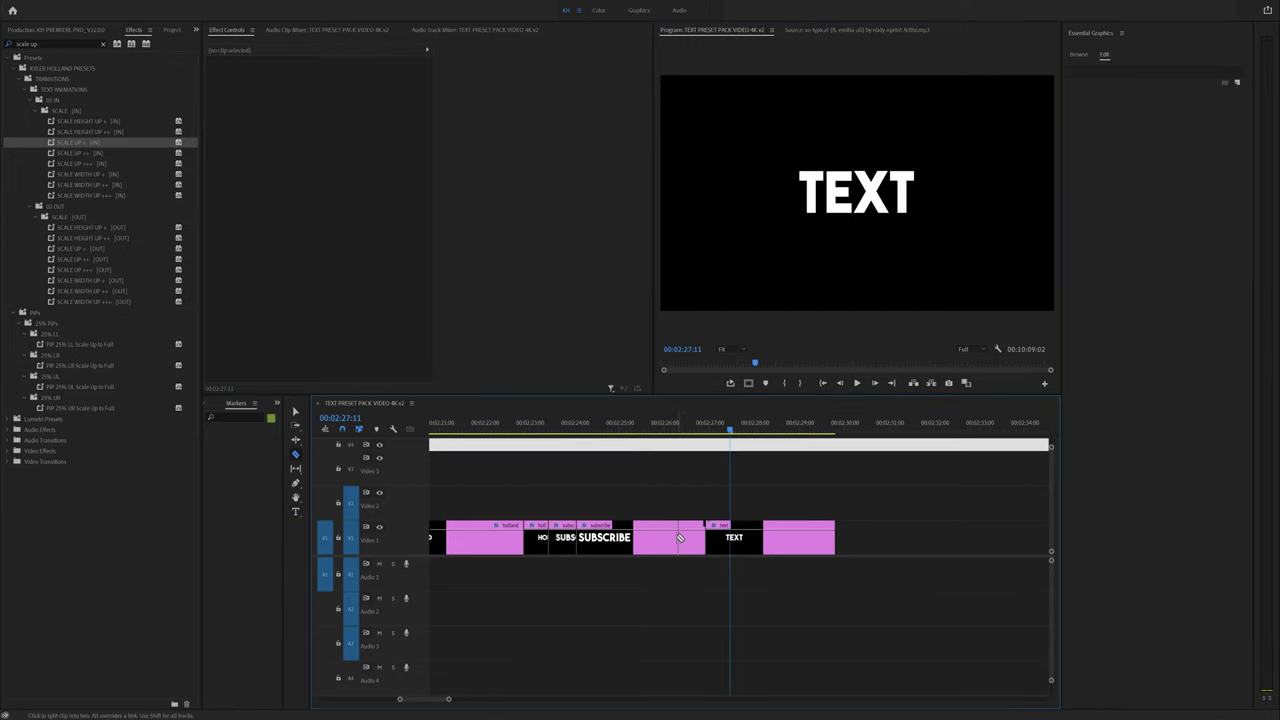
{"action": "left_click", "coordinate": [674, 540]}
{"action": "left_click", "coordinate": [740, 540]}
{"action": "key", "text": "v"}
{"action": "left_click", "coordinate": [690, 538]}
{"action": "key", "text": "="}
{"action": "key", "text": "j"}
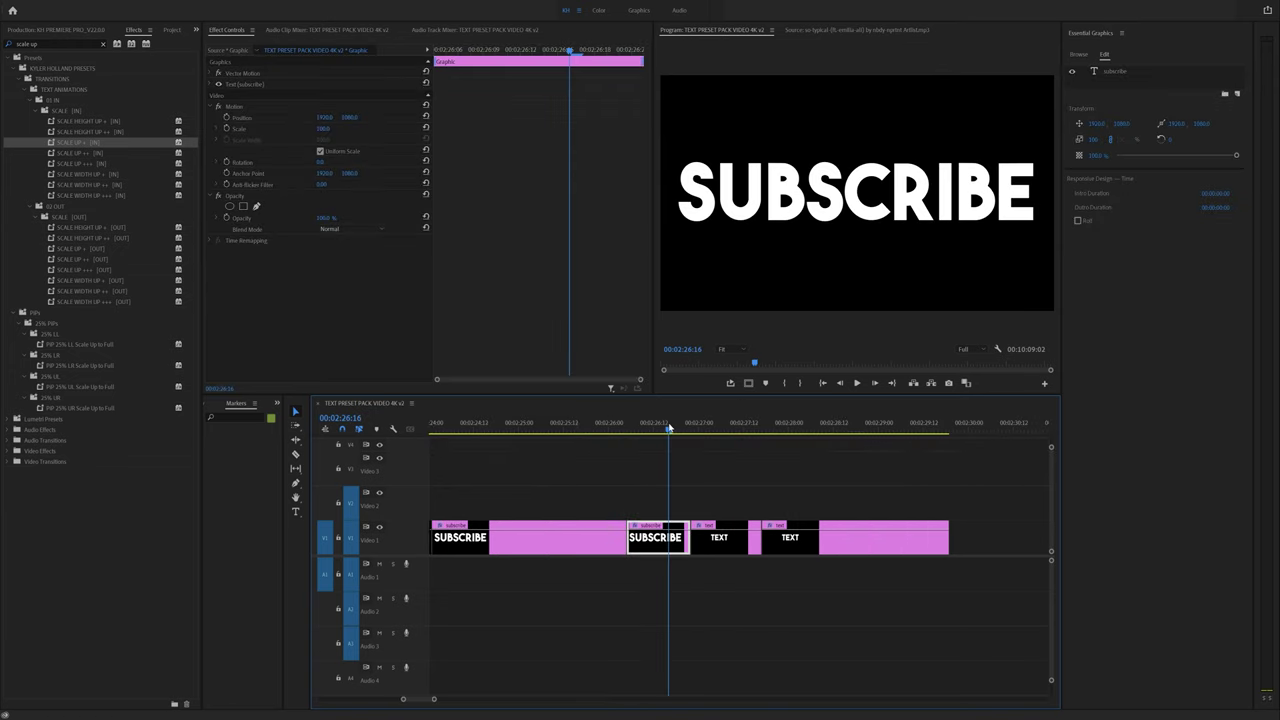
{"action": "left_click", "coordinate": [655, 427]}
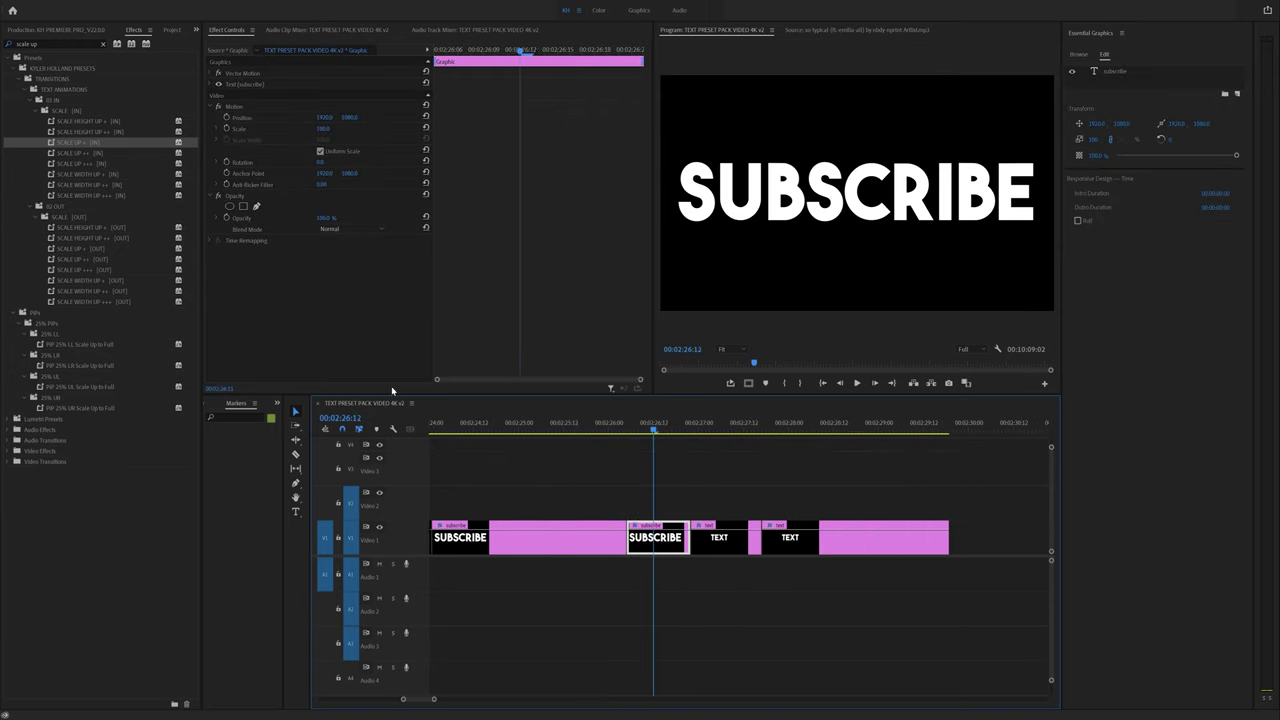
{"action": "left_click", "coordinate": [720, 427]}
{"action": "left_click", "coordinate": [725, 540]}
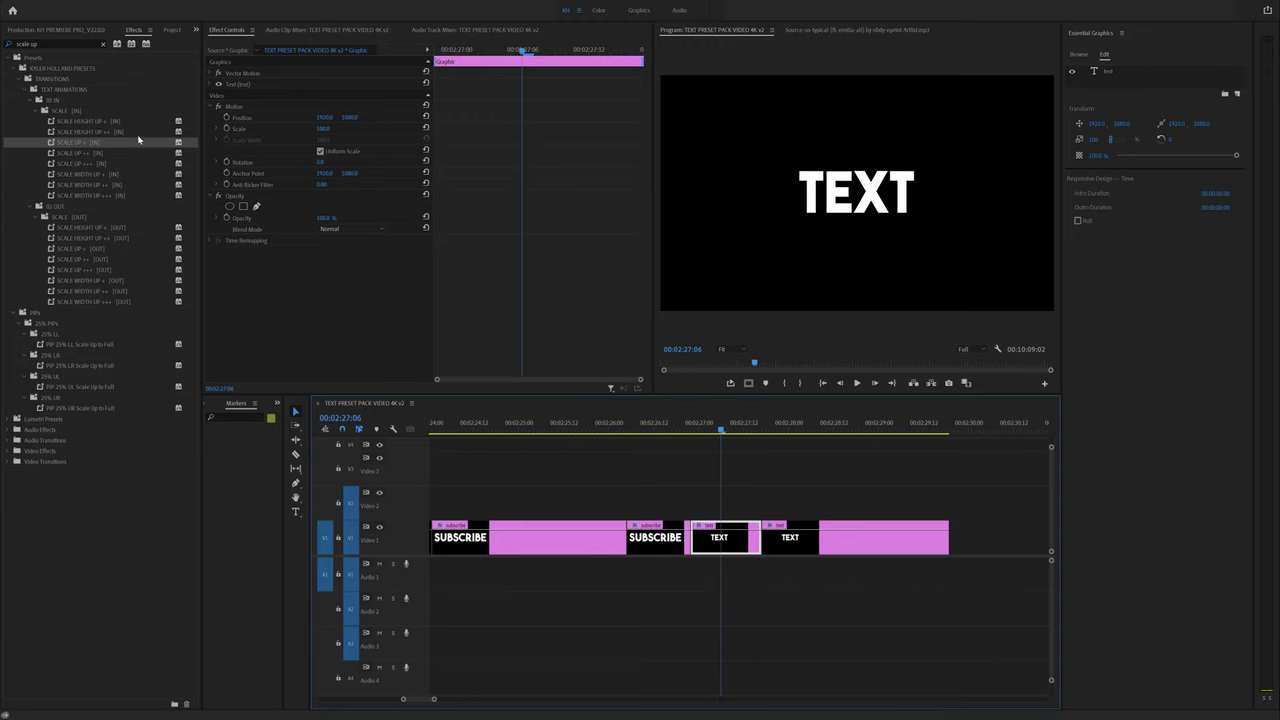
Step: Clear the Effects search and open Presets > KYLER HOLLAND PRESETS > TRANSITIONS
{"action": "left_click", "coordinate": [103, 44]}
{"action": "left_click", "coordinate": [11, 57]}
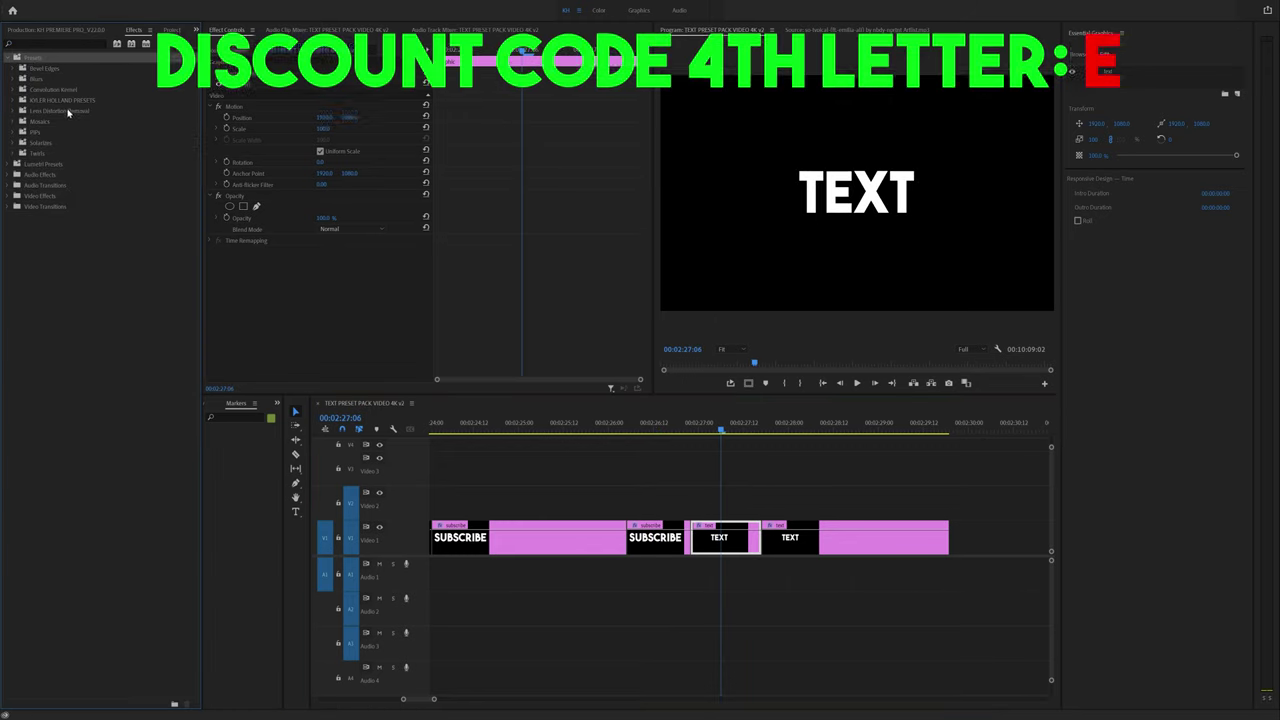
{"action": "double_click", "coordinate": [60, 100]}
{"action": "double_click", "coordinate": [66, 121]}
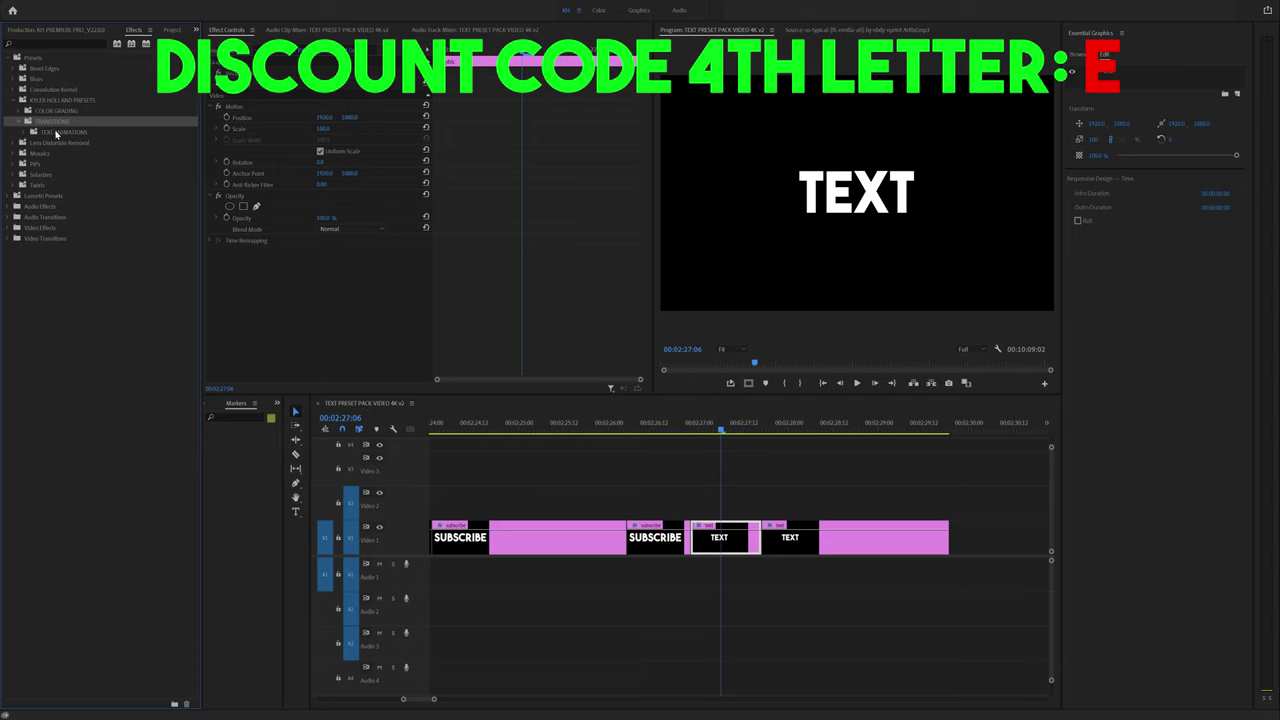
Step: Apply VR SPIN RIGHT + [OUT] from TEXT ANIMATIONS to the SUBSCRIBE piece
{"action": "left_click", "coordinate": [46, 134]}
{"action": "left_click", "coordinate": [27, 133]}
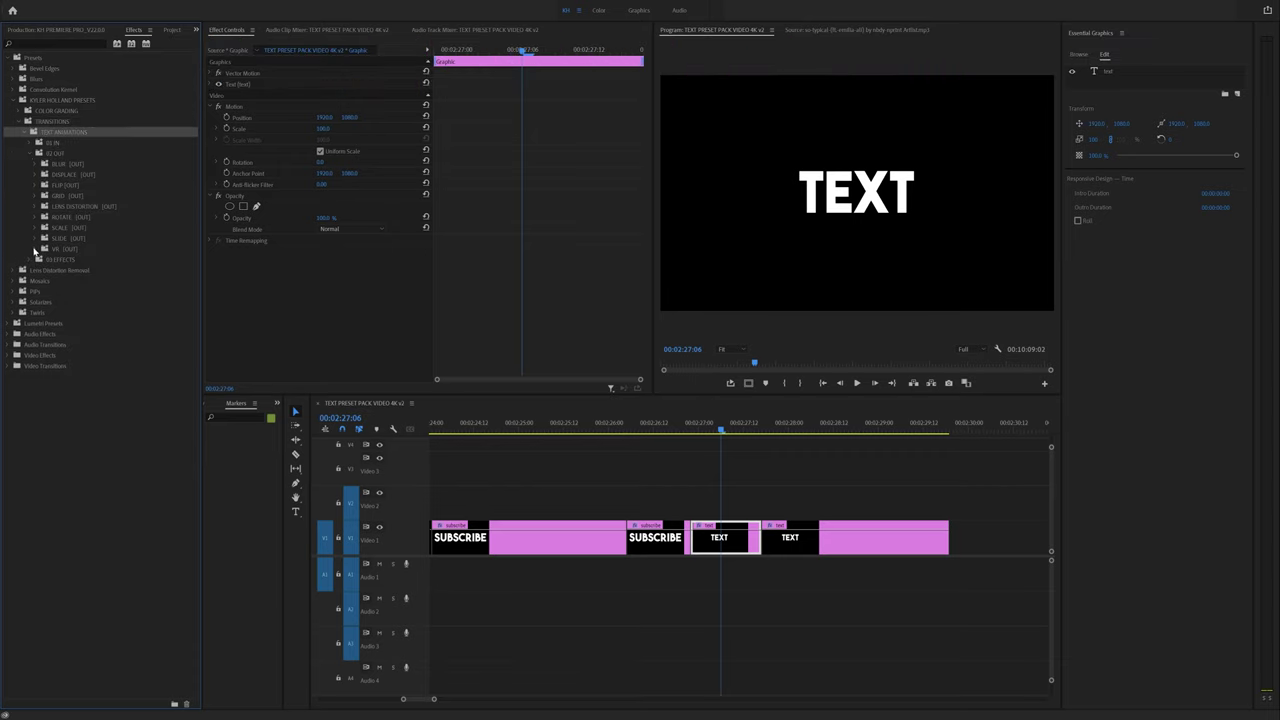
{"action": "left_click", "coordinate": [35, 250]}
{"action": "left_click", "coordinate": [98, 333]}
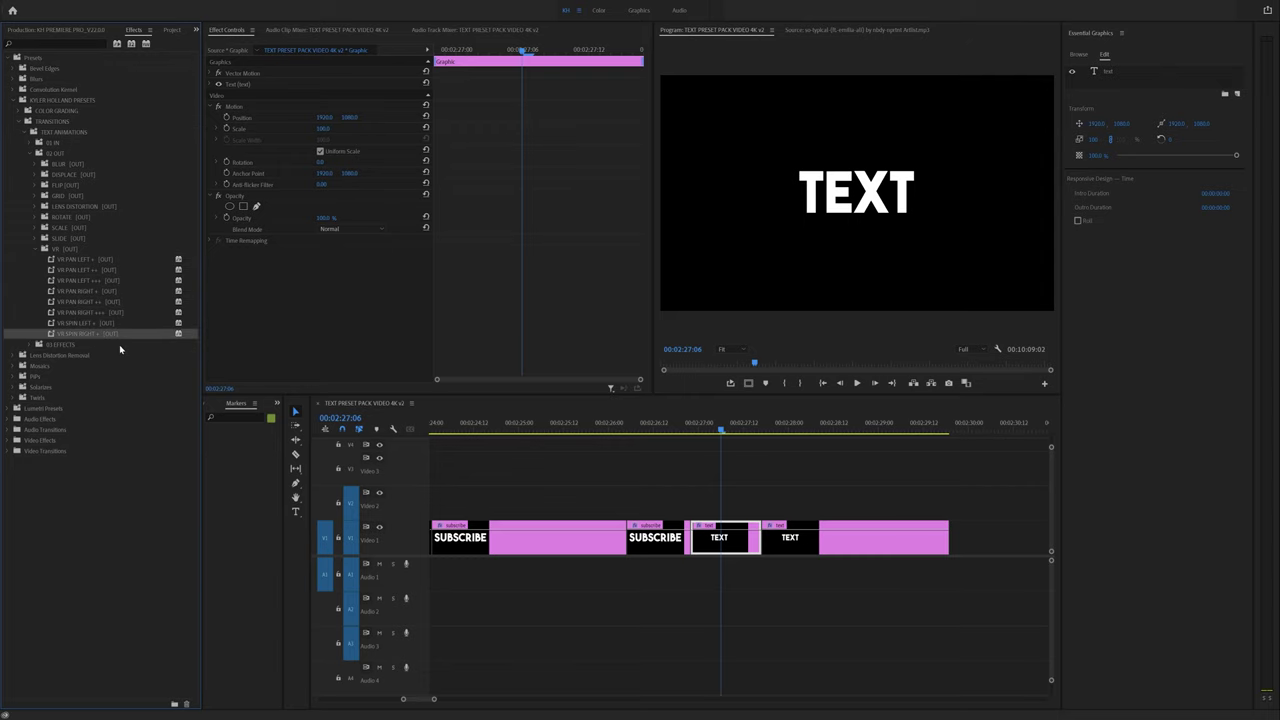
{"action": "left_click_drag", "start_coordinate": [92, 340], "coordinate": [658, 543]}
Step: Apply VR SPIN RIGHT + [IN] to the TEXT clip and preview the spin transition
{"action": "left_click", "coordinate": [29, 143]}
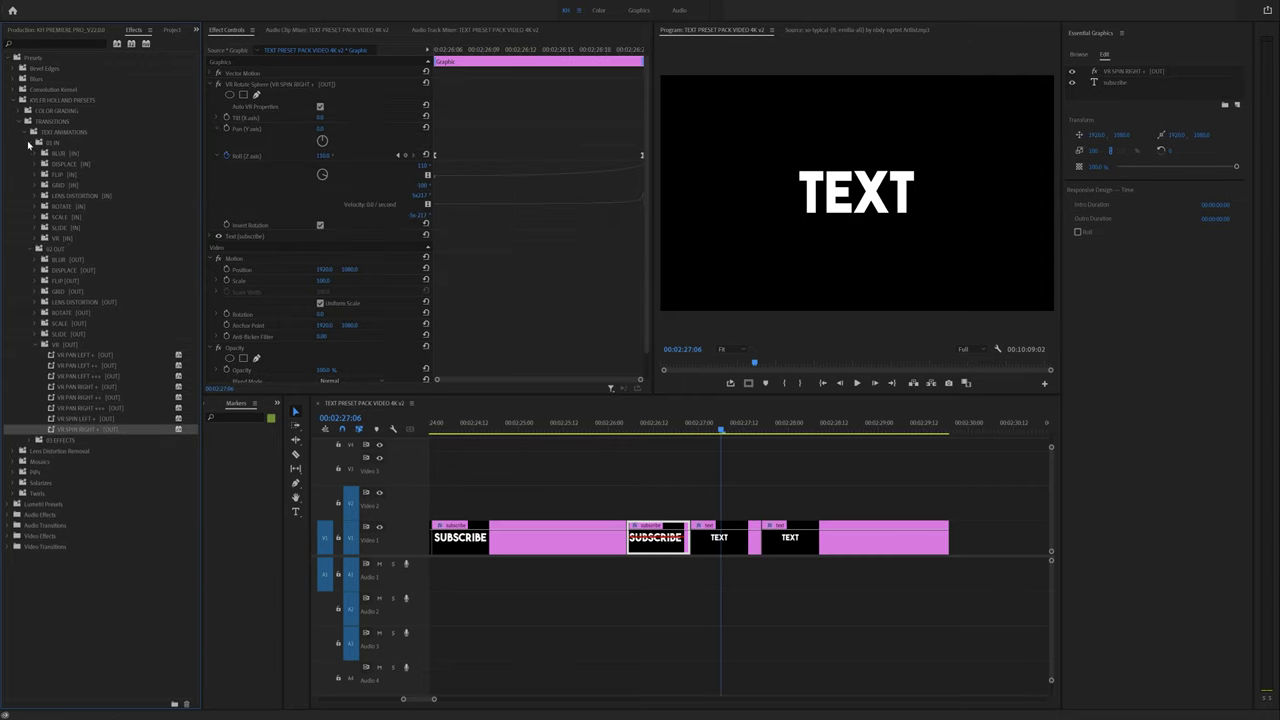
{"action": "left_click", "coordinate": [37, 239]}
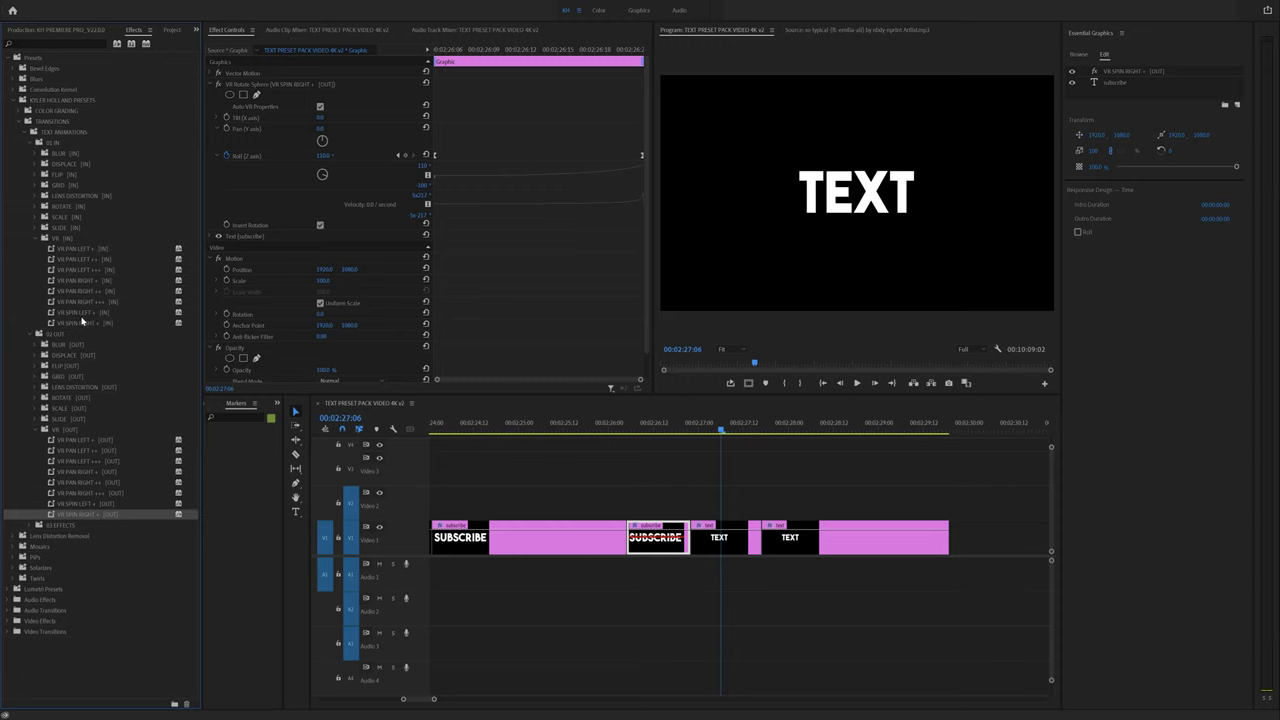
{"action": "left_click_drag", "start_coordinate": [84, 320], "coordinate": [730, 540]}
{"action": "left_click", "coordinate": [560, 424]}
{"action": "key", "text": "space"}
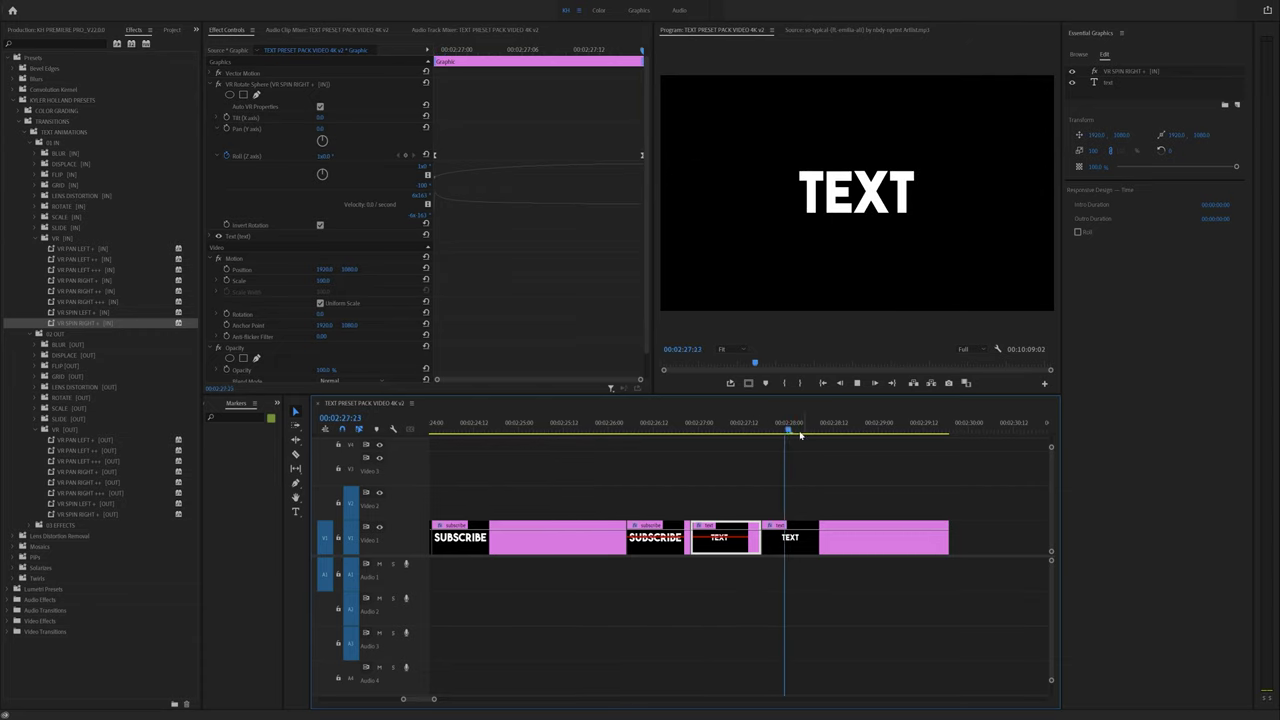
{"action": "key", "text": "space"}
{"action": "mouse_move", "coordinate": [612, 424]}
{"action": "left_mouse_down"}
{"action": "mouse_move", "coordinate": [666, 424]}
{"action": "mouse_move", "coordinate": [552, 424]}
{"action": "mouse_move", "coordinate": [616, 424]}
{"action": "left_mouse_up"}
{"action": "left_click", "coordinate": [35, 239]}
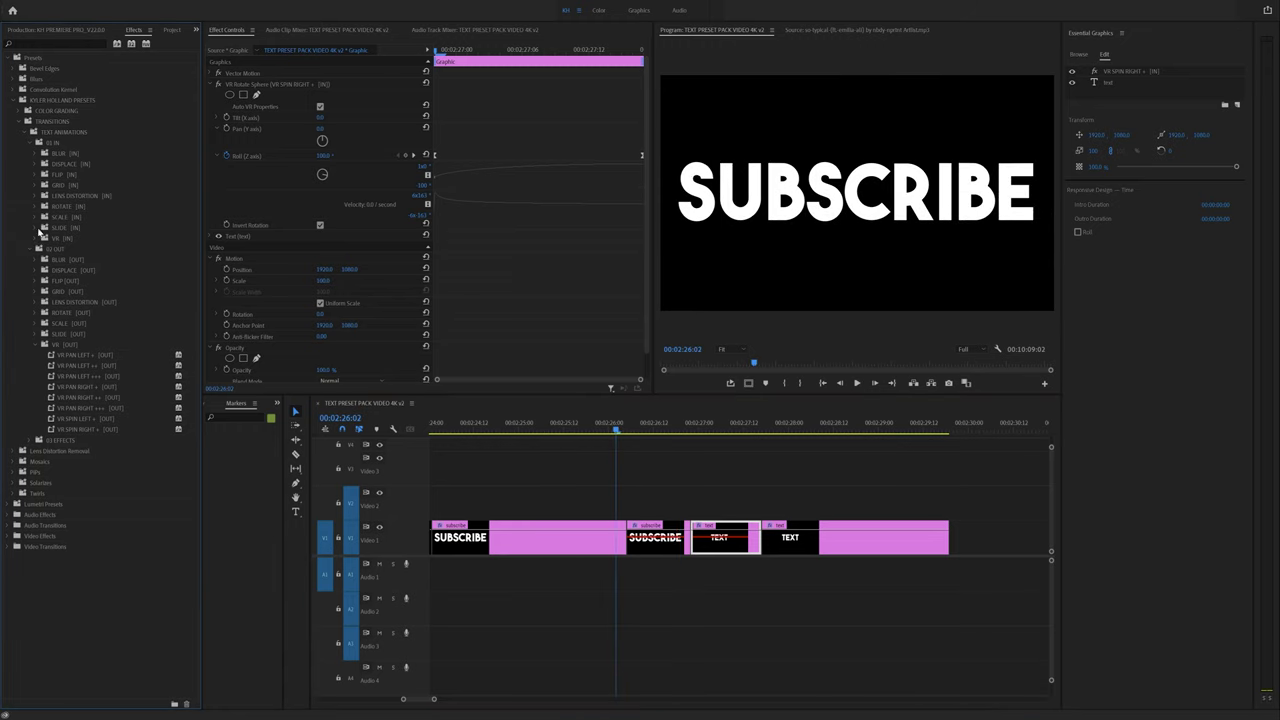
Step: Browse the GRID, FLIP, DISPLACE, SLIDE and CORNER SLIDE in-preset folders
{"action": "left_click", "coordinate": [37, 343]}
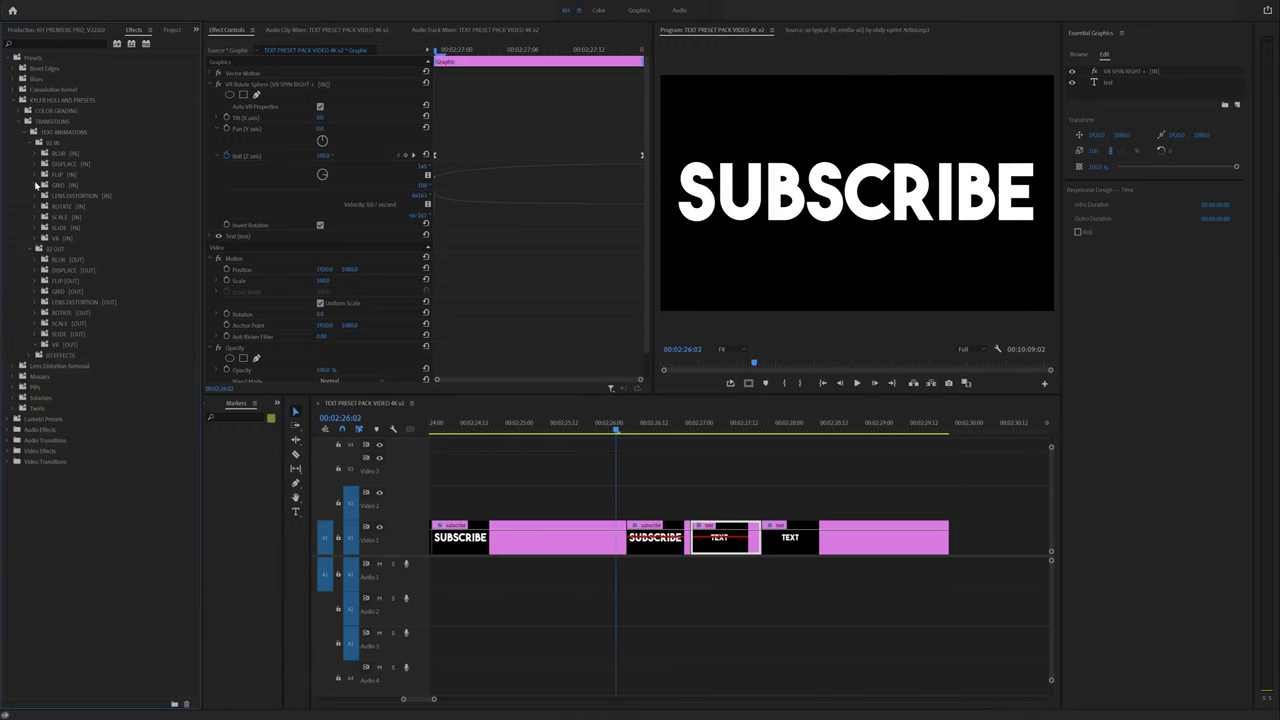
{"action": "left_click", "coordinate": [36, 186]}
{"action": "left_click", "coordinate": [37, 174]}
{"action": "left_click", "coordinate": [38, 164]}
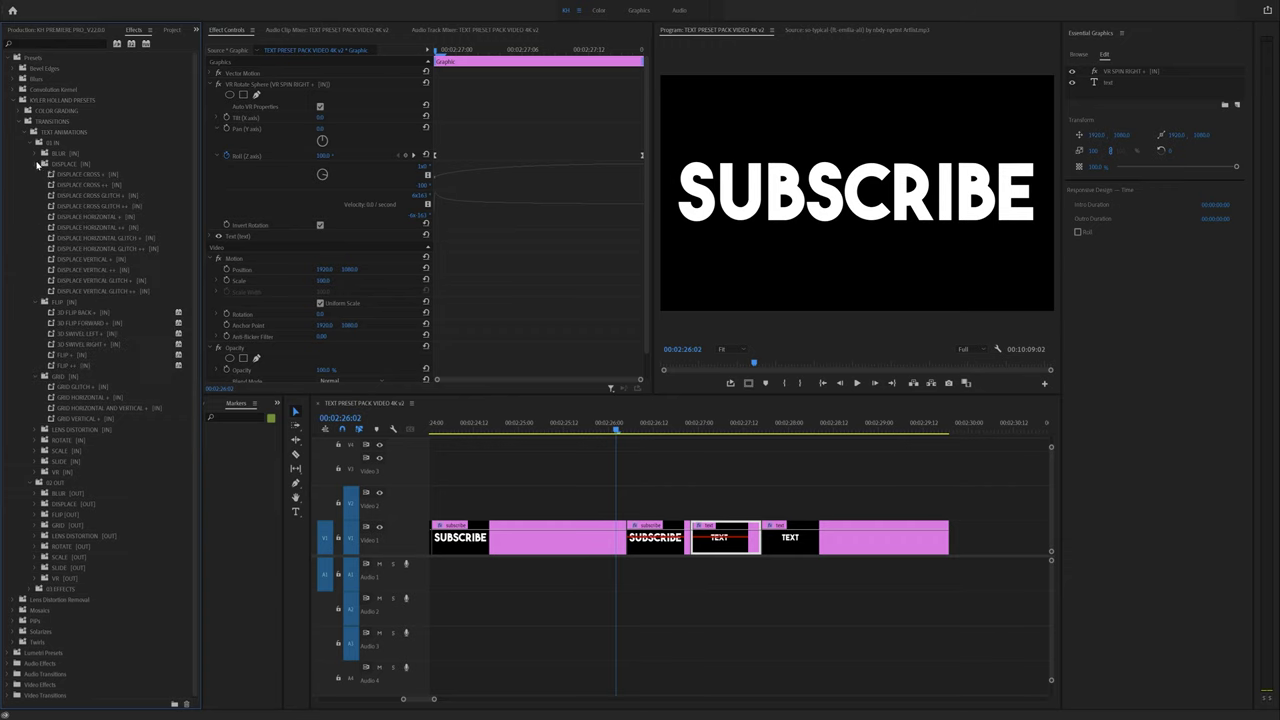
{"action": "scroll", "coordinate": [91, 265], "scroll_direction": "down", "scroll_amount": 1}
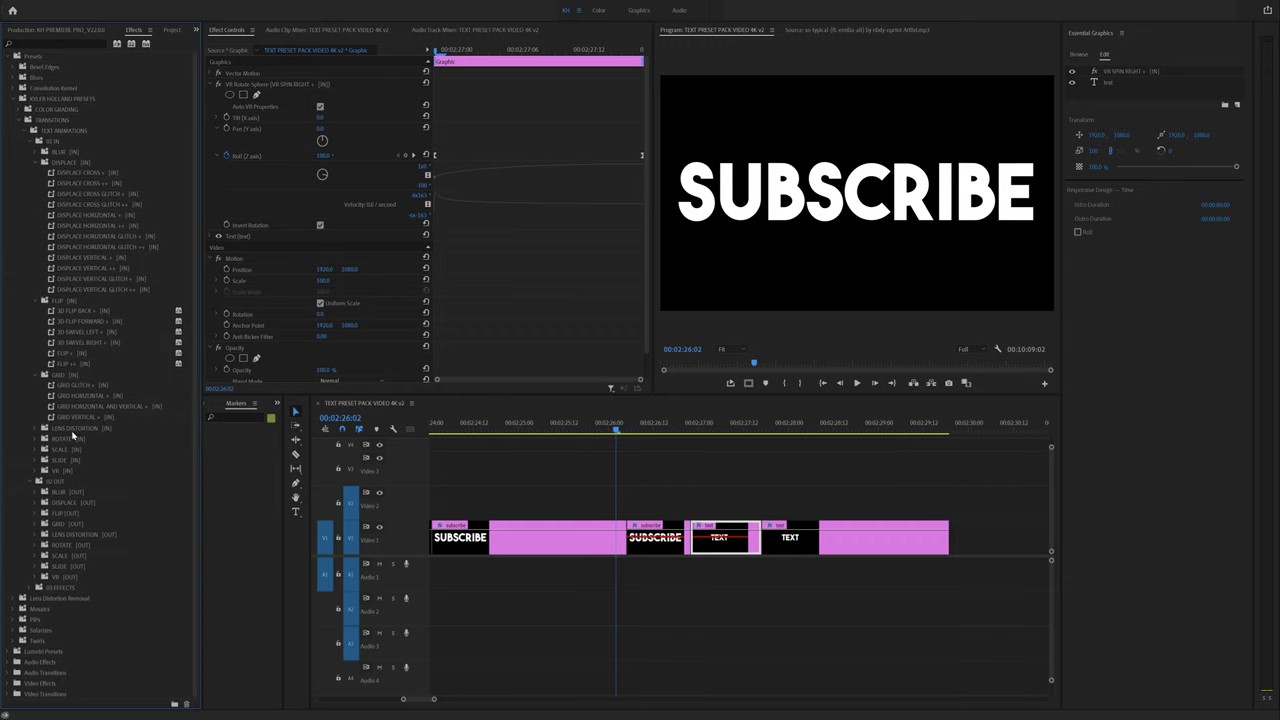
{"action": "left_click", "coordinate": [37, 461]}
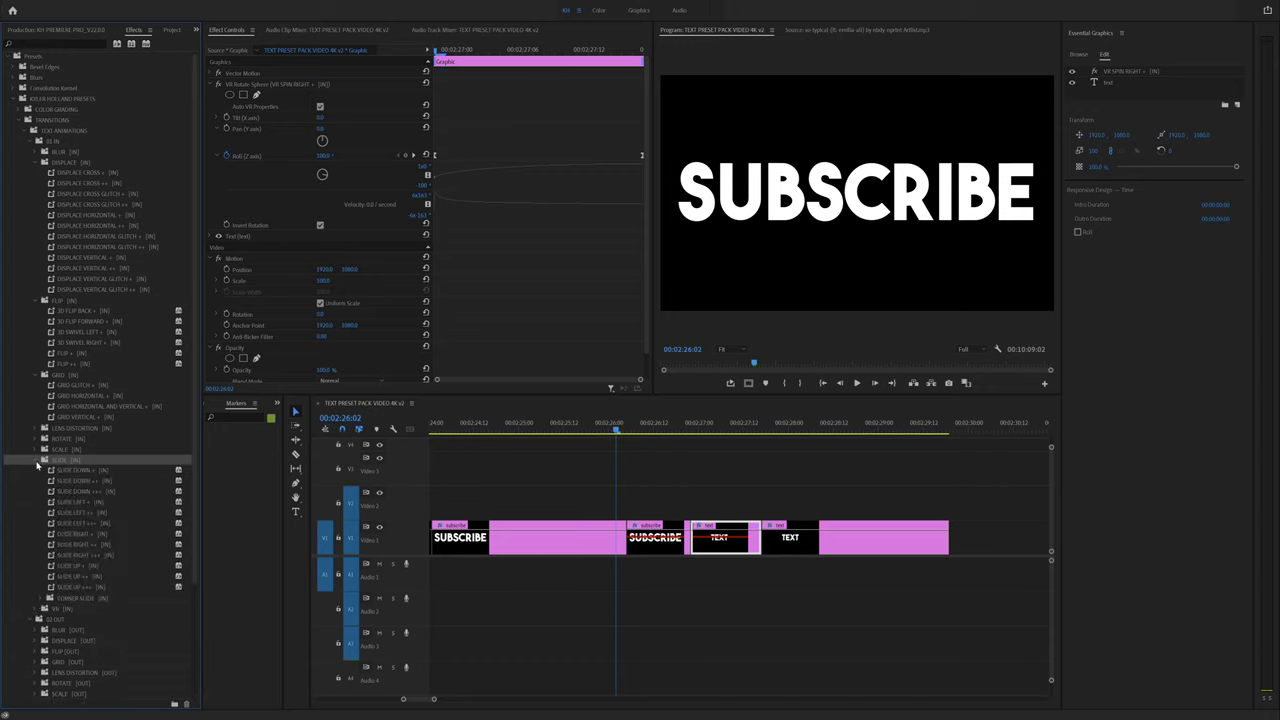
{"action": "left_click", "coordinate": [38, 599]}
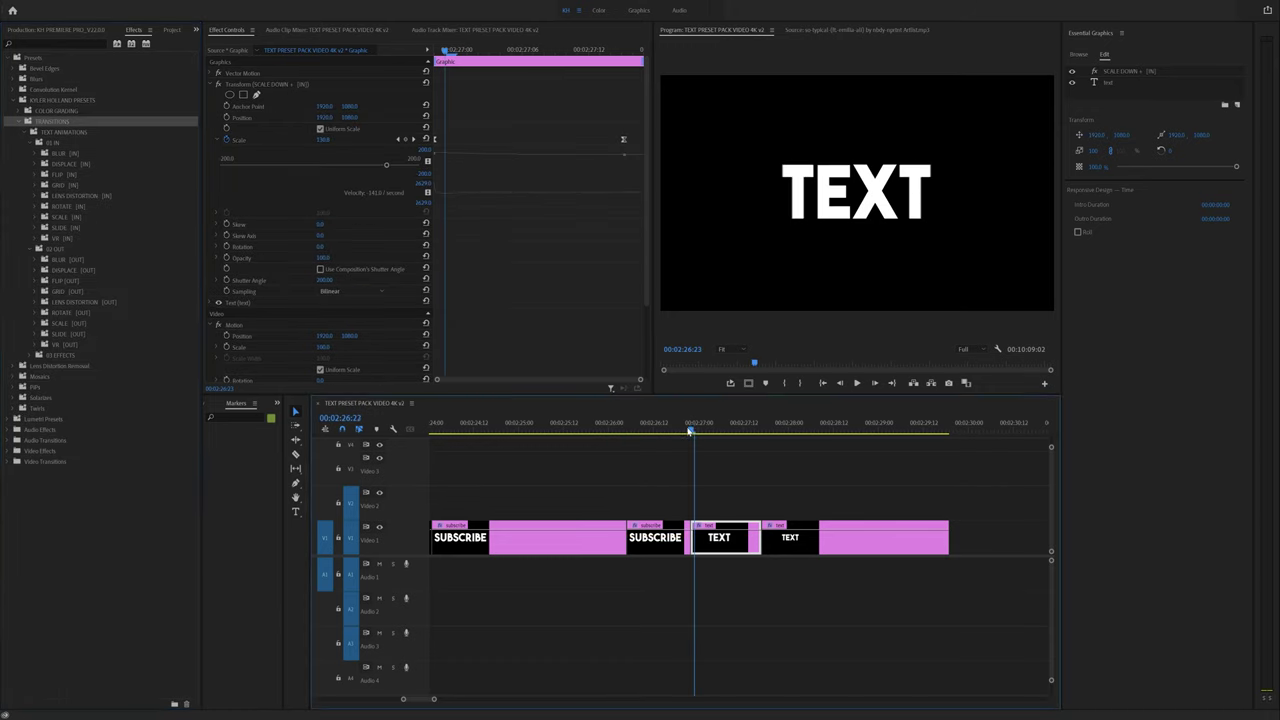
{"action": "mouse_move", "coordinate": [660, 429]}
{"action": "left_mouse_down"}
{"action": "mouse_move", "coordinate": [594, 429]}
{"action": "mouse_move", "coordinate": [706, 429]}
{"action": "mouse_move", "coordinate": [660, 429]}
{"action": "left_mouse_up"}
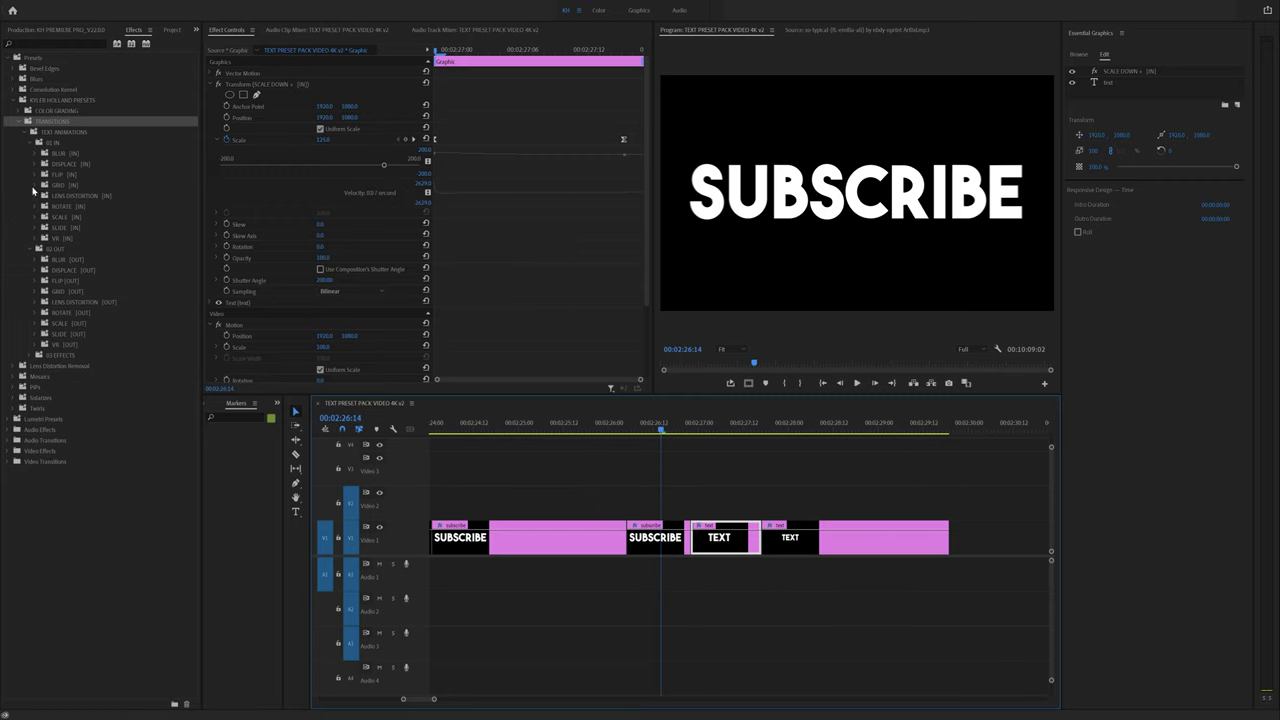
Step: Apply GRID GLITCH + [IN] to TEXT and GRID GLITCH + [OUT] to SUBSCRIBE, then preview
{"action": "left_click", "coordinate": [34, 186]}
{"action": "left_click", "coordinate": [35, 333]}
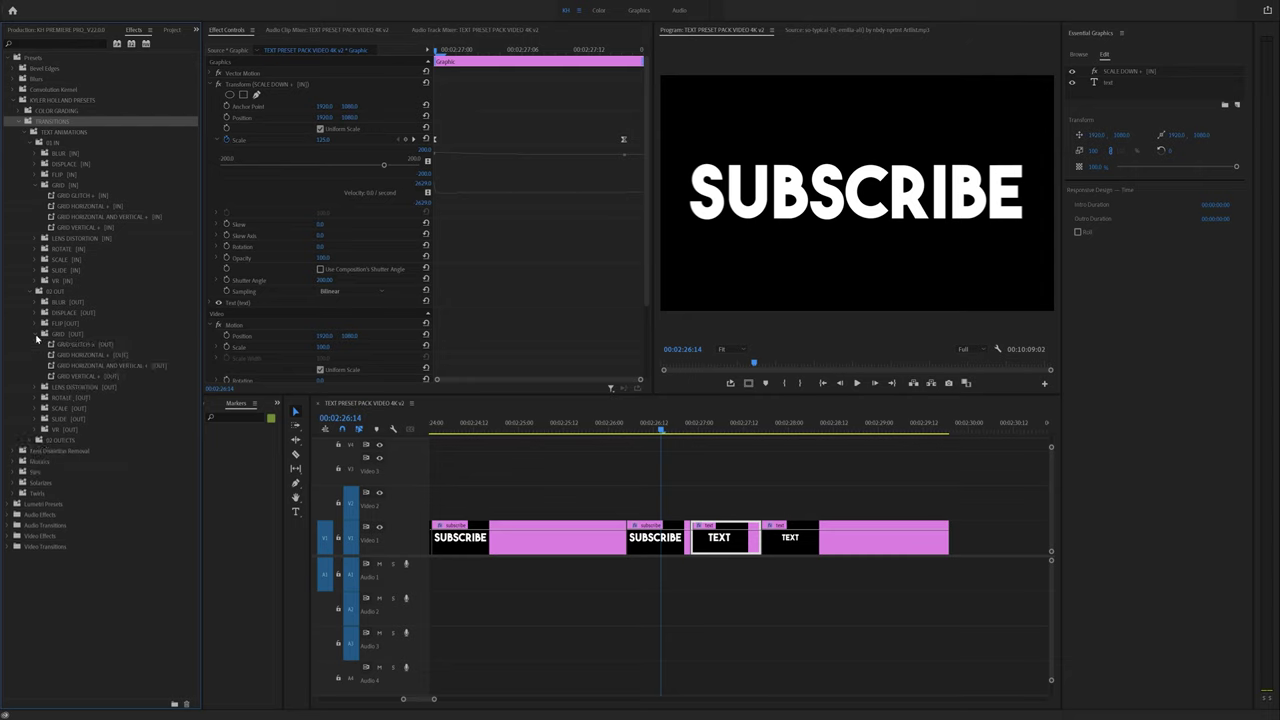
{"action": "left_click", "coordinate": [95, 196]}
{"action": "left_click_drag", "start_coordinate": [85, 198], "coordinate": [722, 541]}
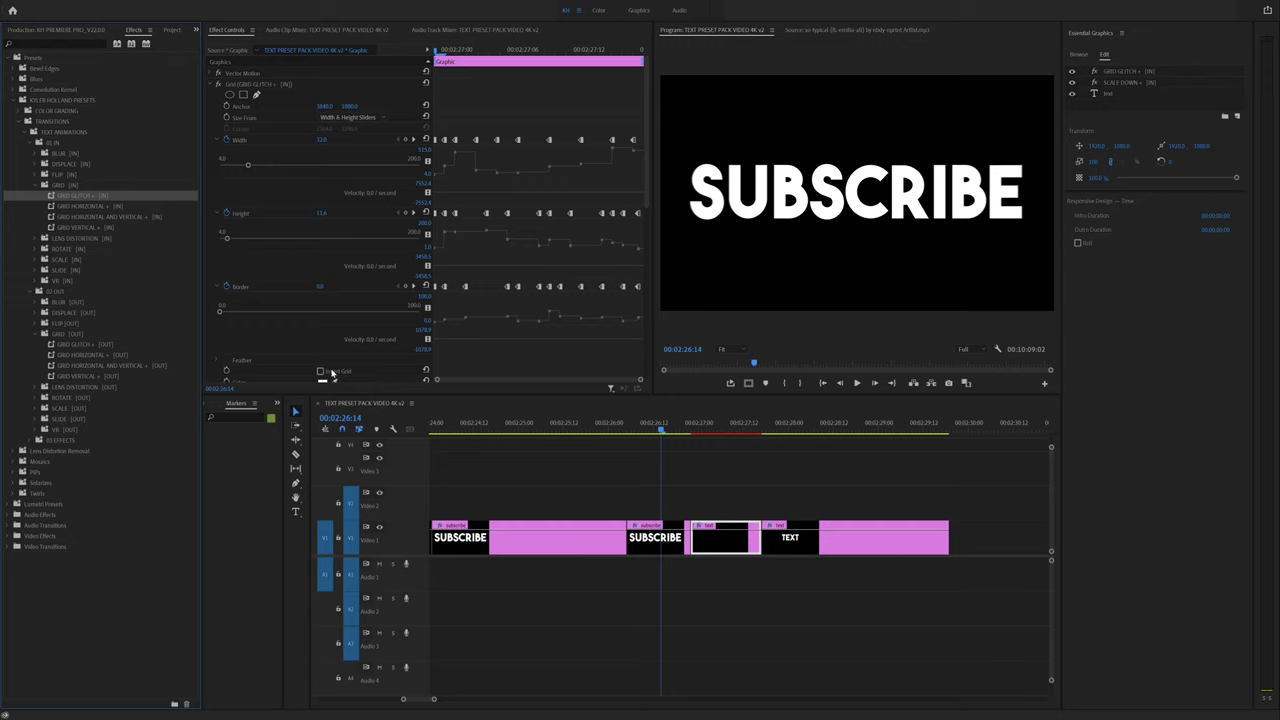
{"action": "left_click_drag", "start_coordinate": [93, 345], "coordinate": [655, 540]}
{"action": "left_click_drag", "start_coordinate": [607, 427], "coordinate": [545, 428]}
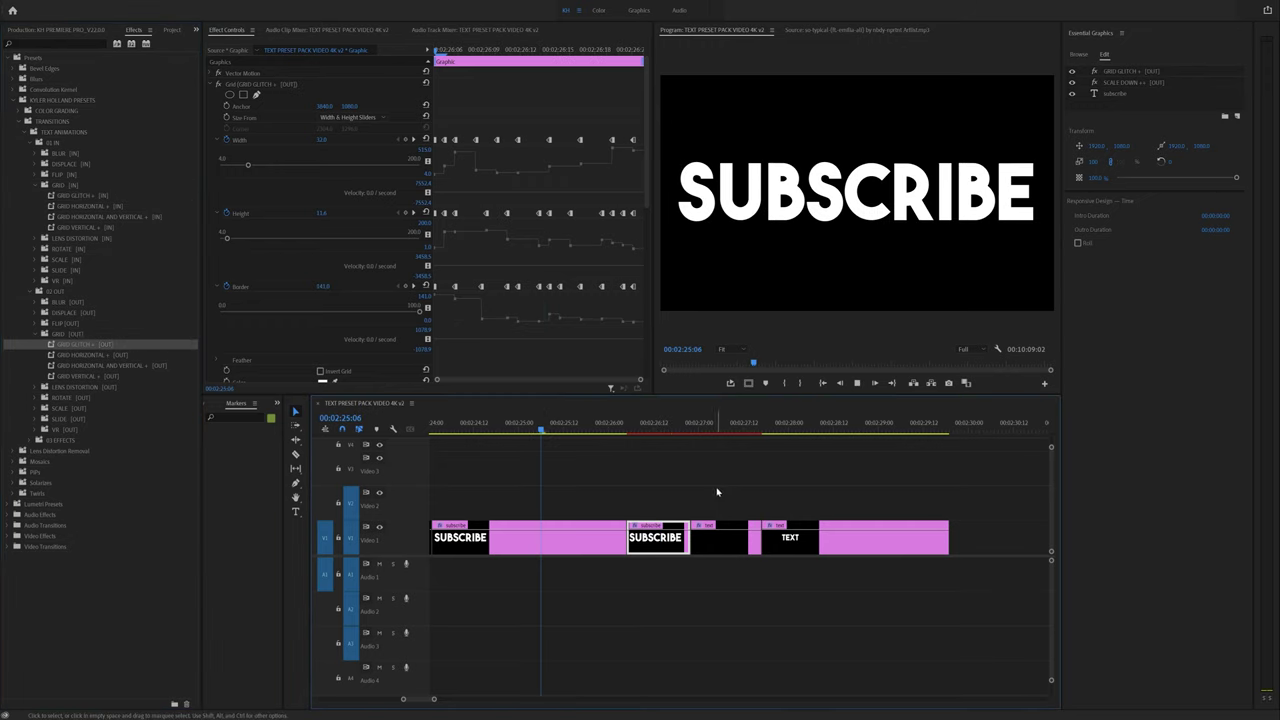
{"action": "key", "text": "space"}
{"action": "left_click", "coordinate": [655, 447]}
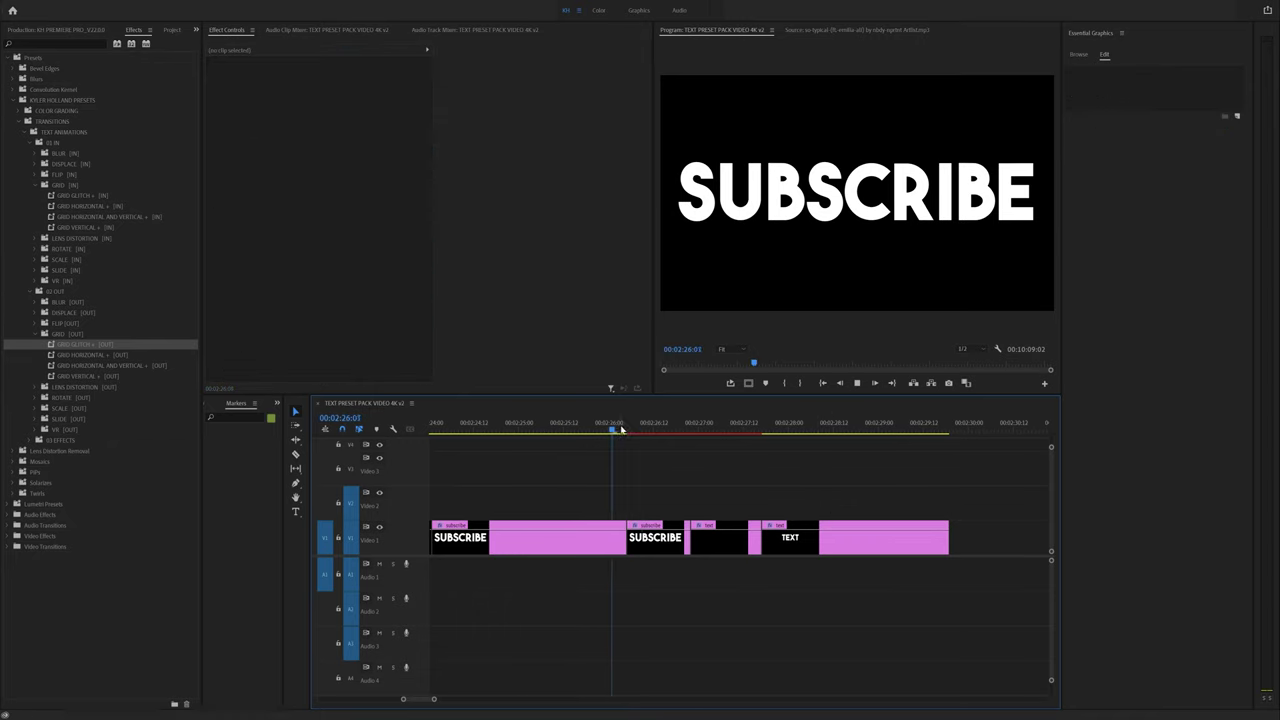
Step: Review the glitch transition on the third TEXT clip while browsing Grid and Blur presets
{"action": "left_click_drag", "start_coordinate": [620, 423], "coordinate": [783, 427]}
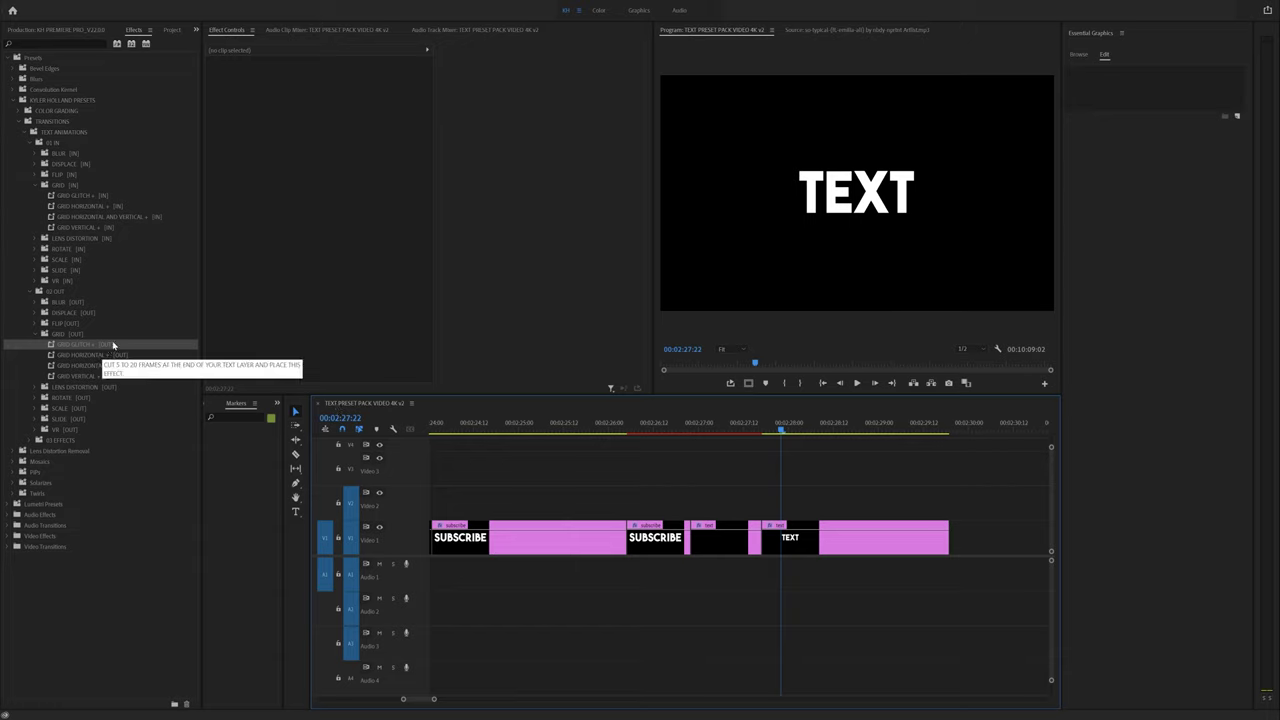
{"action": "left_click", "coordinate": [119, 240]}
{"action": "key", "text": "Up"}
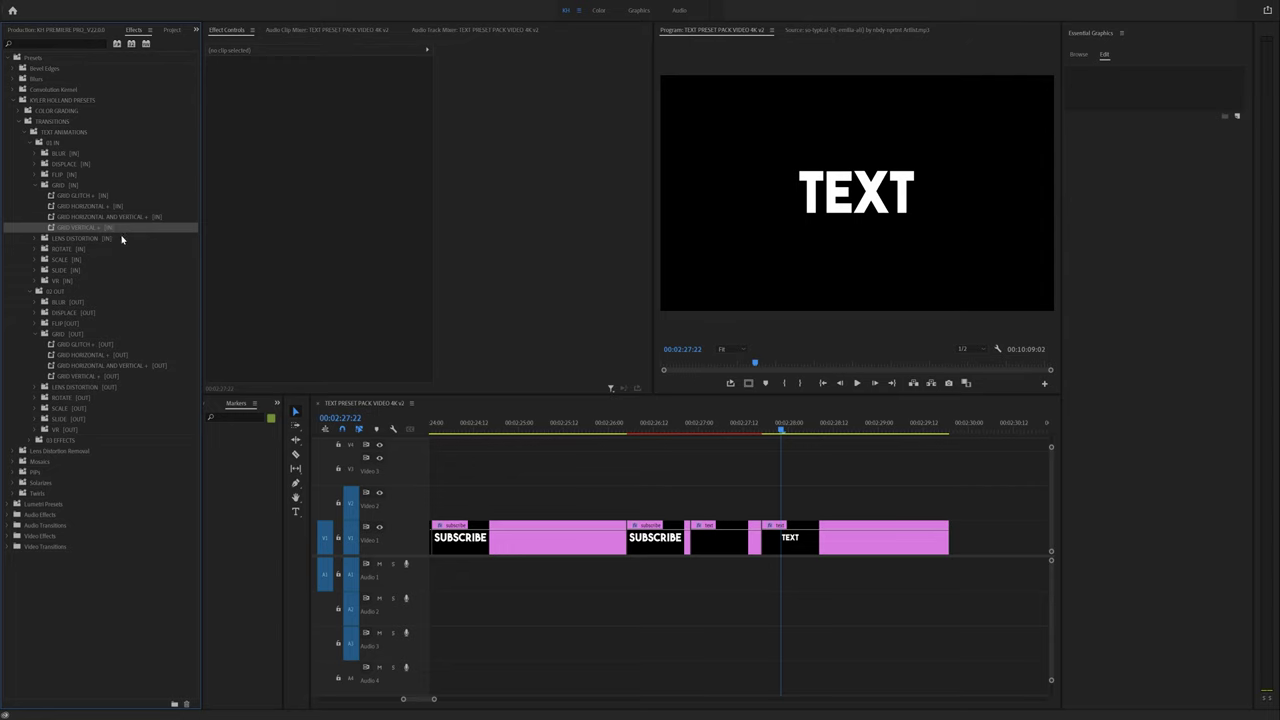
{"action": "left_click", "coordinate": [36, 397]}
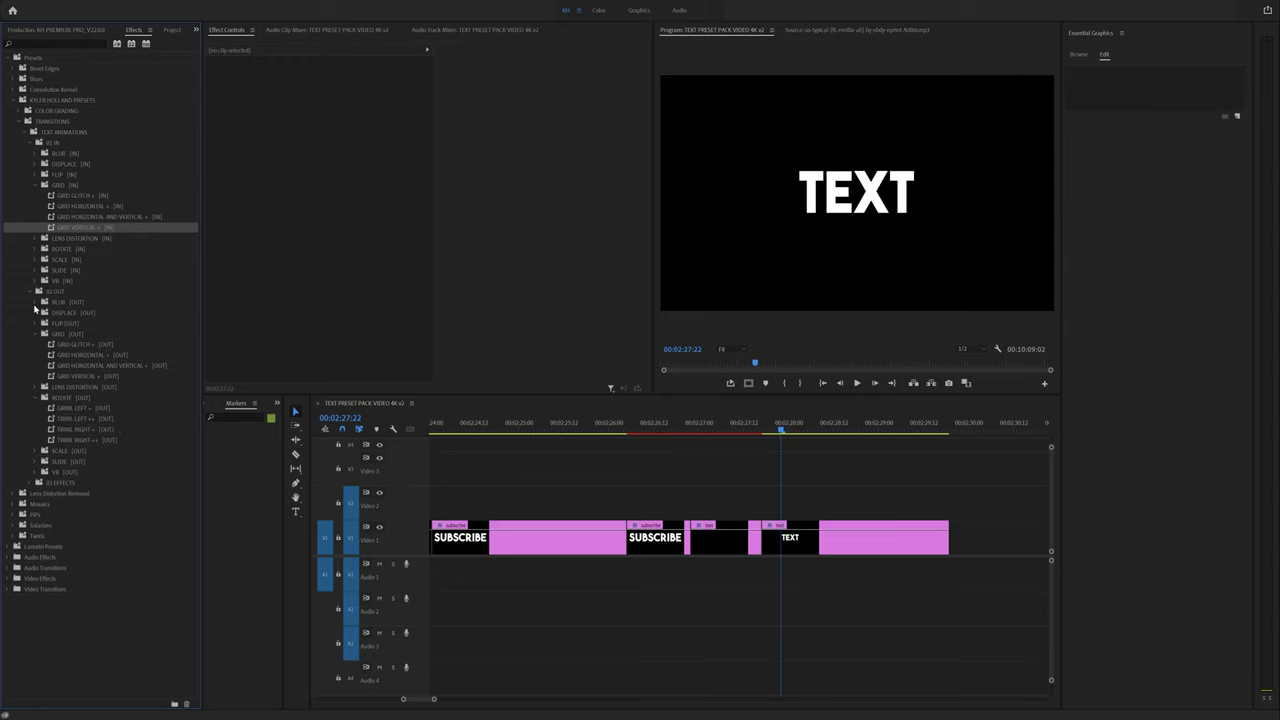
{"action": "left_click", "coordinate": [36, 302]}
{"action": "left_click", "coordinate": [116, 344]}
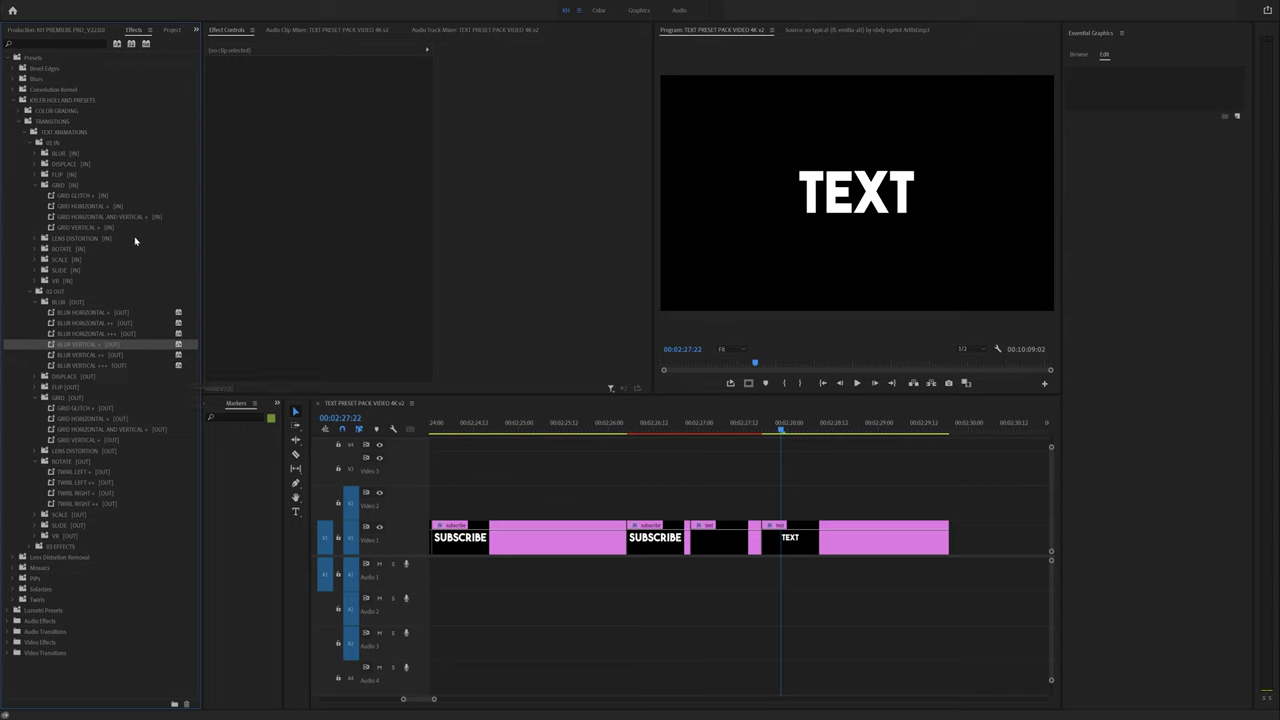
{"action": "left_click", "coordinate": [124, 207]}
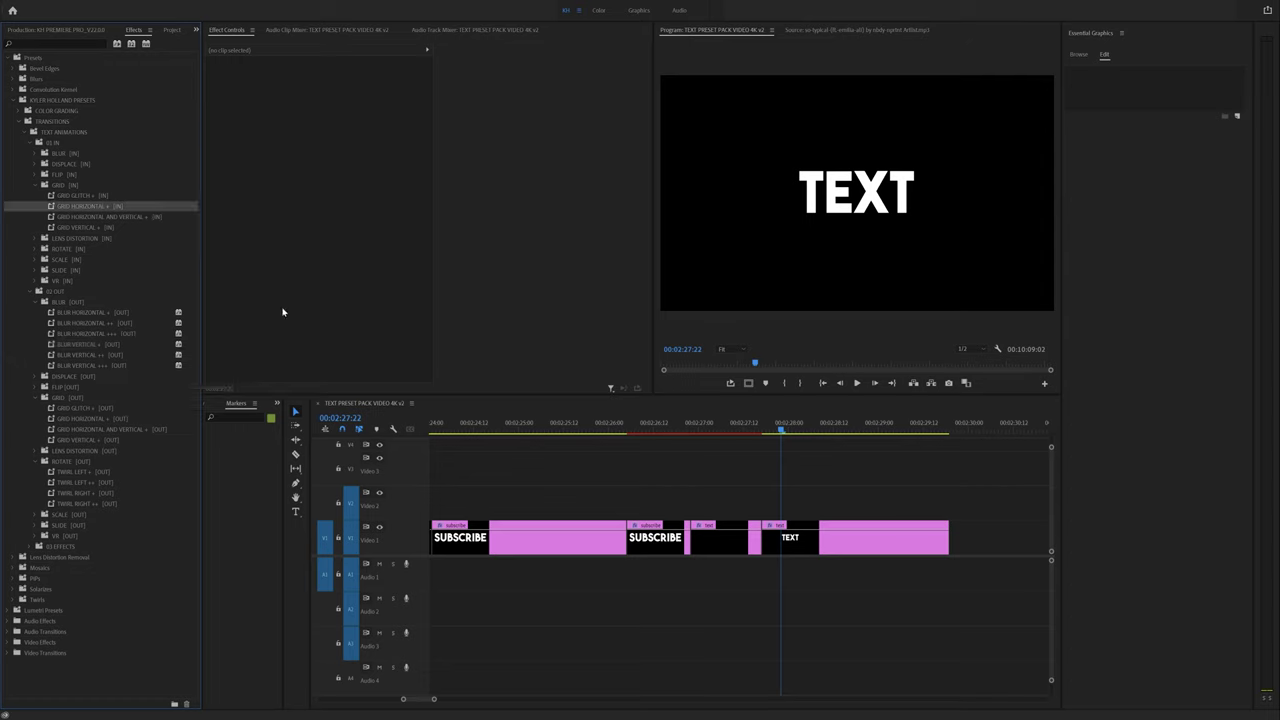
{"action": "left_click", "coordinate": [722, 538]}
{"action": "left_click", "coordinate": [717, 425]}
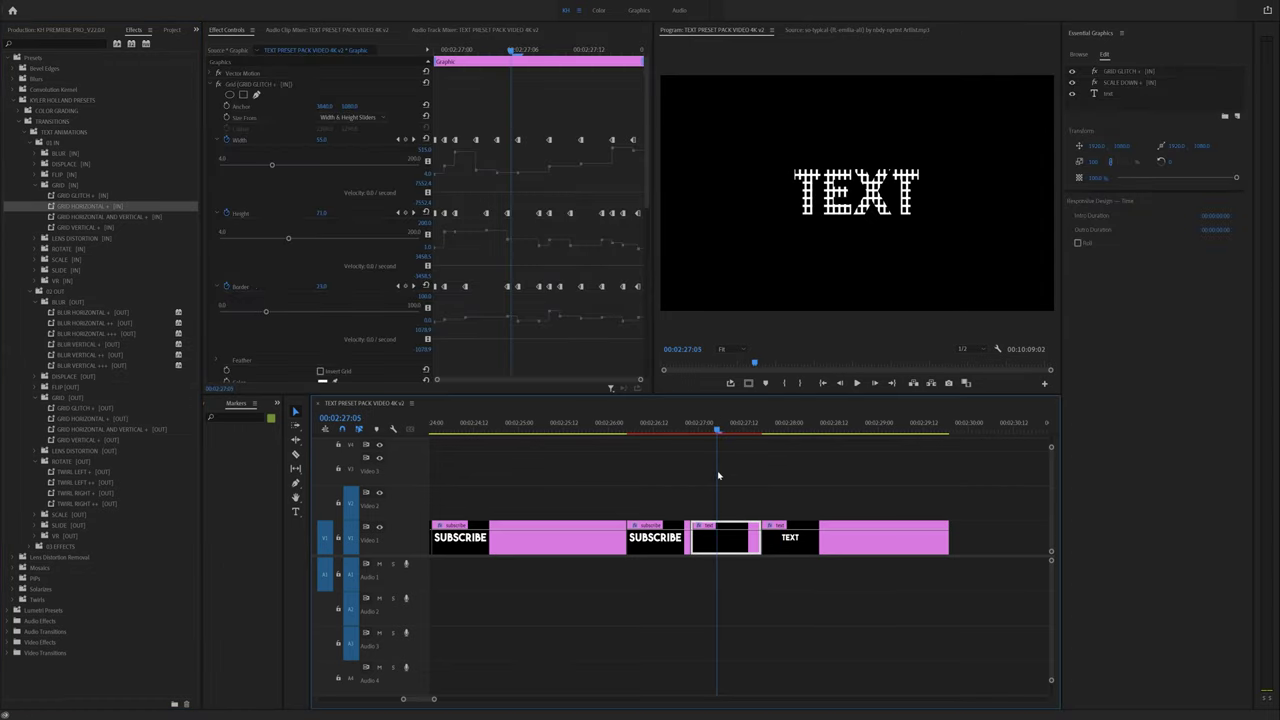
{"action": "left_click", "coordinate": [123, 324]}
{"action": "left_click", "coordinate": [657, 425]}
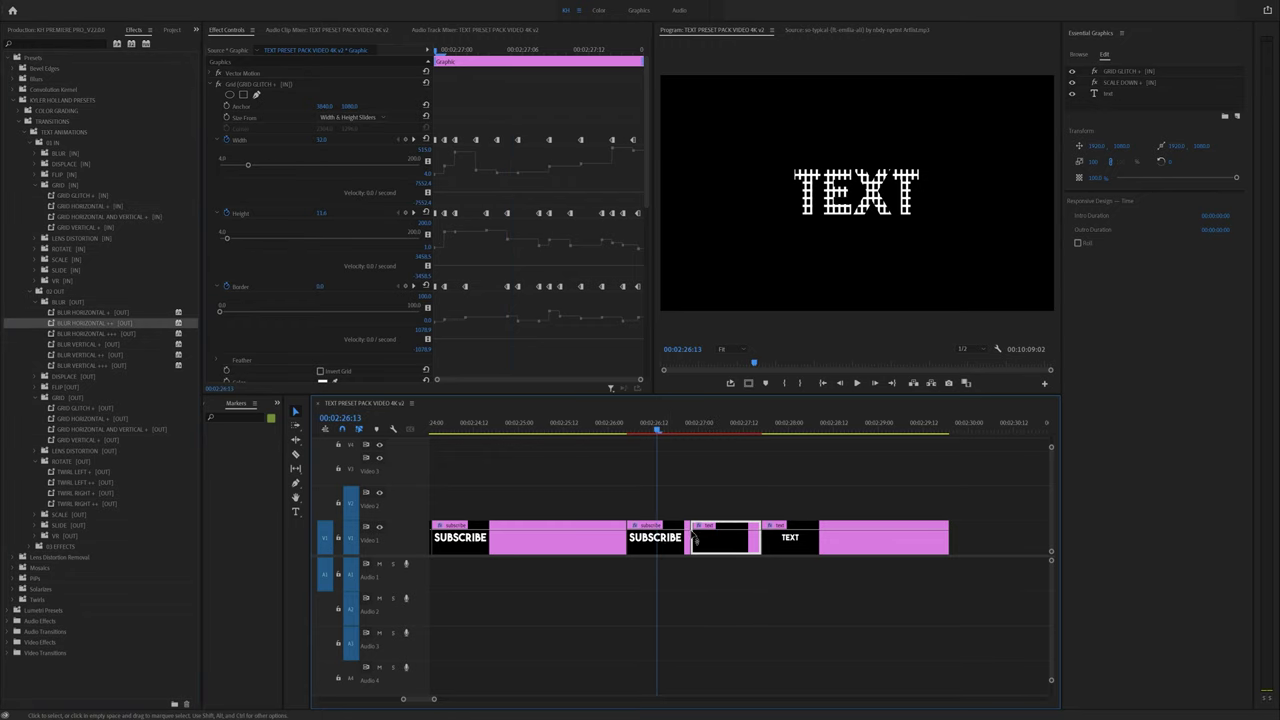
Step: Collapse the SLIDE [IN] and GRID [IN] folders and deselect the TEXT clip
{"action": "left_click", "coordinate": [38, 270]}
{"action": "left_click", "coordinate": [39, 271]}
{"action": "left_click", "coordinate": [38, 186]}
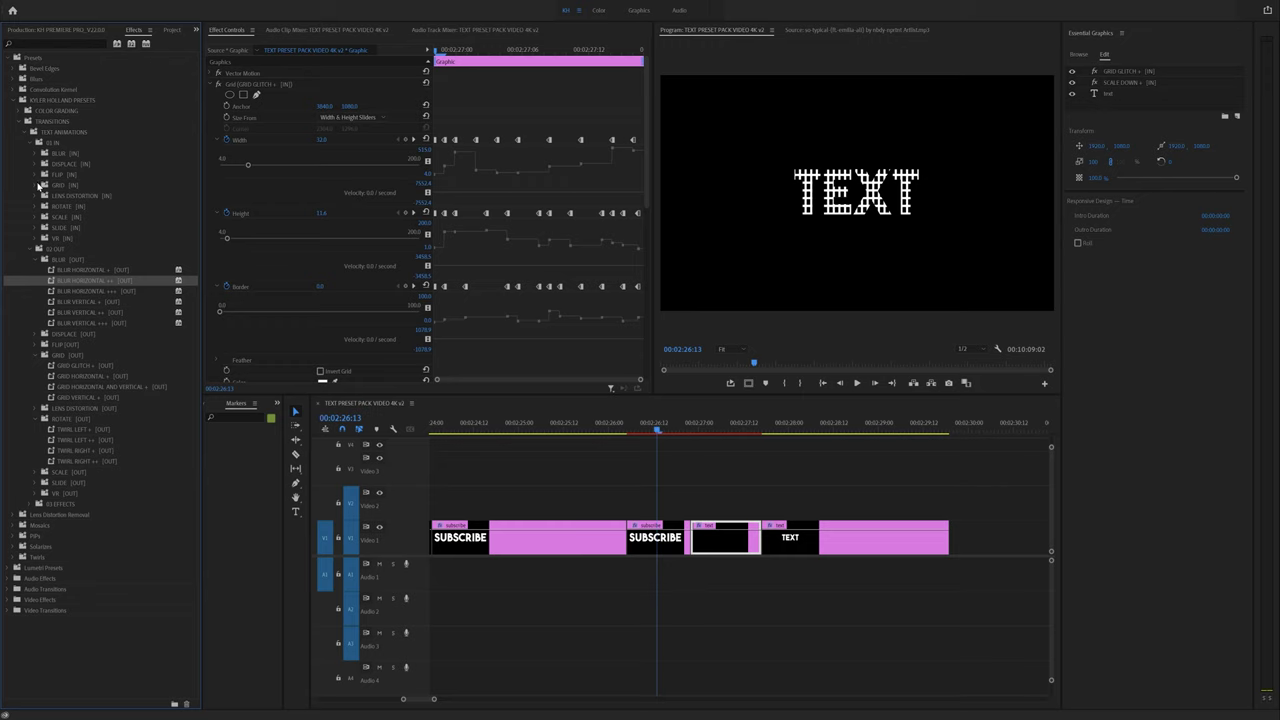
{"action": "left_click", "coordinate": [687, 493]}
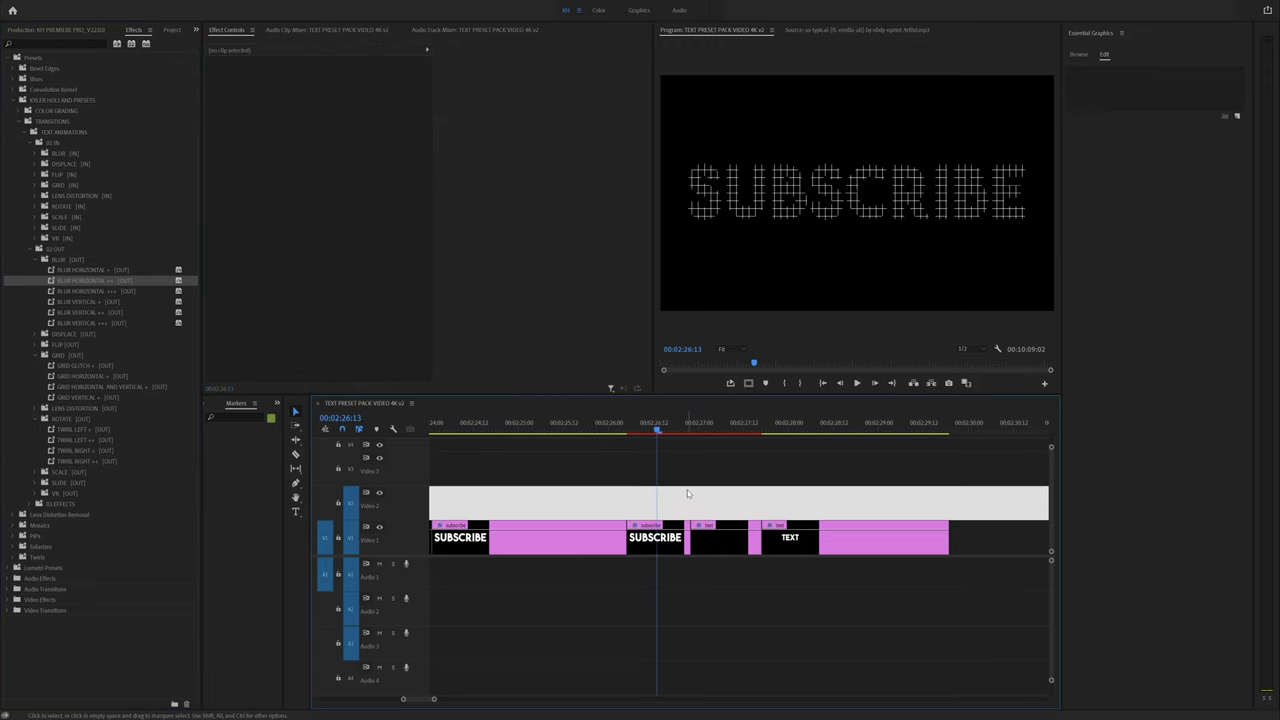
{"action": "key", "text": "minus"}
{"action": "key", "text": "minus"}
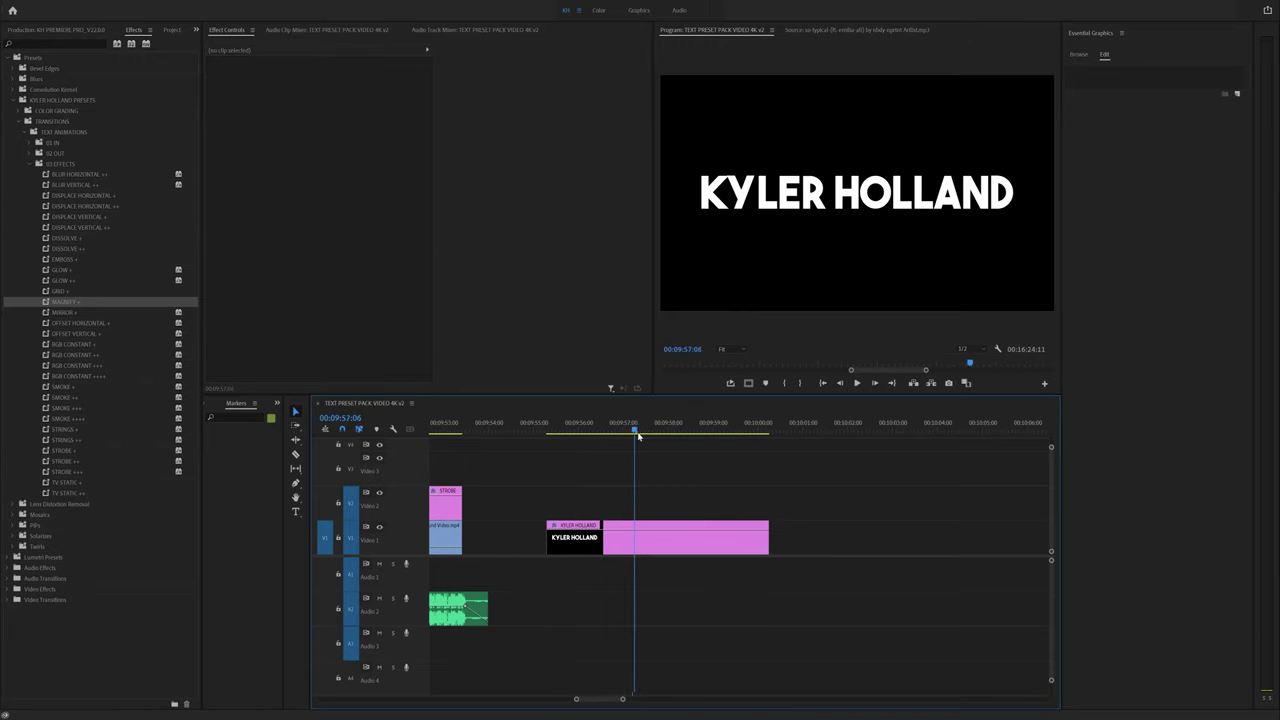
Step: Apply SMOKE +++ to the KYLER HOLLAND clip and preview it full-screen
{"action": "left_click", "coordinate": [88, 186]}
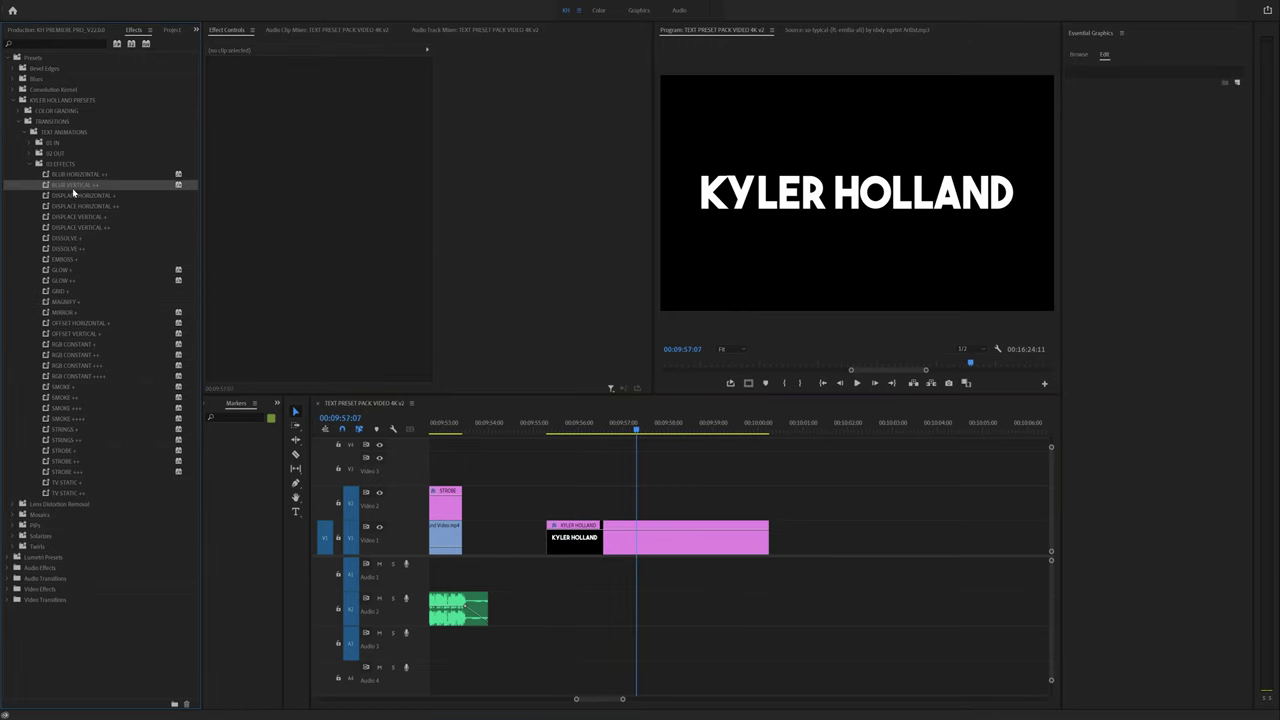
{"action": "left_click", "coordinate": [76, 409]}
{"action": "left_click_drag", "start_coordinate": [645, 540], "coordinate": [645, 540]}
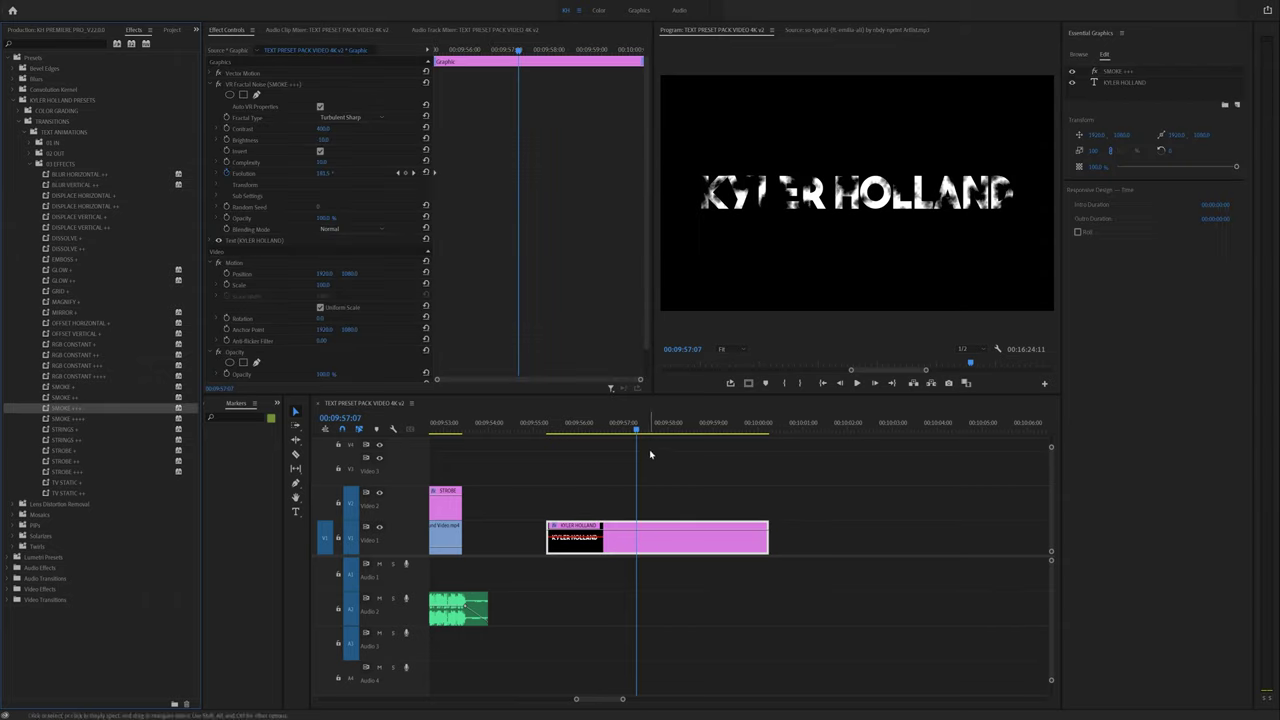
{"action": "key", "text": "grave"}
{"action": "key", "text": "space"}
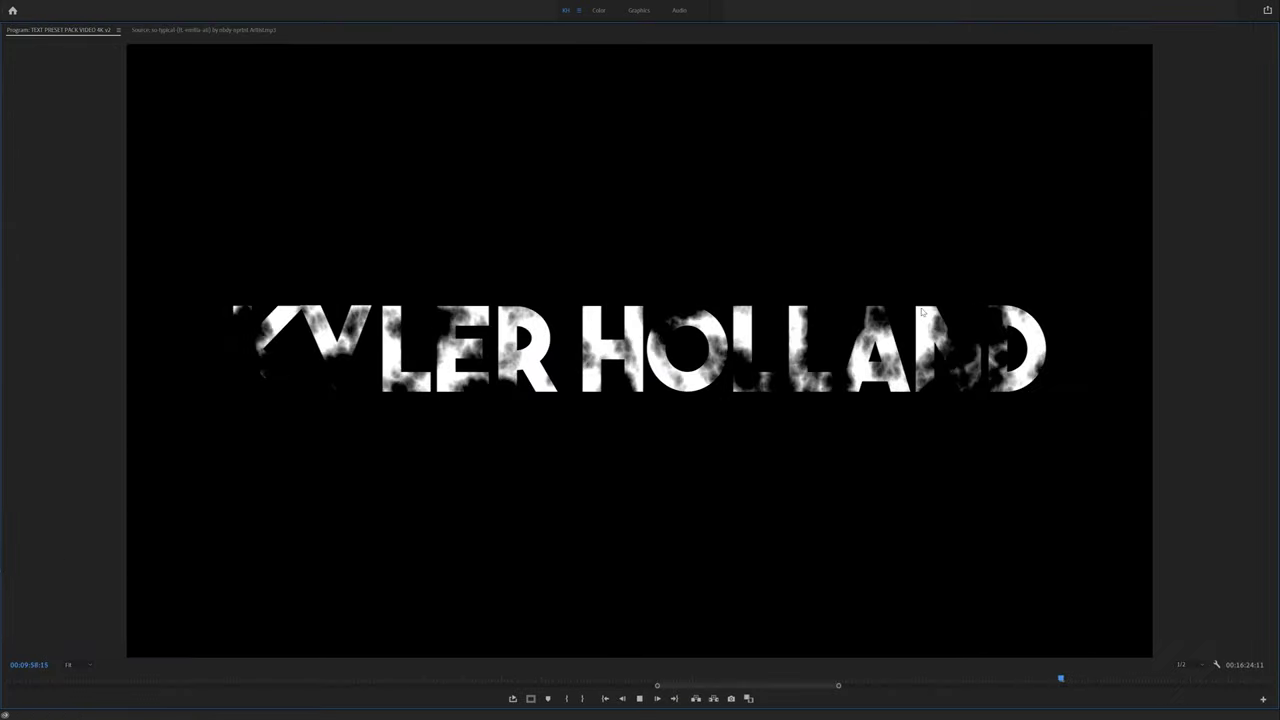
{"action": "key", "text": "grave"}
{"action": "key", "text": "space"}
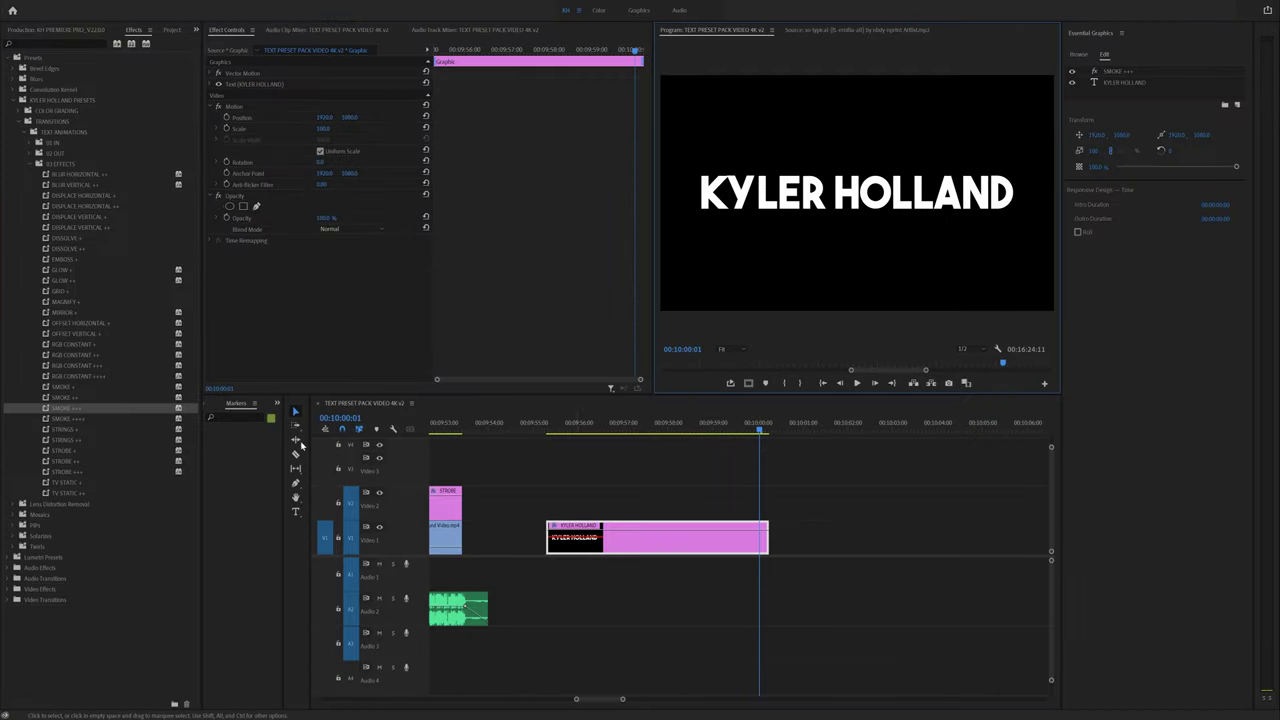
Step: Try STRINGS + and DISPLACE VERTICAL + on the title, undoing each after preview
{"action": "left_click_drag", "start_coordinate": [65, 429], "coordinate": [650, 540]}
{"action": "left_click", "coordinate": [600, 424]}
{"action": "key", "text": "space"}
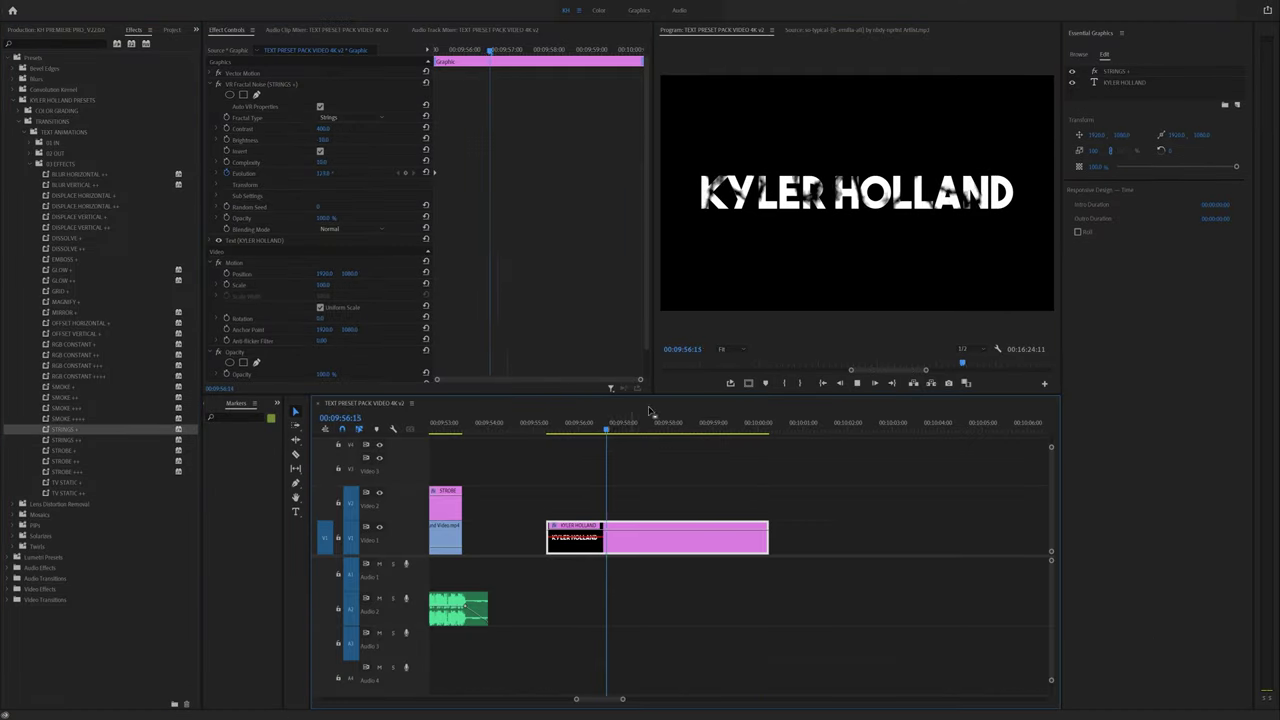
{"action": "key", "text": "ctrl+z"}
{"action": "left_click", "coordinate": [90, 217]}
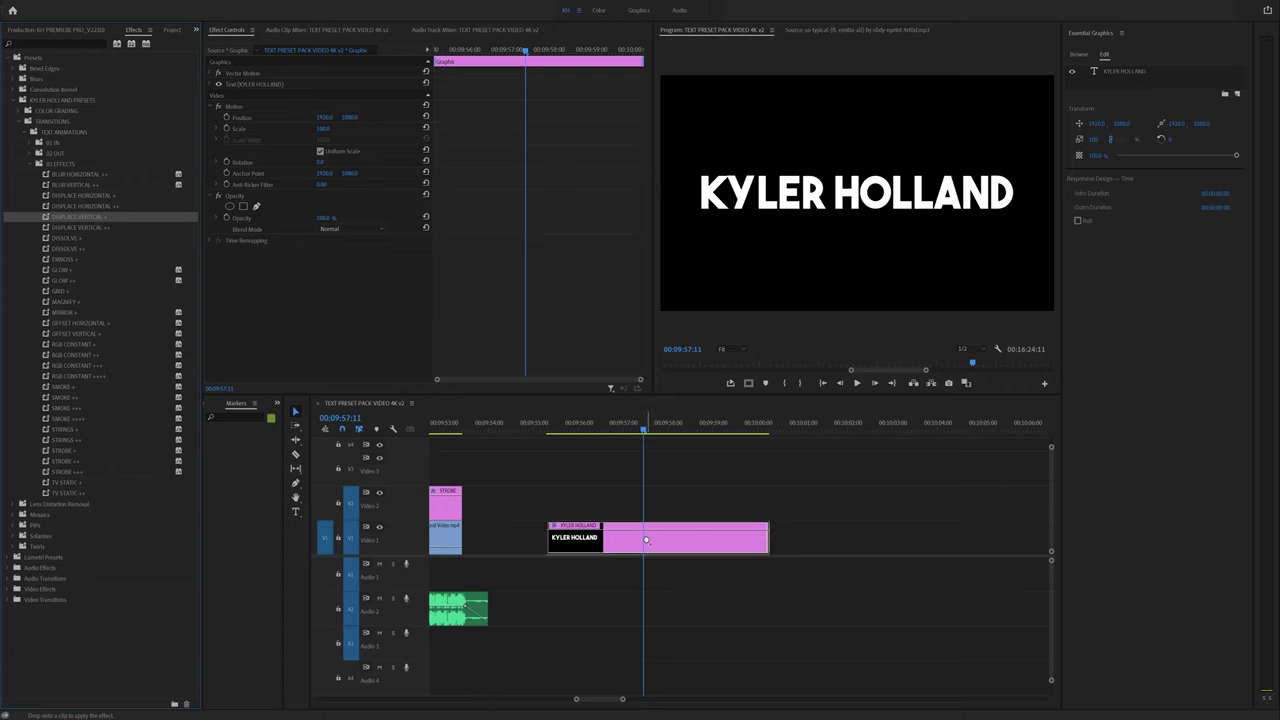
{"action": "left_click_drag", "start_coordinate": [645, 540], "coordinate": [645, 540]}
{"action": "left_click", "coordinate": [582, 424]}
{"action": "key", "text": "space"}
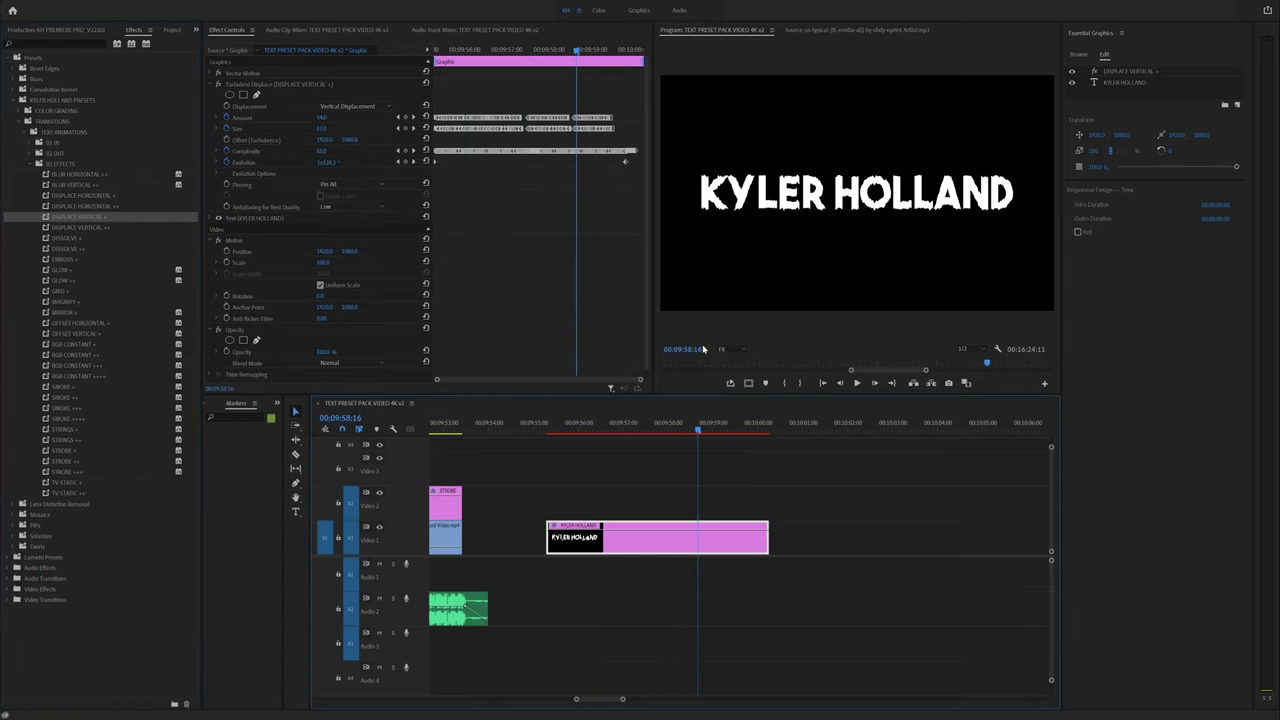
{"action": "key", "text": "ctrl+z"}
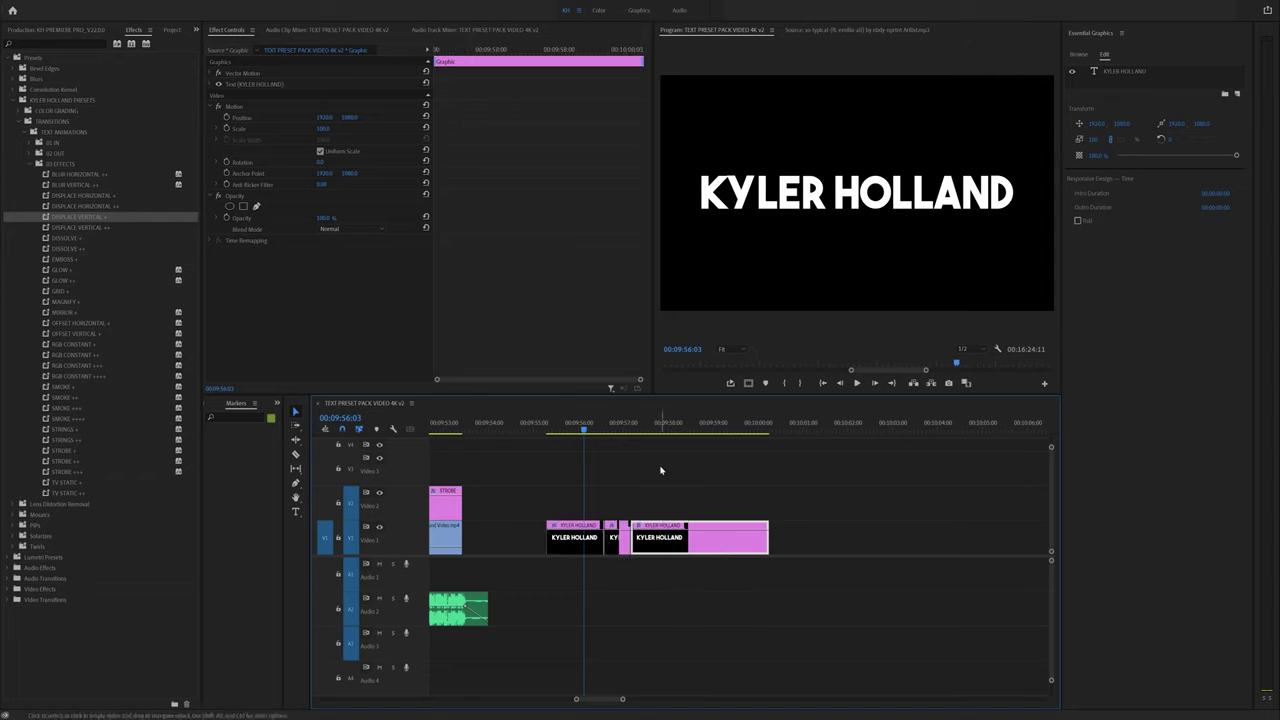
Step: Replace the last title copy's text with SUBSCRIBE
{"action": "double_click", "coordinate": [812, 196]}
{"action": "type", "text": "SU"}
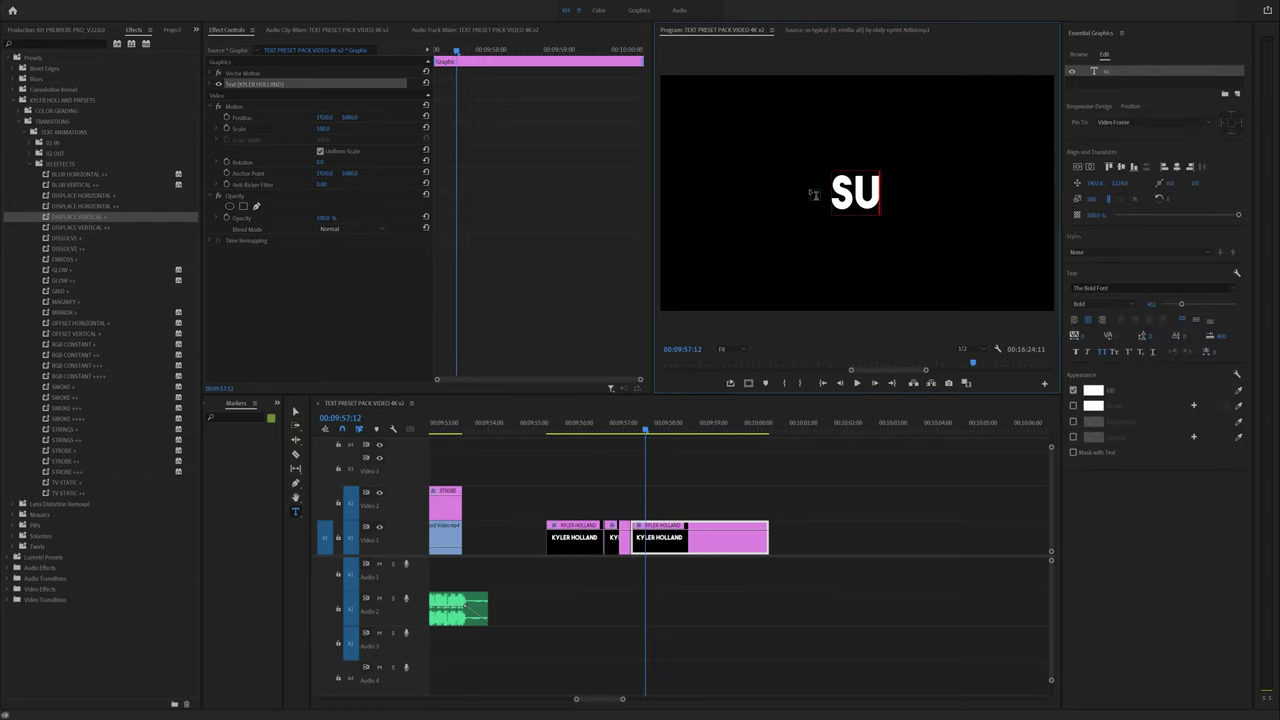
{"action": "type", "text": "BSCRIBE"}
{"action": "left_click", "coordinate": [831, 410]}
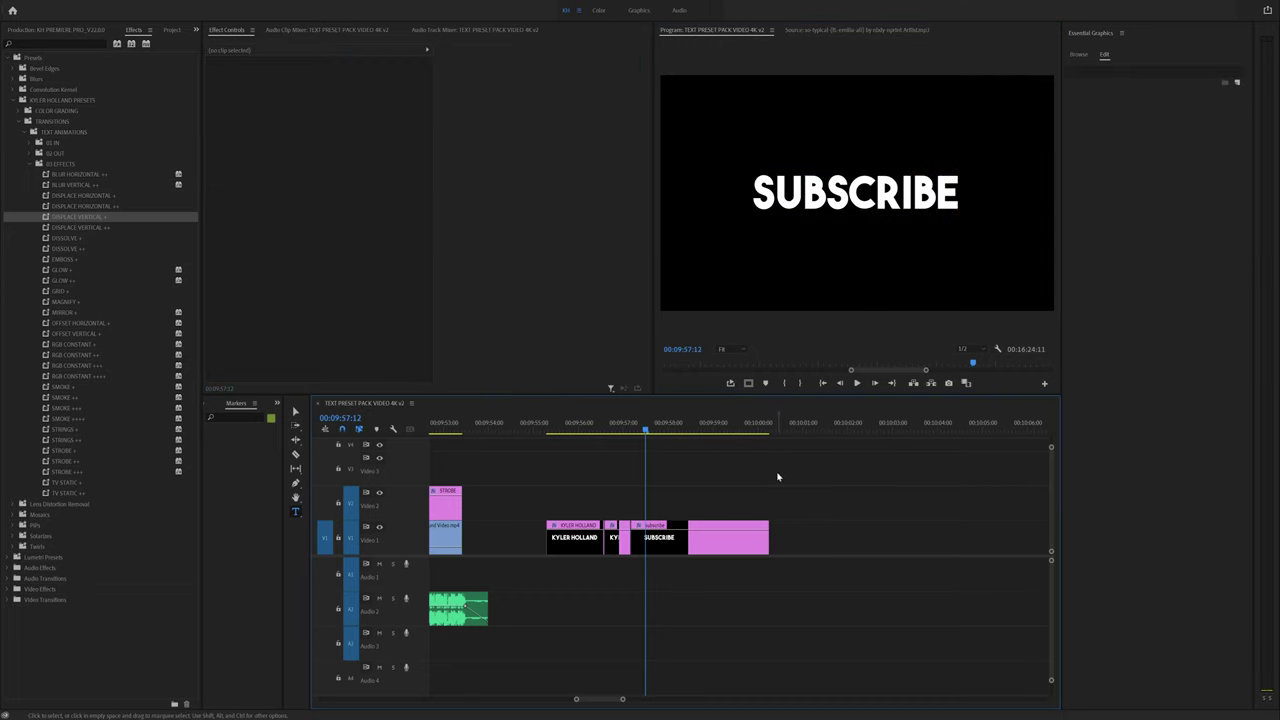
Step: Add DISPLACE VERTICAL + to the short KY clip and BLUR HORIZONTAL ++ to the small SUBSCRIBE clip
{"action": "key", "text": "="}
{"action": "key", "text": "="}
{"action": "key", "text": "="}
{"action": "left_click", "coordinate": [672, 430]}
{"action": "key", "text": "="}
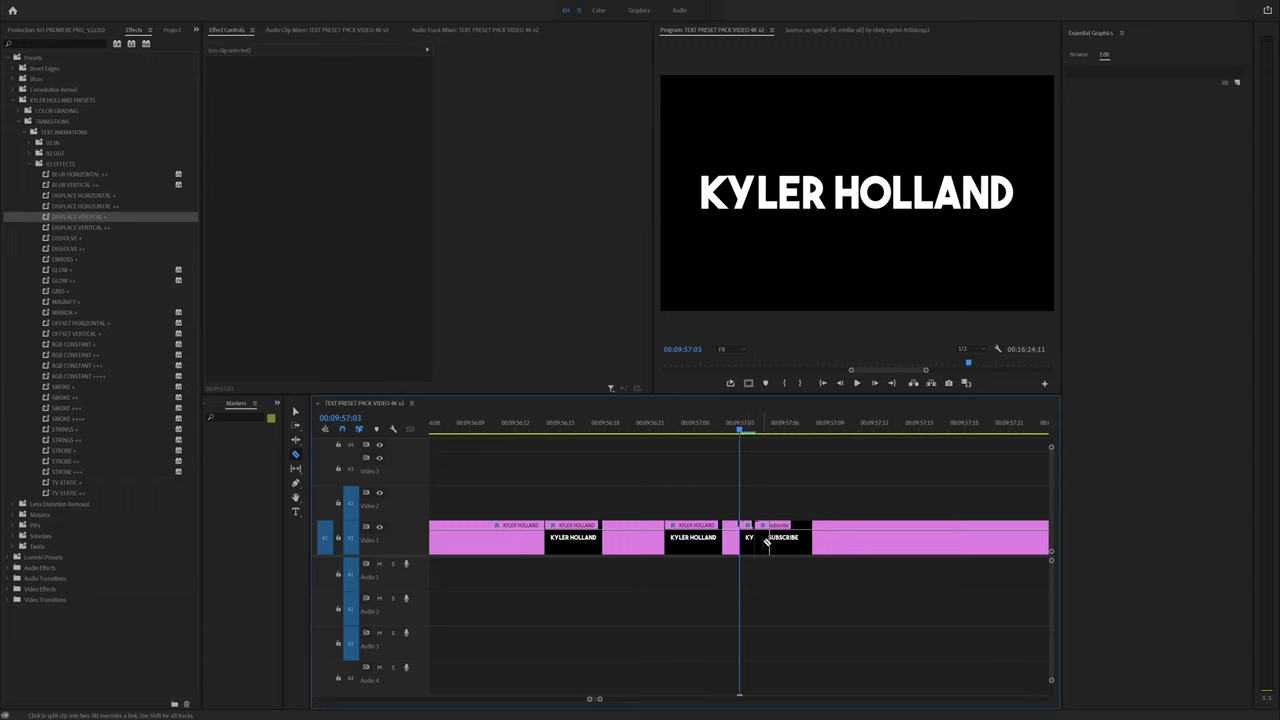
{"action": "left_click", "coordinate": [779, 547]}
{"action": "left_click", "coordinate": [747, 540]}
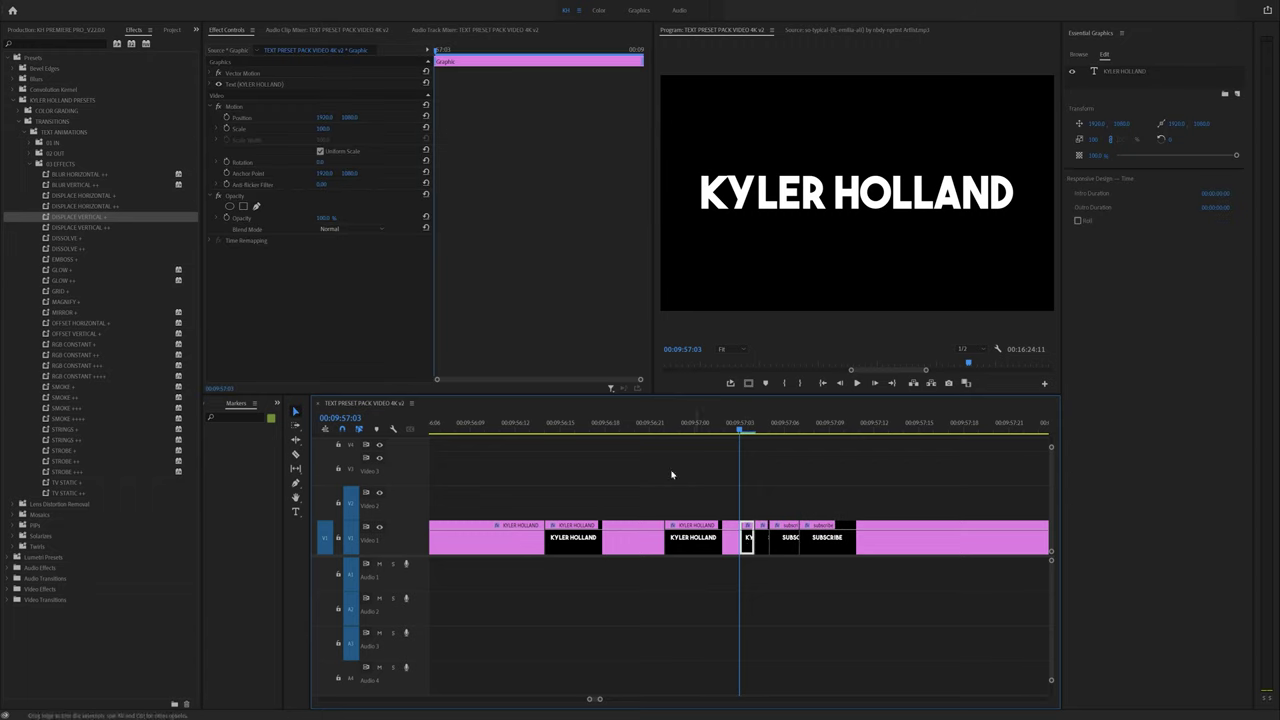
{"action": "left_click_drag", "start_coordinate": [88, 222], "coordinate": [849, 524]}
{"action": "left_click_drag", "start_coordinate": [752, 547], "coordinate": [752, 547]}
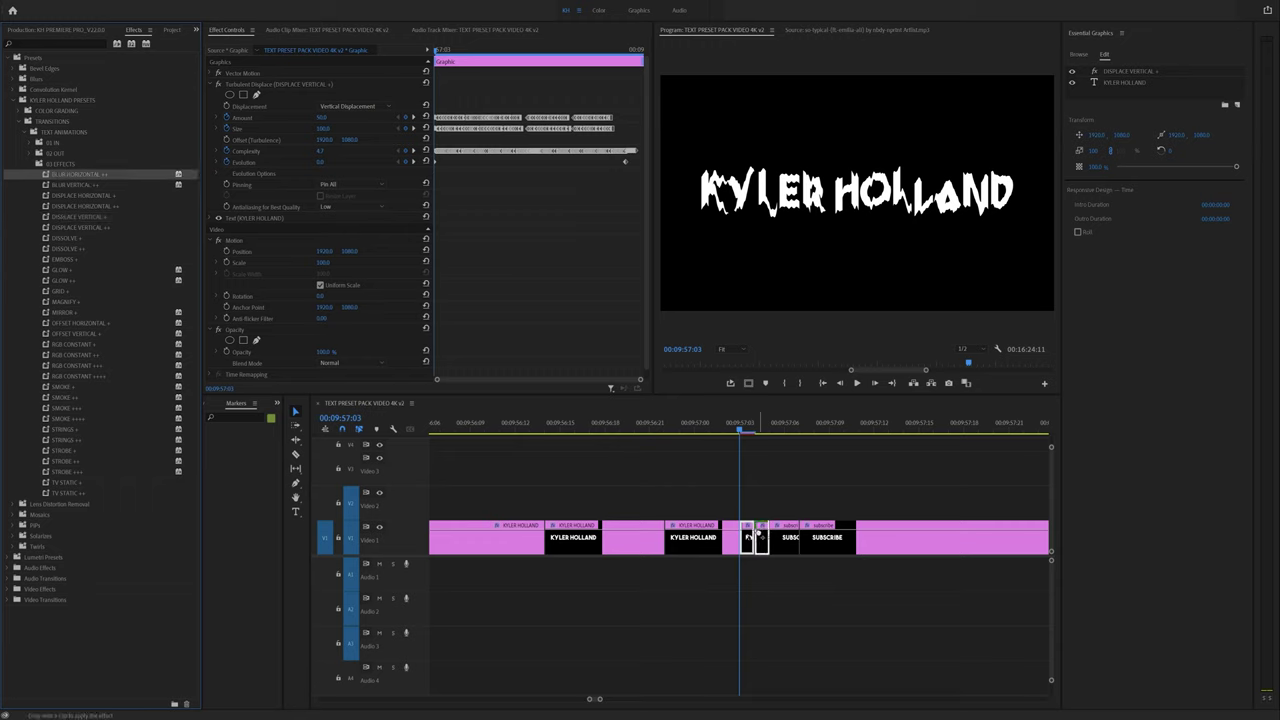
{"action": "left_click_drag", "start_coordinate": [759, 535], "coordinate": [759, 535]}
{"action": "left_click", "coordinate": [782, 423]}
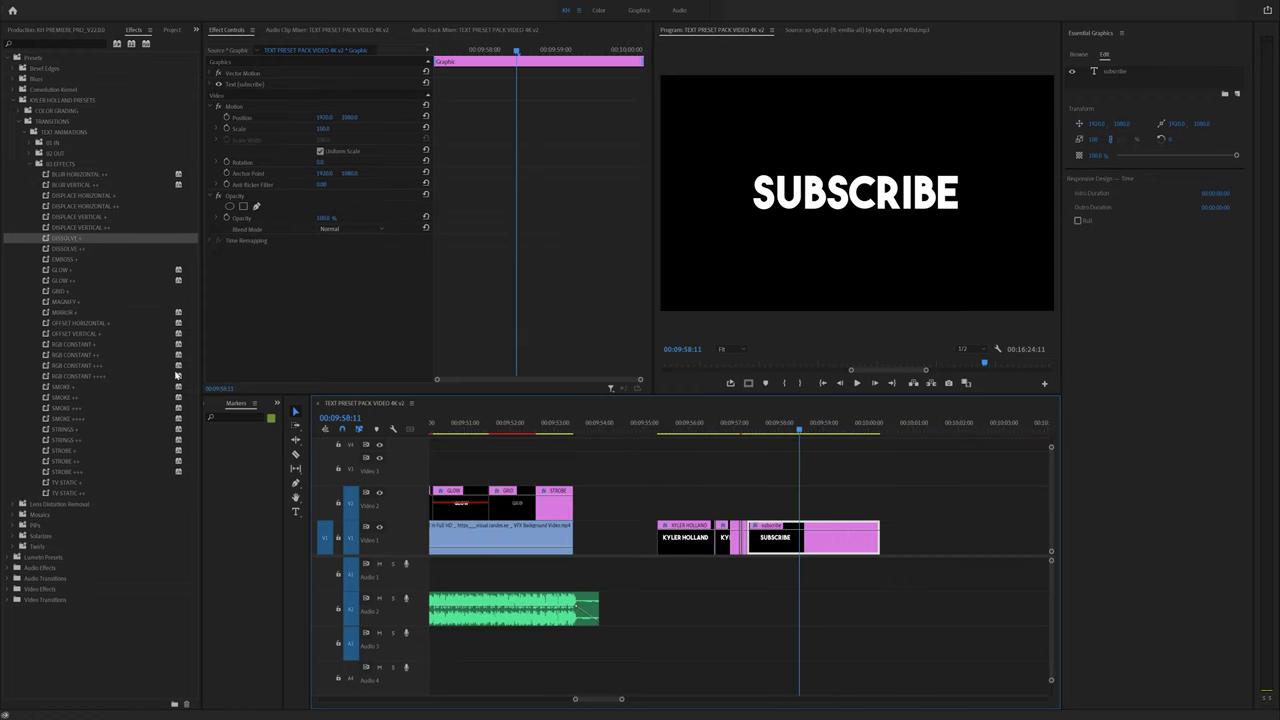
Step: Apply OFFSET HORIZONTAL + and MIRROR + to SUBSCRIBE and preview it maximized
{"action": "left_click_drag", "start_coordinate": [85, 325], "coordinate": [681, 485]}
{"action": "left_click_drag", "start_coordinate": [807, 543], "coordinate": [817, 530]}
{"action": "left_click_drag", "start_coordinate": [84, 313], "coordinate": [790, 540]}
{"action": "key", "text": "space"}
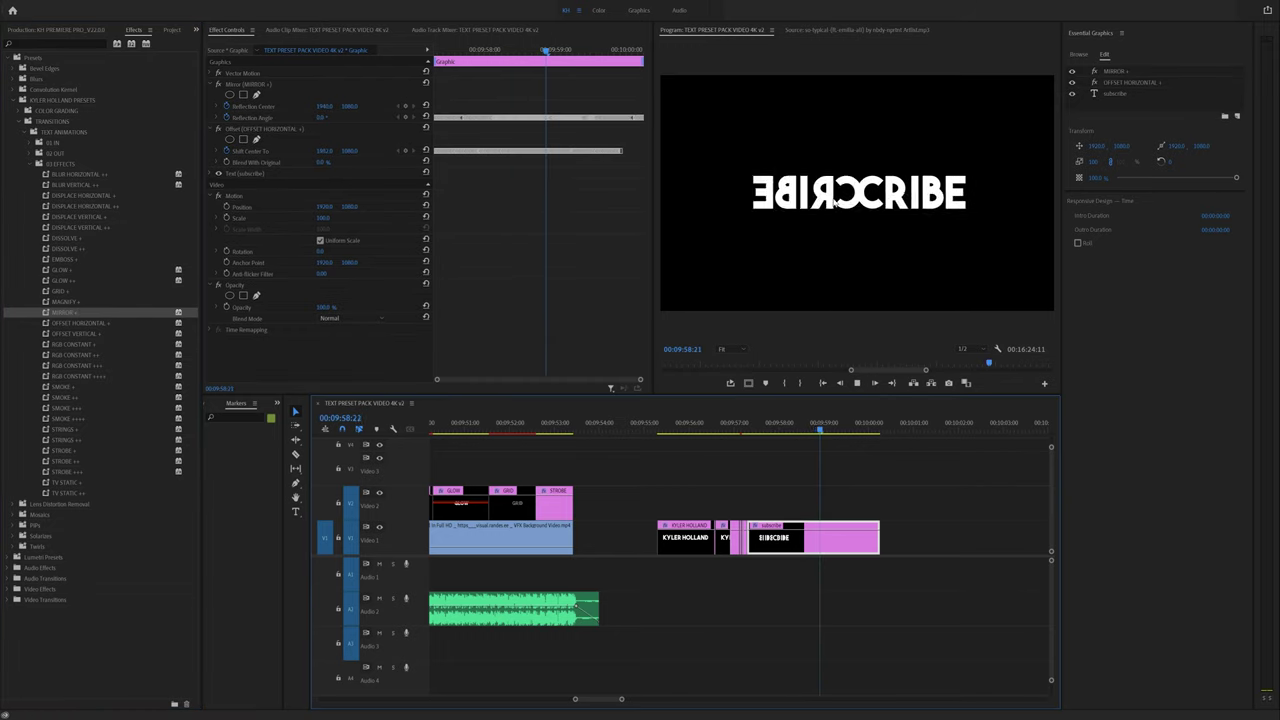
{"action": "key", "text": "grave"}
{"action": "key", "text": "grave"}
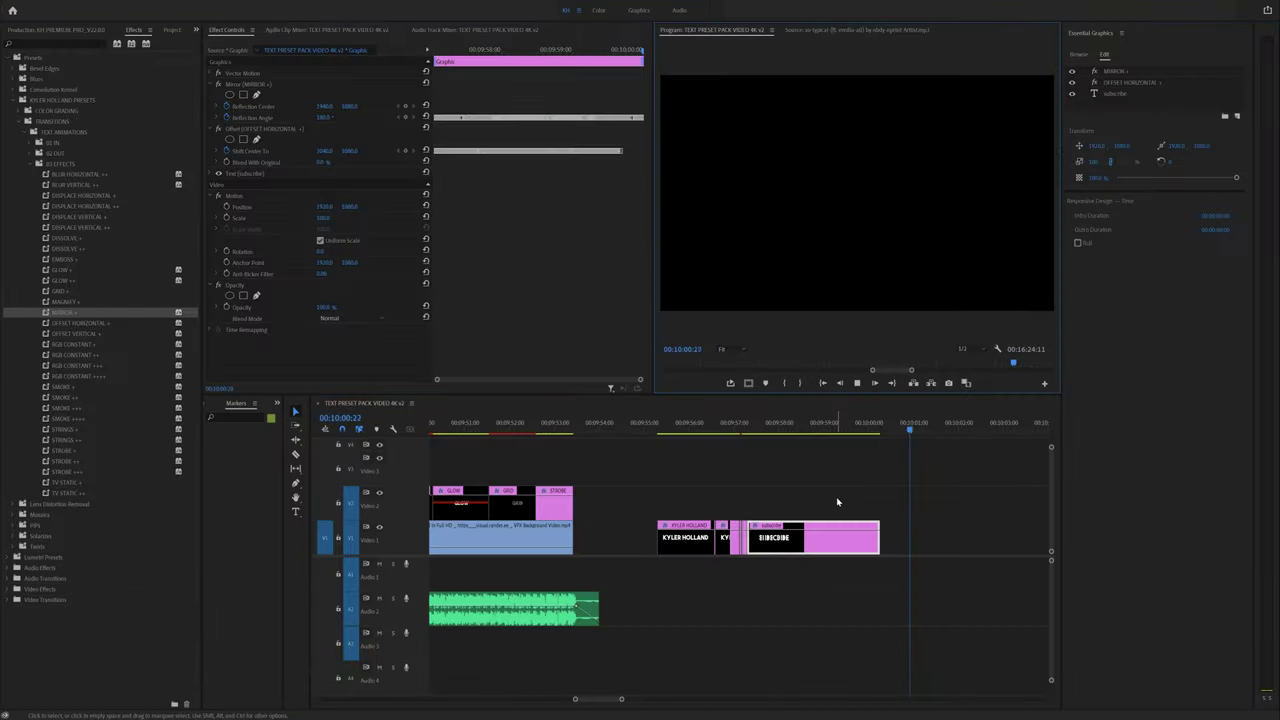
{"action": "left_click", "coordinate": [704, 422]}
Step: Play the sequence from the start and mute audio tracks A1 and A2
{"action": "scroll", "coordinate": [680, 436], "scroll_direction": "down", "scroll_amount": 10}
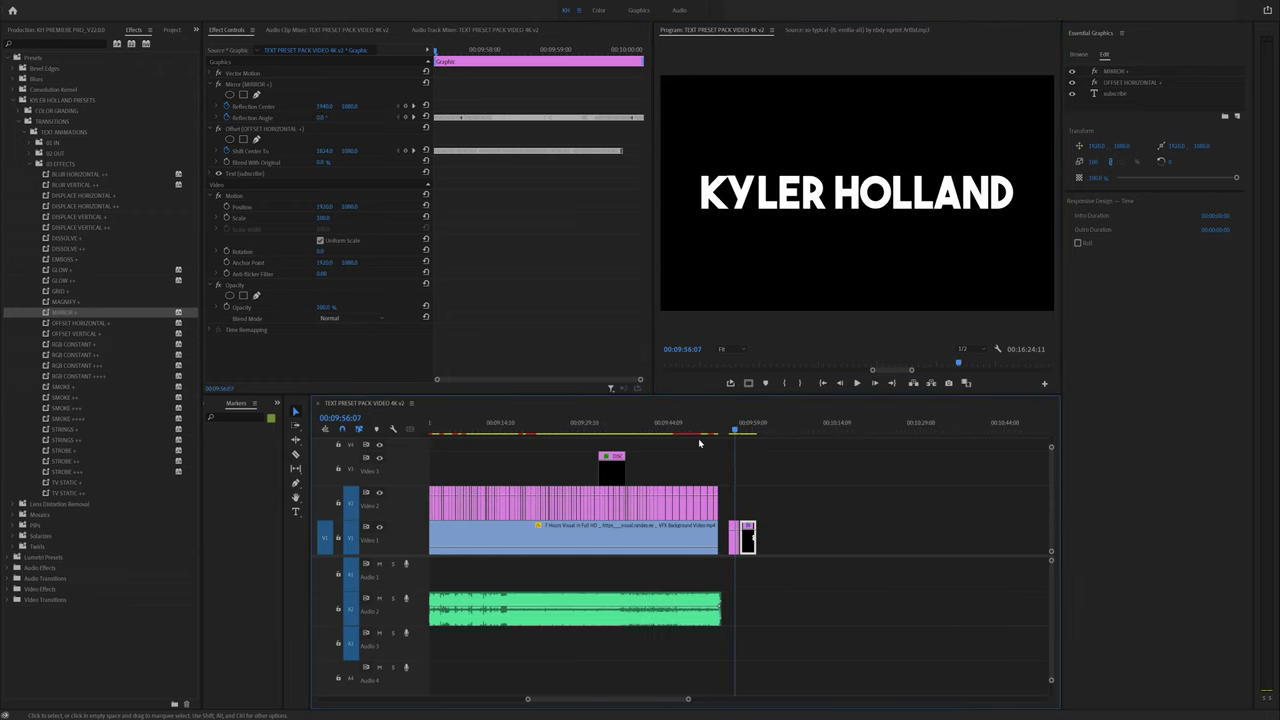
{"action": "scroll", "coordinate": [552, 483], "scroll_direction": "up", "scroll_amount": 10}
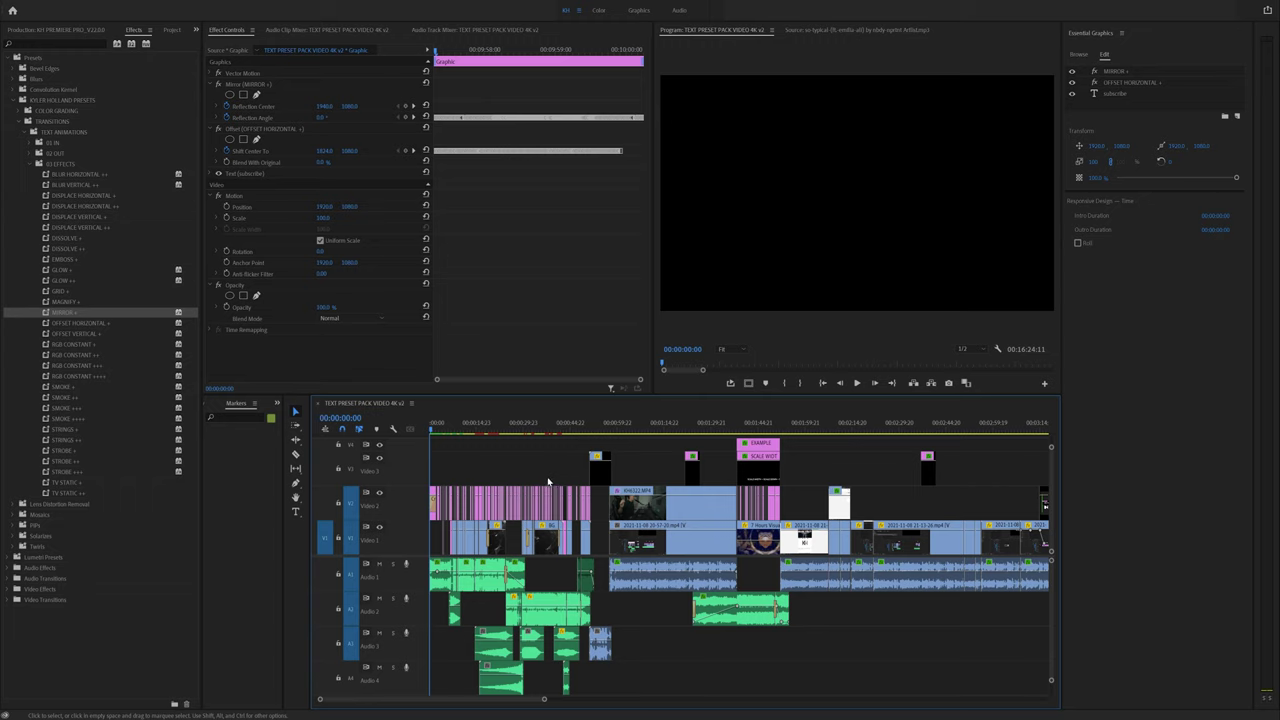
{"action": "key", "text": "space"}
{"action": "left_click", "coordinate": [379, 564]}
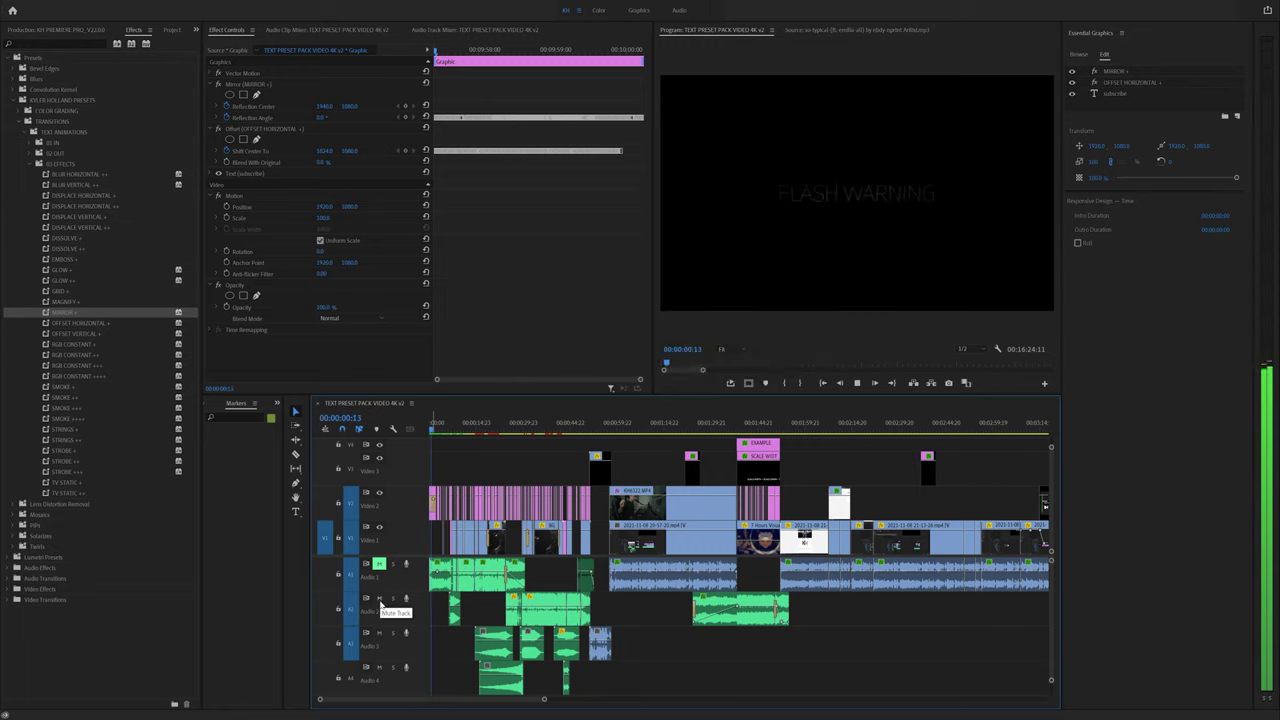
{"action": "left_click", "coordinate": [379, 598]}
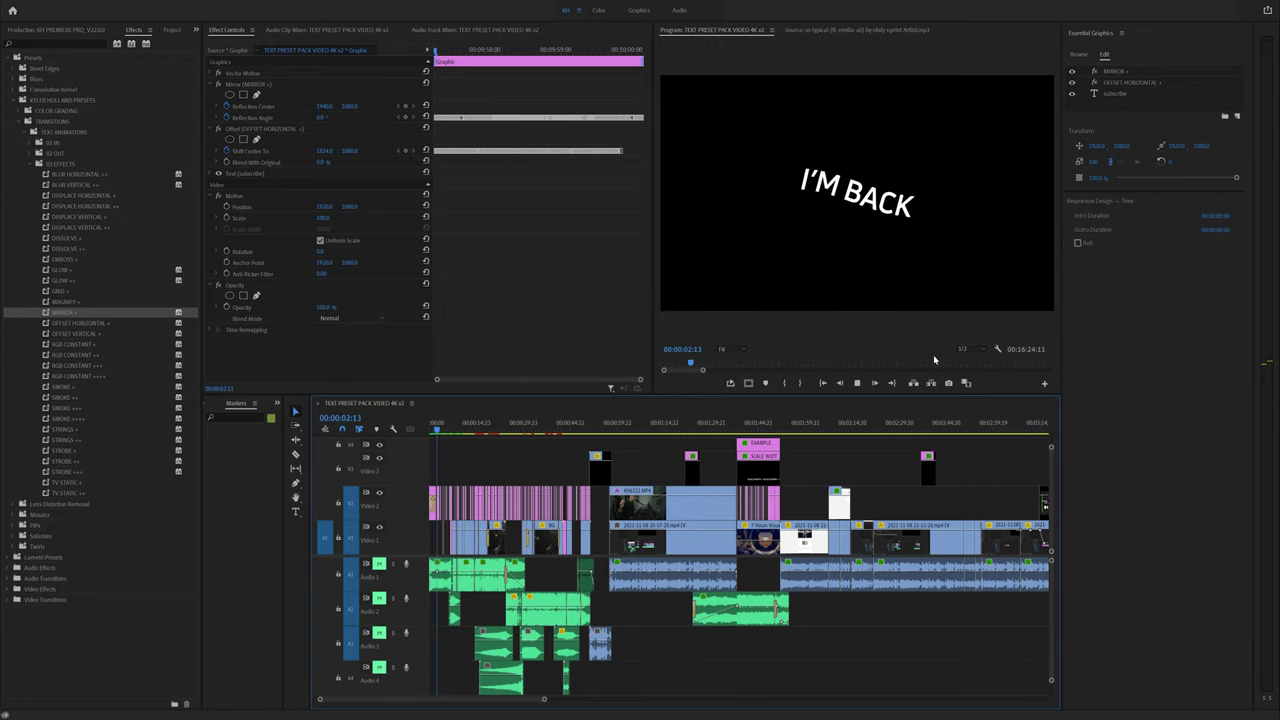